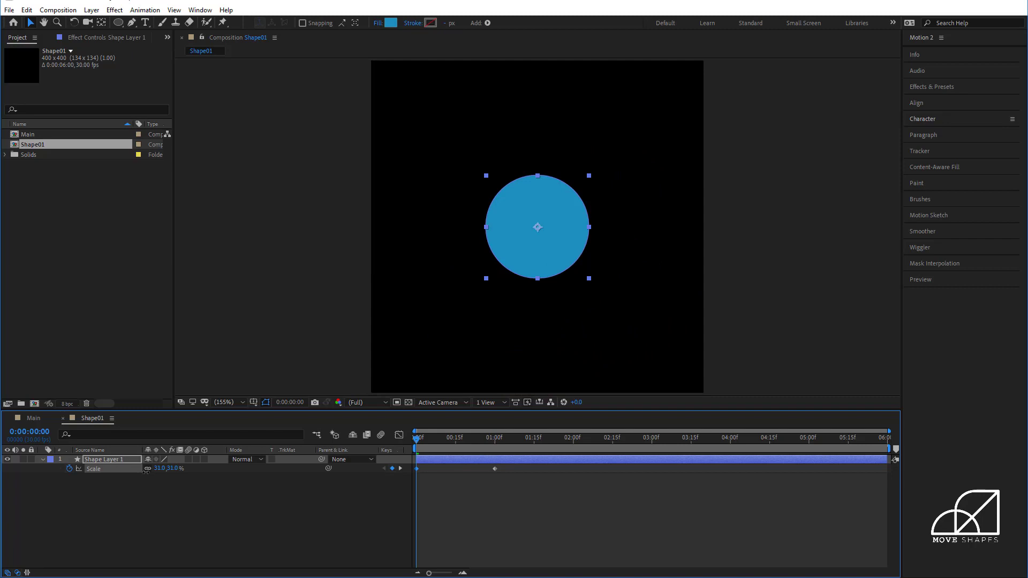
Set the circle's Scale keyframe at 0 seconds to 20%.
left_click_drag(176, 470, 174, 481)
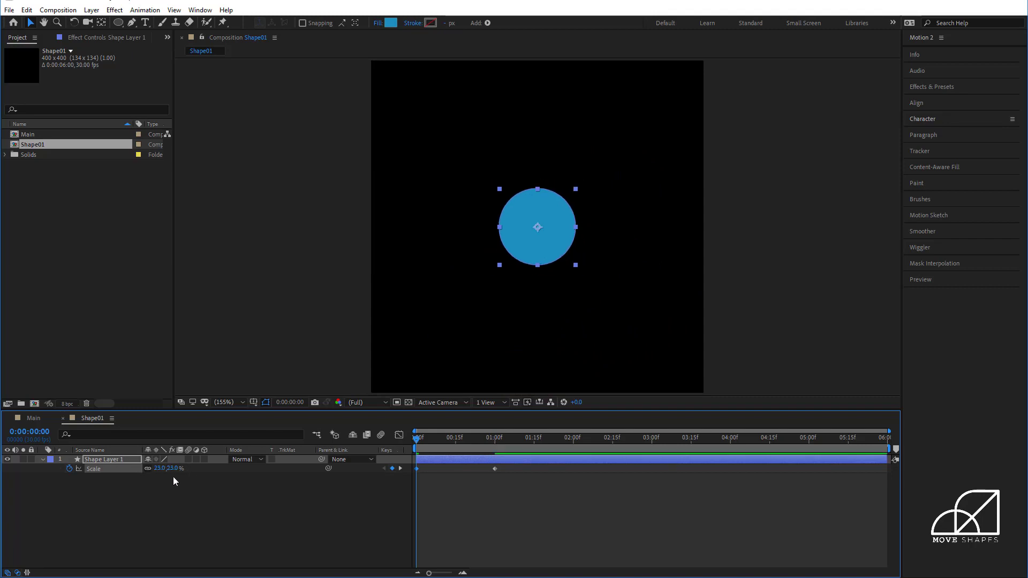
left_click(172, 469)
type("20")
key("Return")
left_click(483, 509)
Add a Scale keyframe of 164% at 2 seconds so the circle fills the whole composition.
left_click_drag(424, 435, 576, 451)
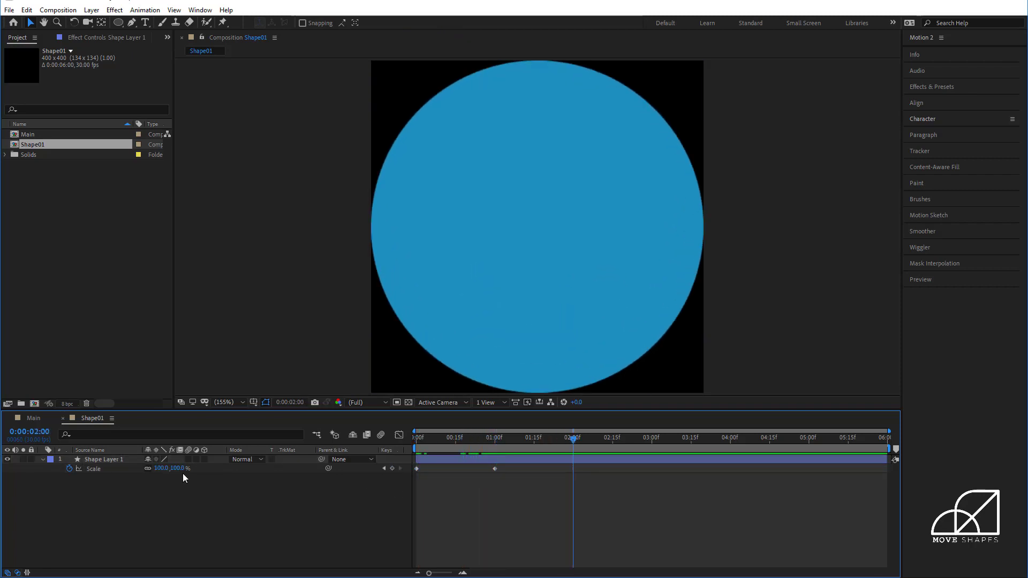
left_click_drag(180, 470, 216, 471)
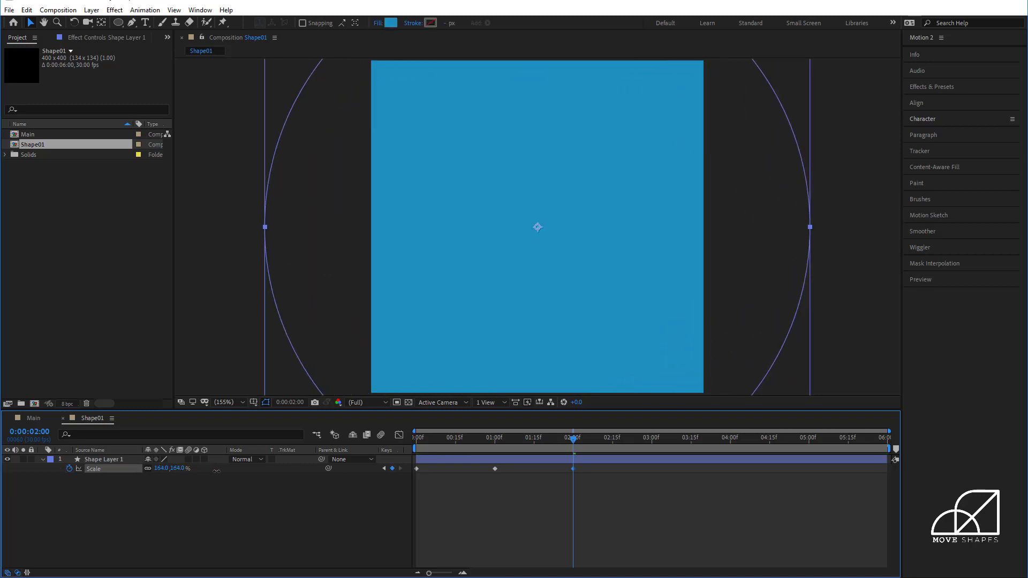
left_click(570, 499)
Shift the three Scale keyframes along the timeline to 1, 2 and 3 seconds.
mouse_move(574, 439)
left_mouse_down()
mouse_move(398, 456)
mouse_move(471, 454)
mouse_move(383, 471)
left_mouse_up()
mouse_move(616, 497)
left_mouse_down()
mouse_move(410, 455)
mouse_move(493, 468)
mouse_move(268, 491)
left_mouse_up()
left_click(495, 440)
left_click(488, 476)
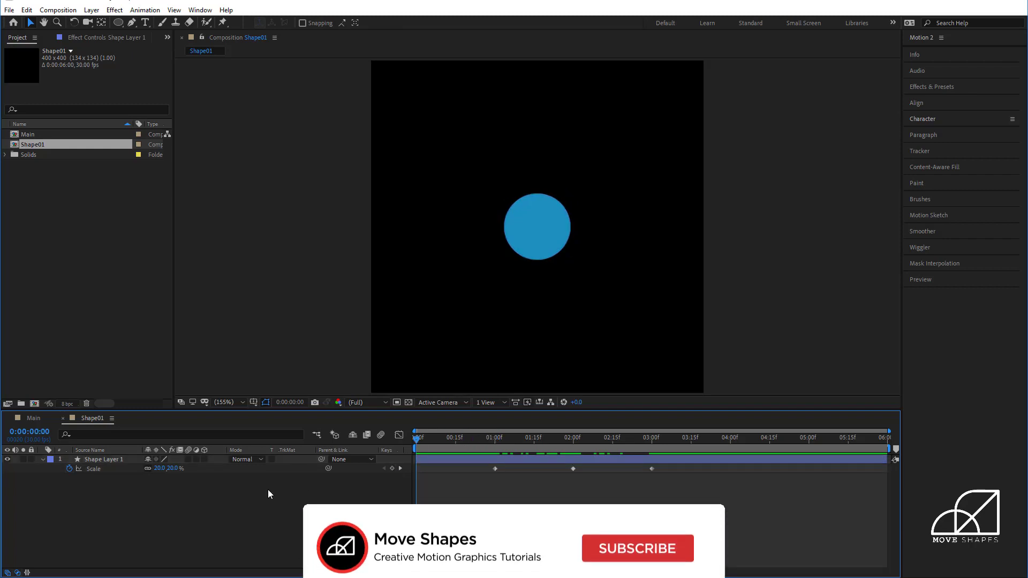
Add a Scale keyframe of 0% for the circle at 0 seconds.
left_click(175, 470)
type("0")
key("Return")
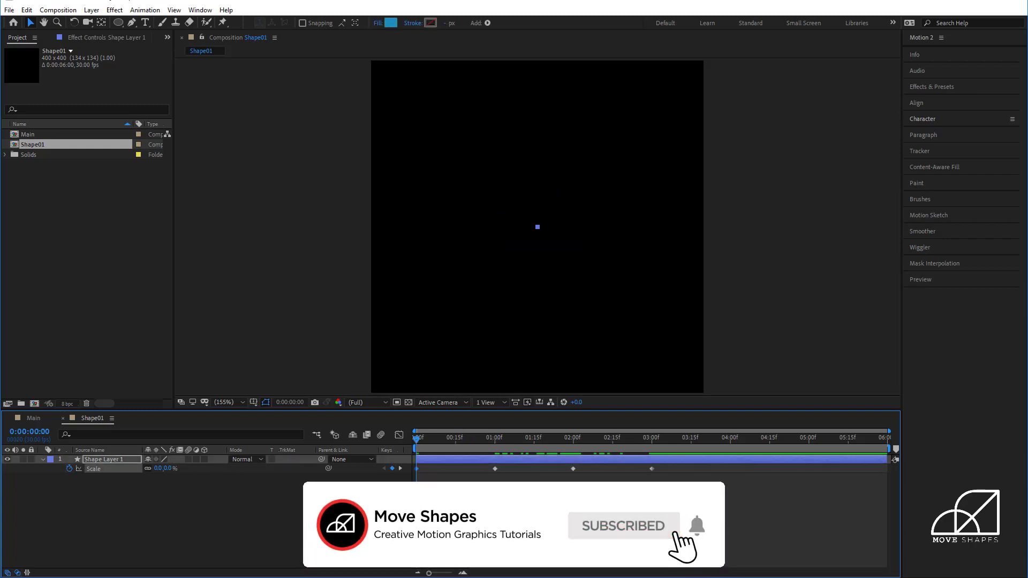
Apply Easy Ease to all four Scale keyframes of the circle.
left_click_drag(420, 439, 653, 471)
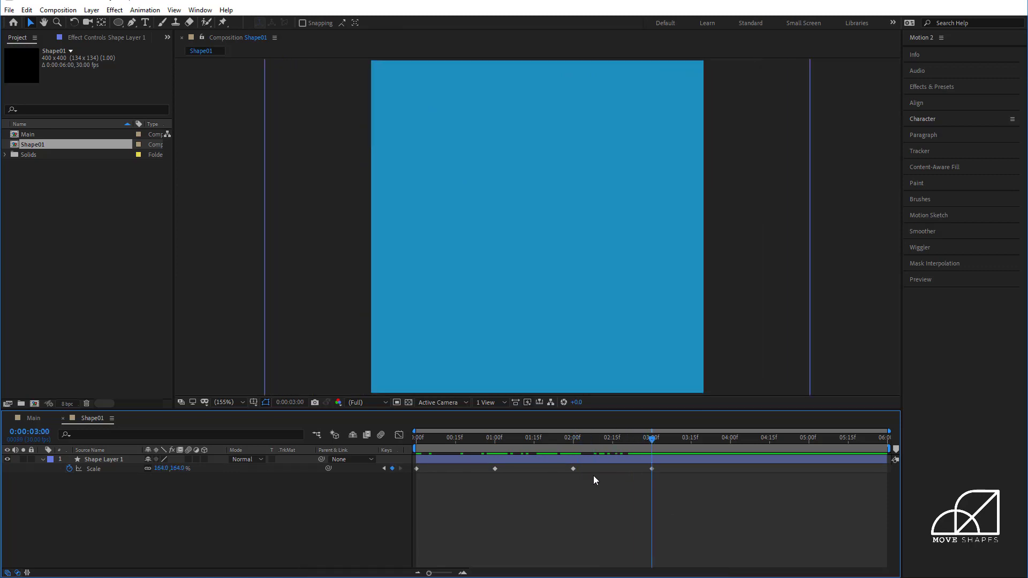
left_click_drag(672, 504, 406, 453)
right_click(416, 469)
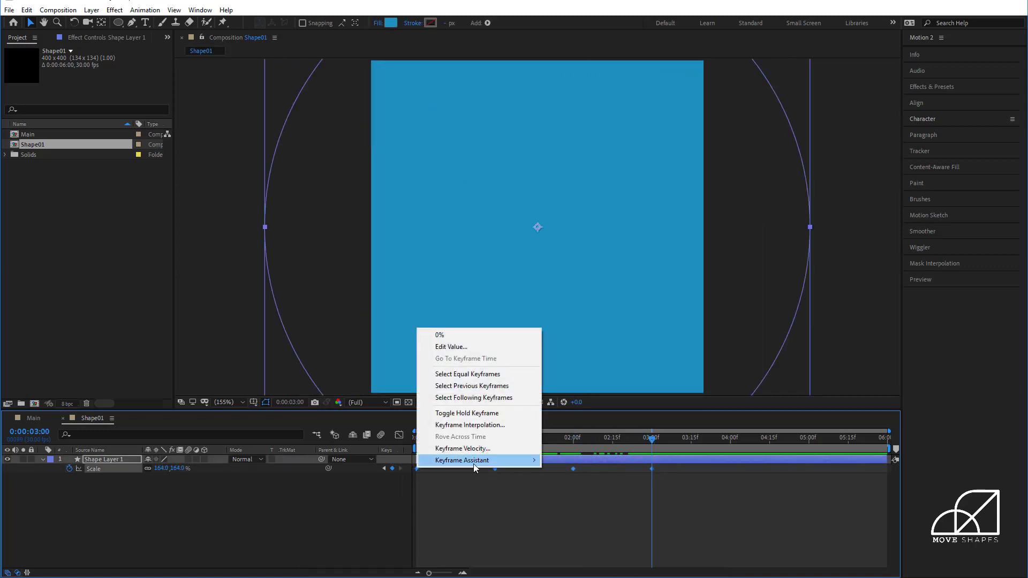
mouse_move(474, 461)
left_click(642, 495)
Lengthen the incoming and outgoing influence handles of all Scale keyframes on the speed graph and preview the animation.
left_click(401, 436)
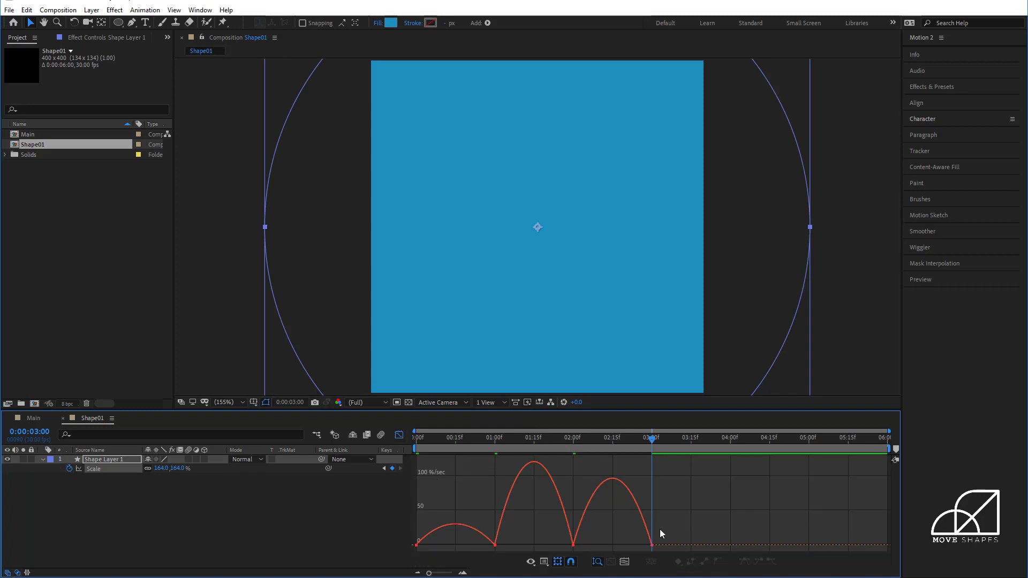
left_click_drag(662, 532, 406, 551)
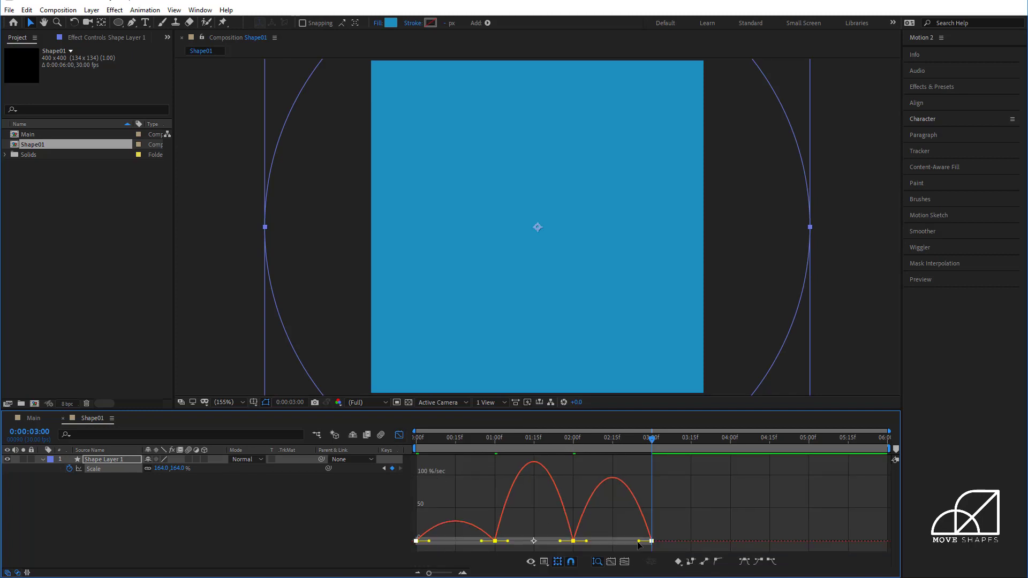
left_click_drag(633, 542, 621, 541)
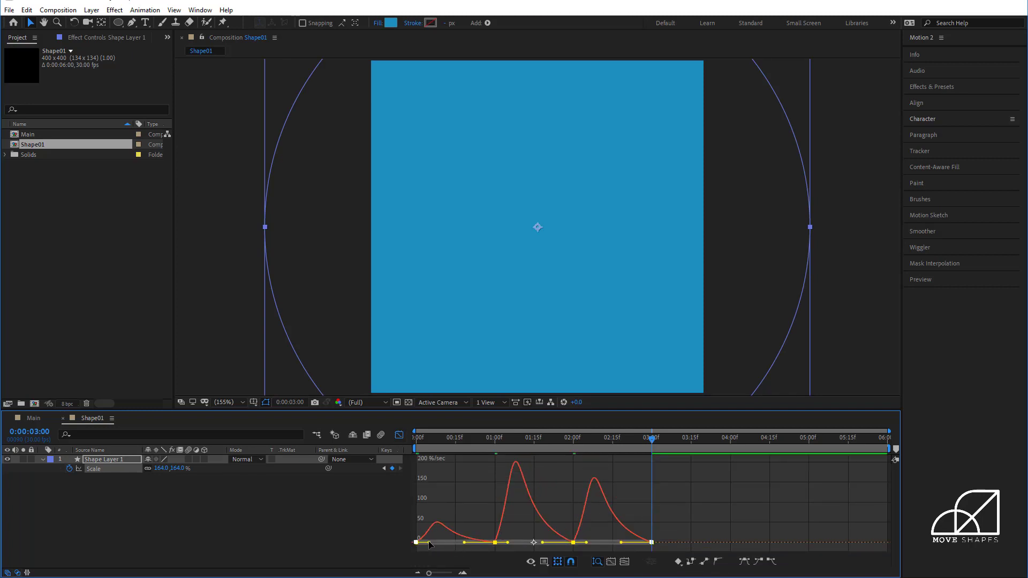
left_click_drag(444, 544, 446, 545)
left_click(399, 434)
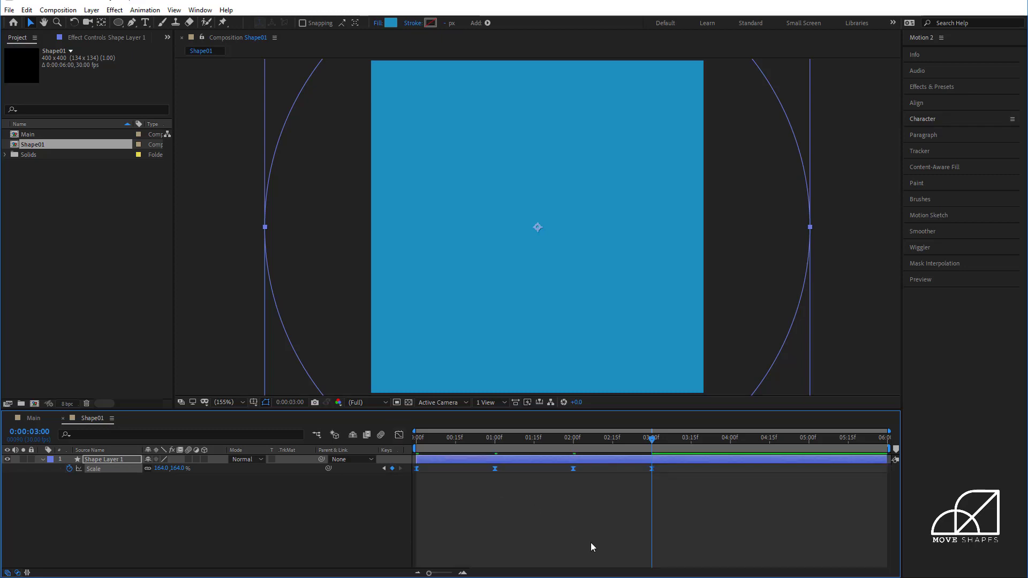
key("space")
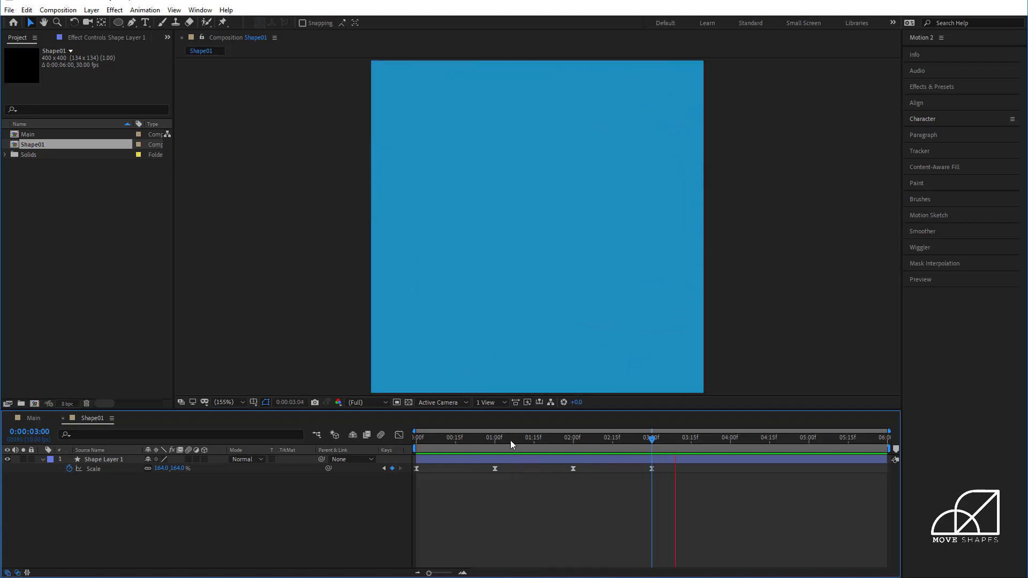
Duplicate Shape Layer 1 and move the copy to start at 1 second.
left_click_drag(420, 447, 495, 457)
left_click(470, 461)
left_click(471, 495)
left_click(496, 456)
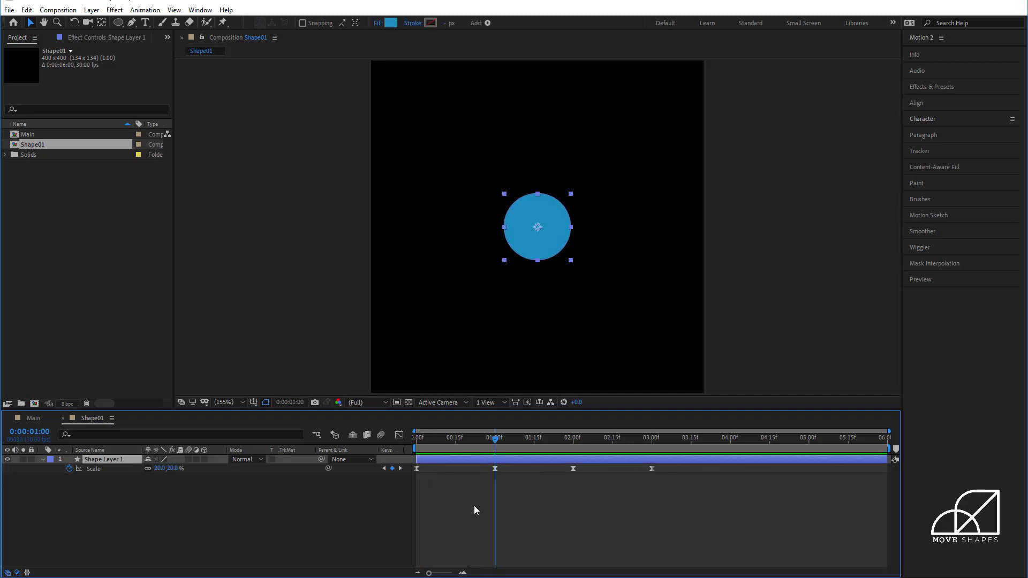
key("ctrl+d")
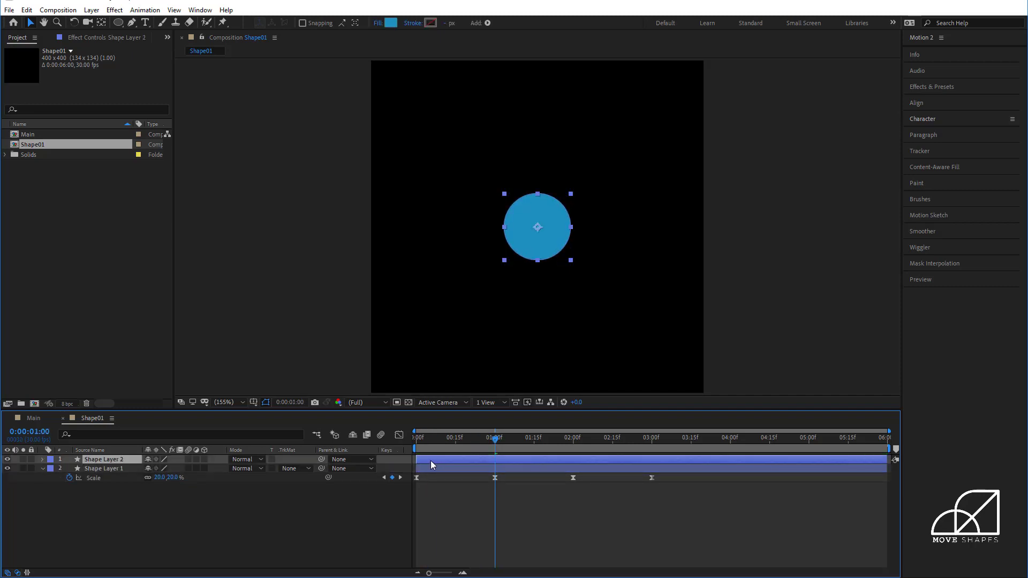
left_click_drag(431, 460, 568, 449)
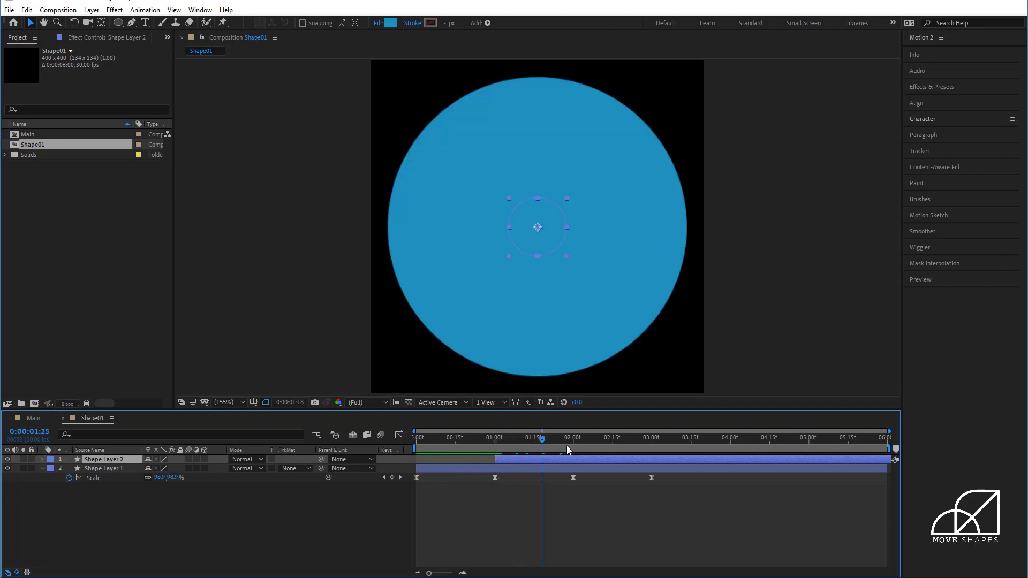
Change the fill colour of Shape Layer 2 to yellow, FFD800.
left_click(391, 22)
left_click(833, 427)
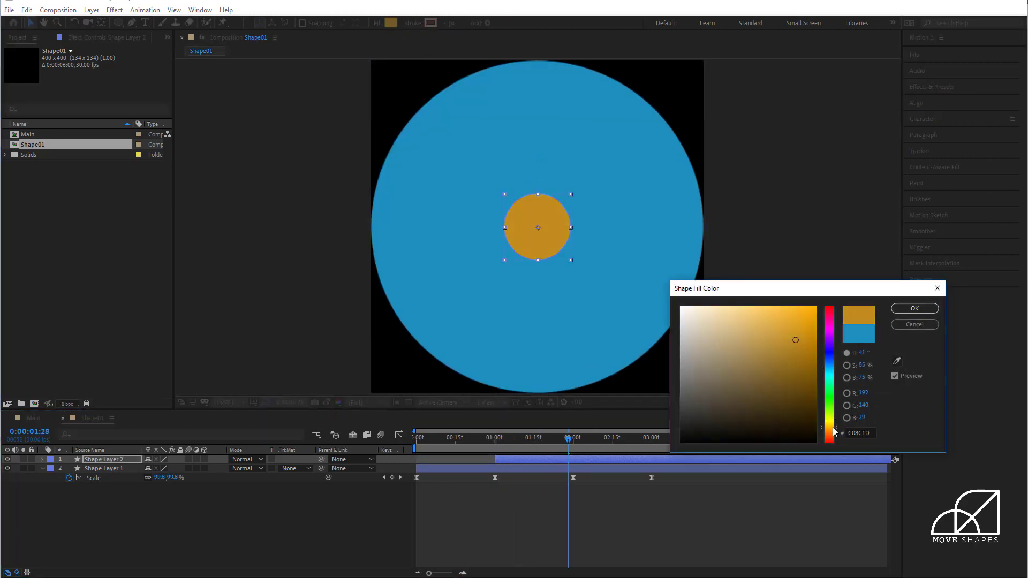
left_click_drag(833, 428, 831, 423)
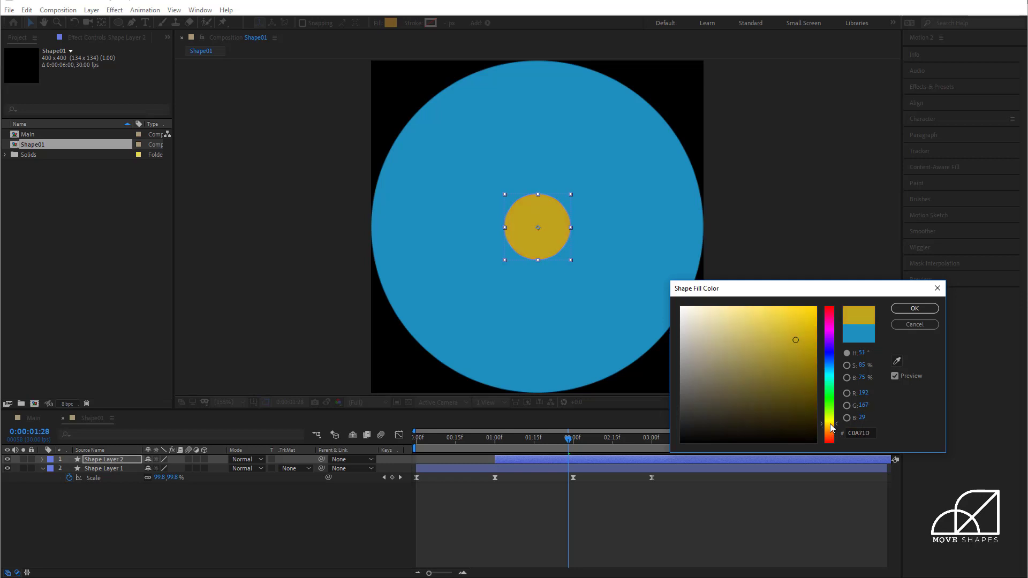
left_click_drag(812, 347, 818, 300)
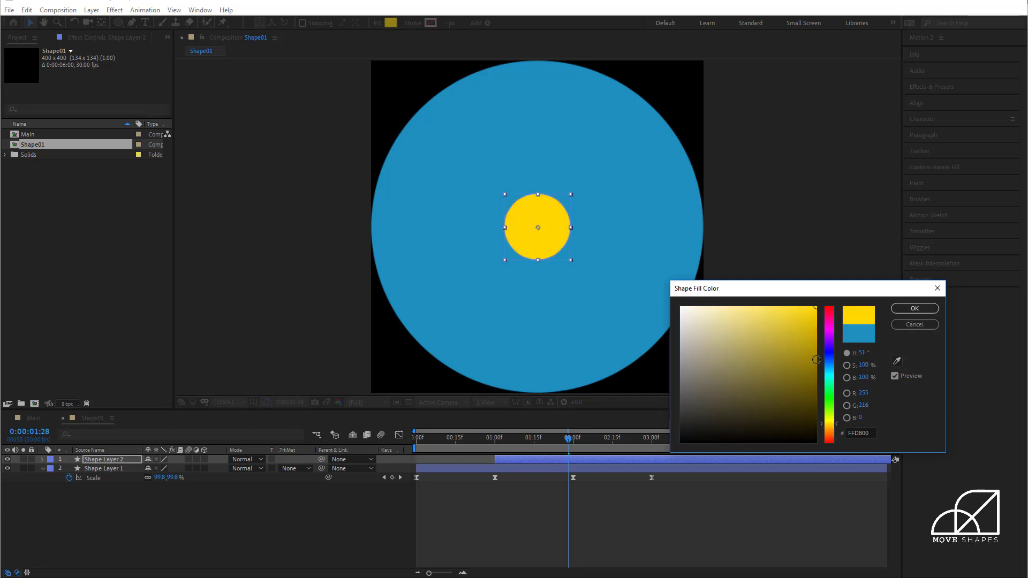
left_click(914, 308)
Change the fill colour of Shape Layer 1 to purple, 4628B8.
left_click(604, 470)
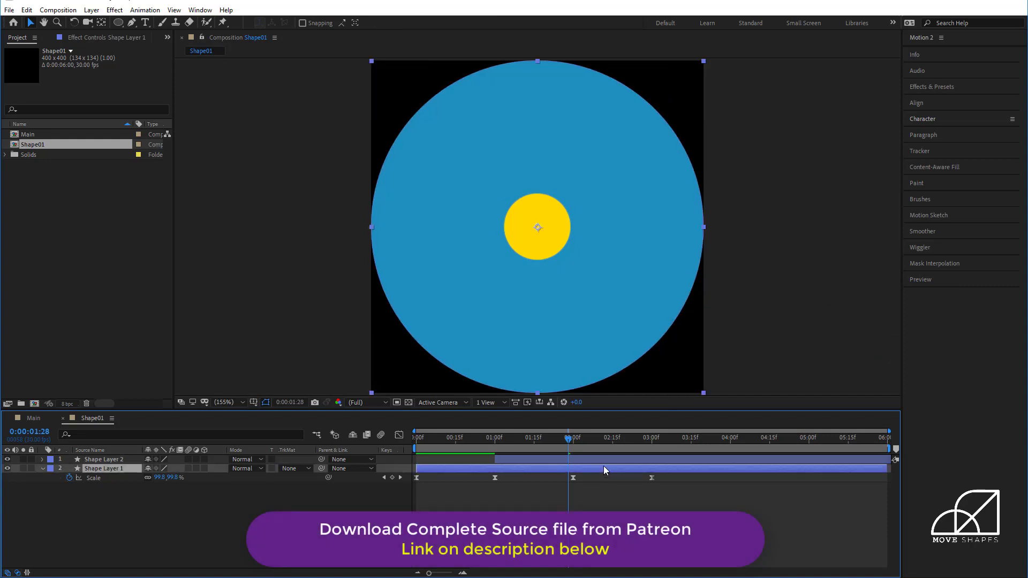
left_click(391, 23)
mouse_move(831, 368)
left_mouse_down()
mouse_move(831, 427)
mouse_move(828, 351)
left_mouse_up()
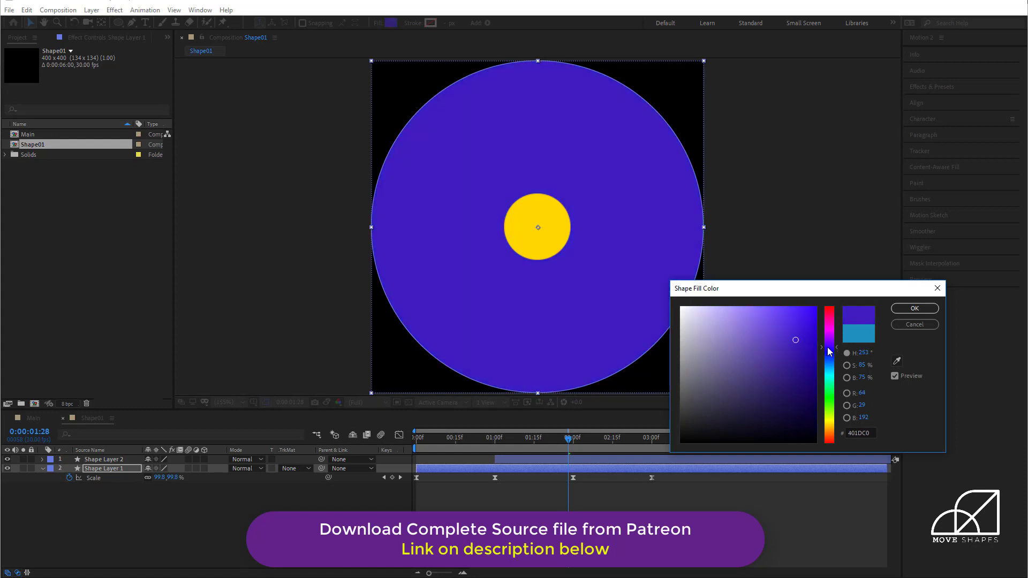
left_click(795, 337)
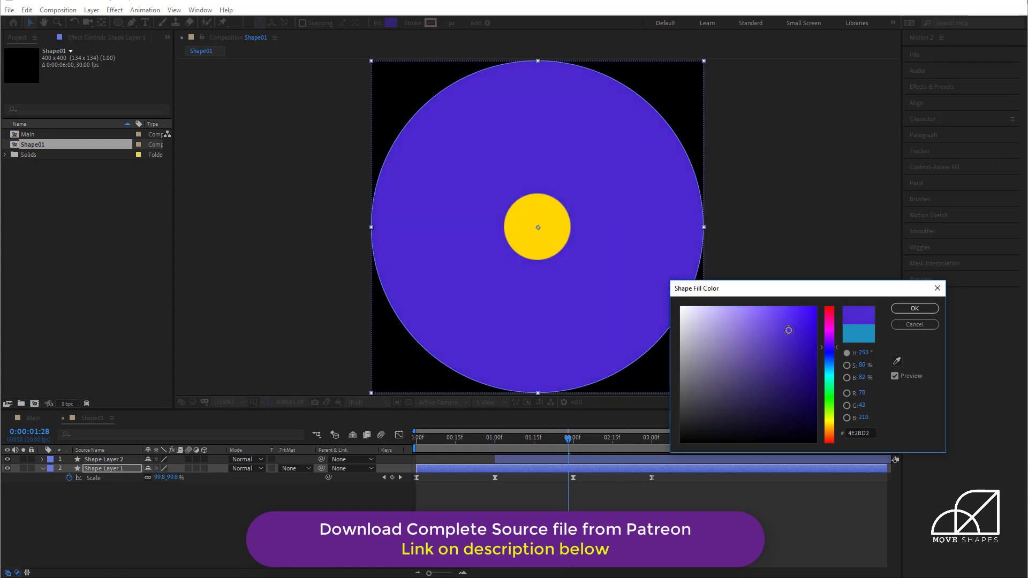
left_click_drag(795, 337, 798, 344)
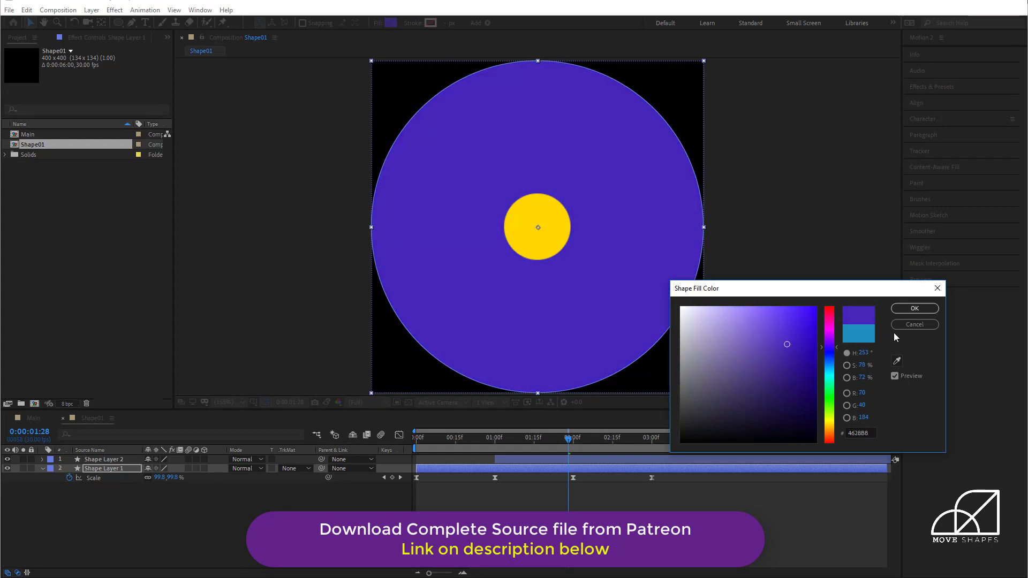
left_click(915, 308)
Duplicate Shape Layer 2 and move the copy to start at 2 seconds.
left_click_drag(569, 442, 650, 474)
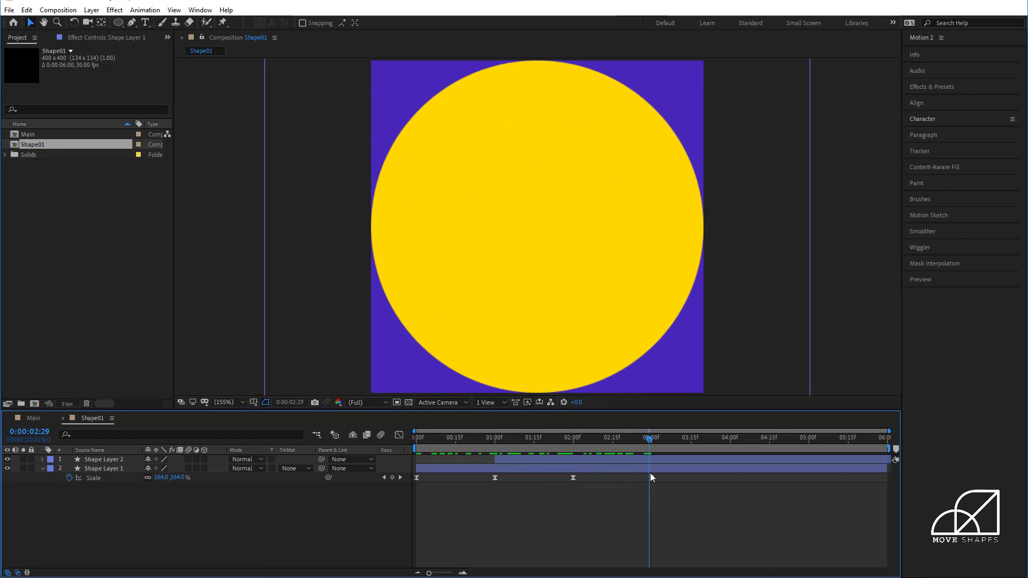
key("ctrl+d")
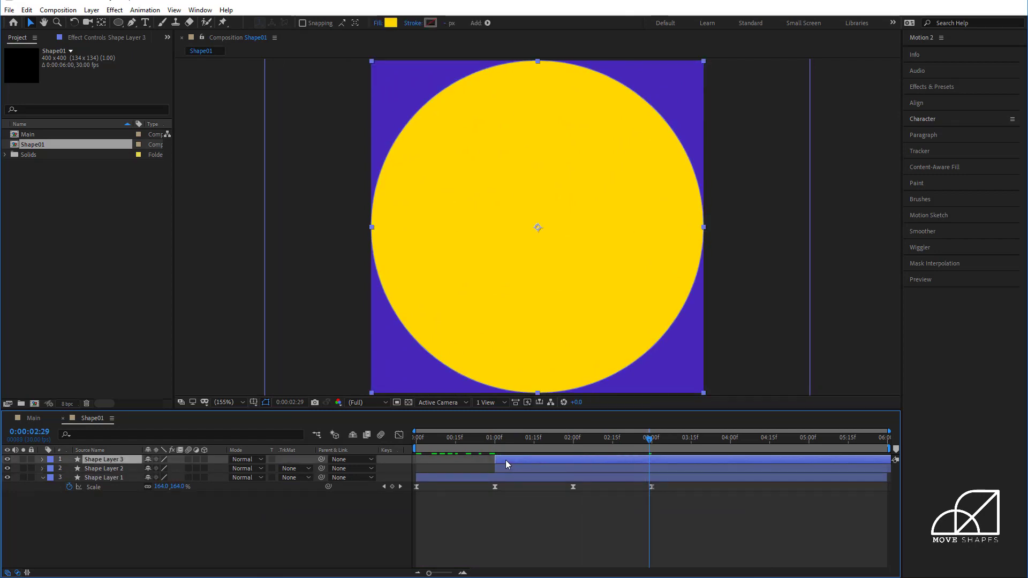
left_click_drag(505, 461, 640, 455)
left_click(573, 440)
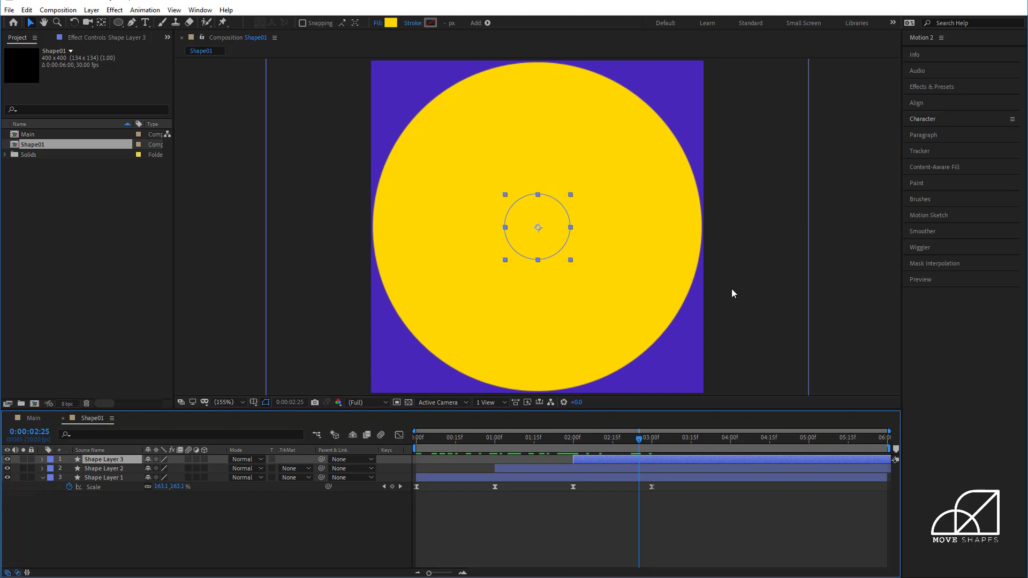
Change the fill colour of Shape Layer 3 to red, E23A3A.
left_click(390, 23)
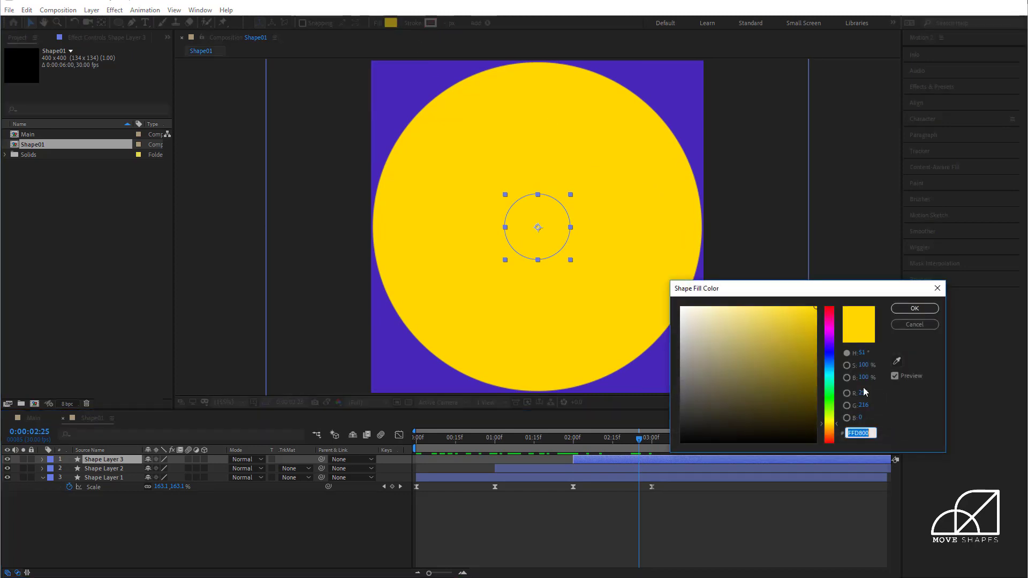
left_click(898, 362)
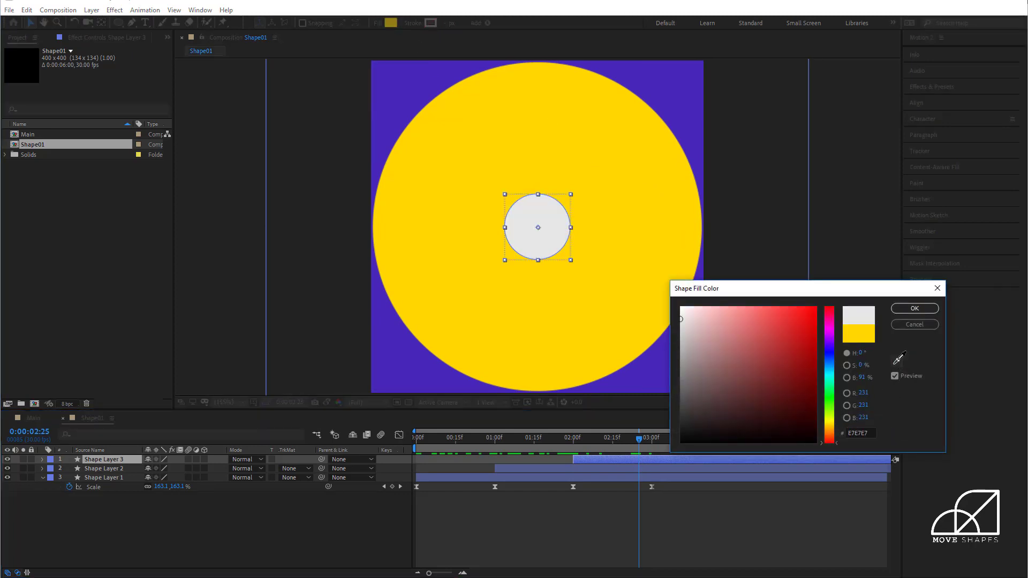
left_click(787, 323)
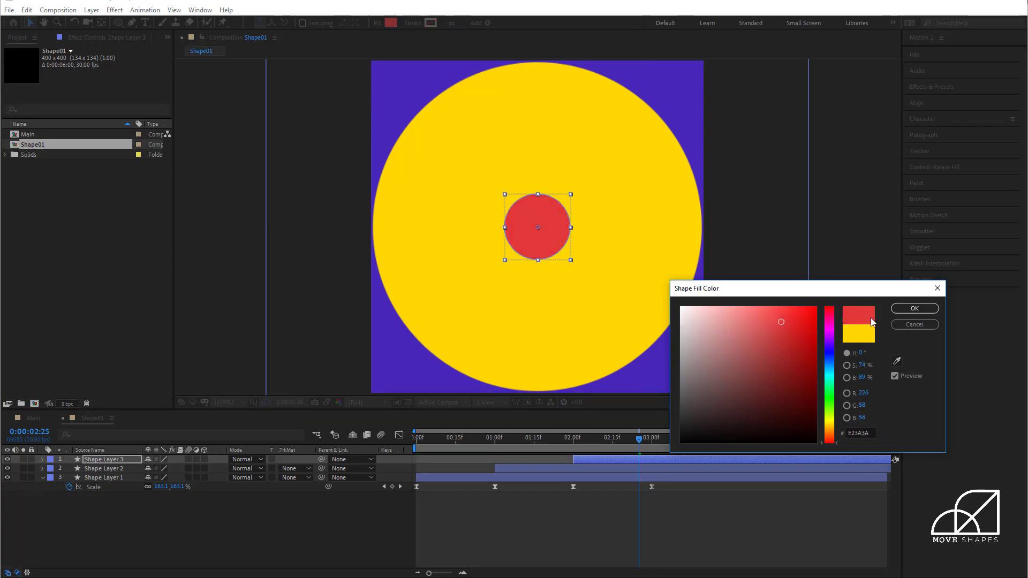
left_click(914, 309)
left_click(615, 502)
Duplicate Shape Layer 3 and move the copy to start at 3 seconds.
left_click_drag(640, 439, 653, 464)
left_click(632, 459)
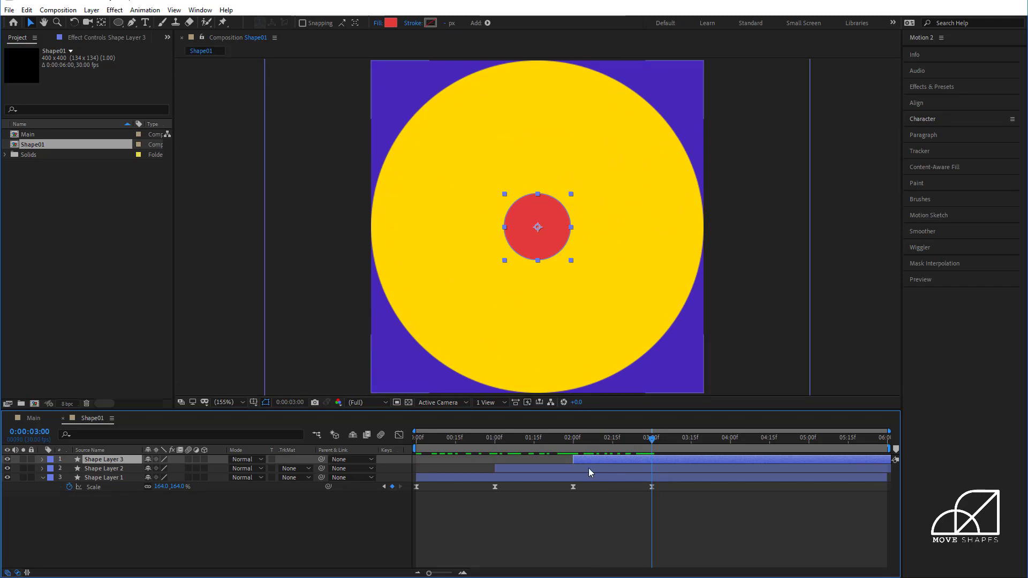
key("ctrl+d")
left_click_drag(575, 460, 659, 460)
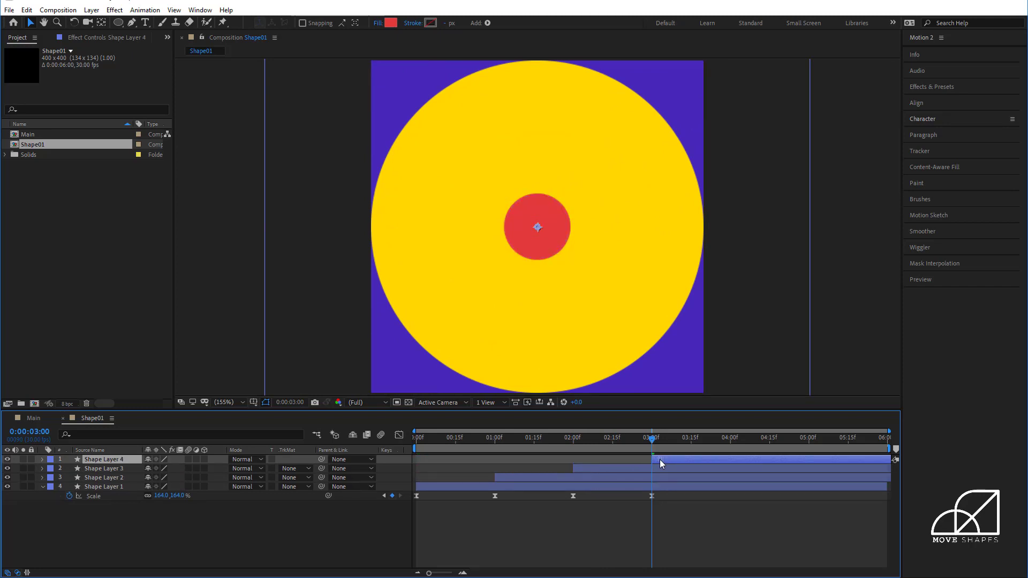
Reveal the keyframed properties of Shape Layer 3 and Shape Layer 4 in the timeline.
left_click(667, 472, "shift")
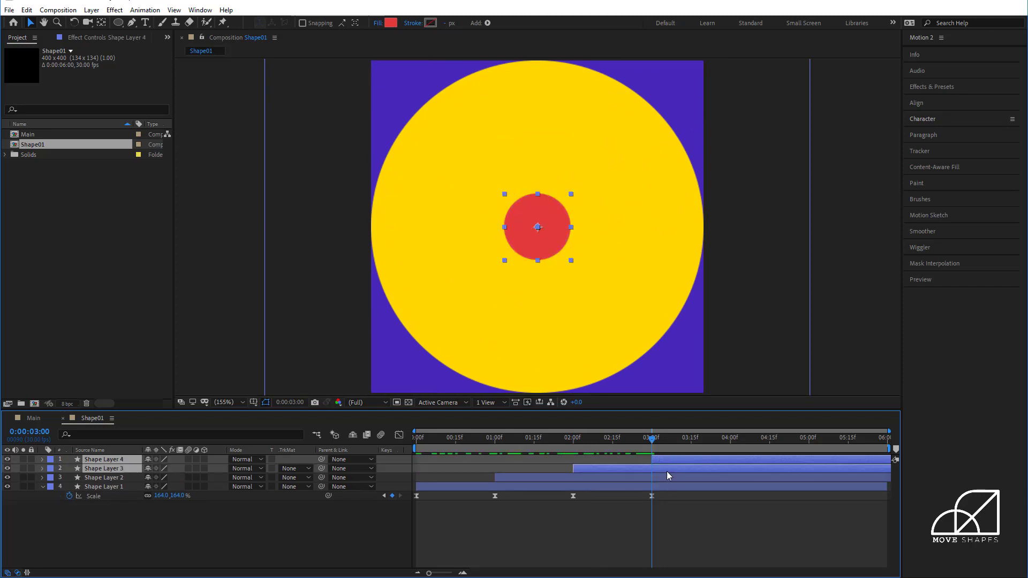
key("u")
left_click(695, 532)
Change the fill colour of Shape Layer 4 to the purple sampled from the large circle.
left_click_drag(660, 446, 728, 453)
left_click(725, 459)
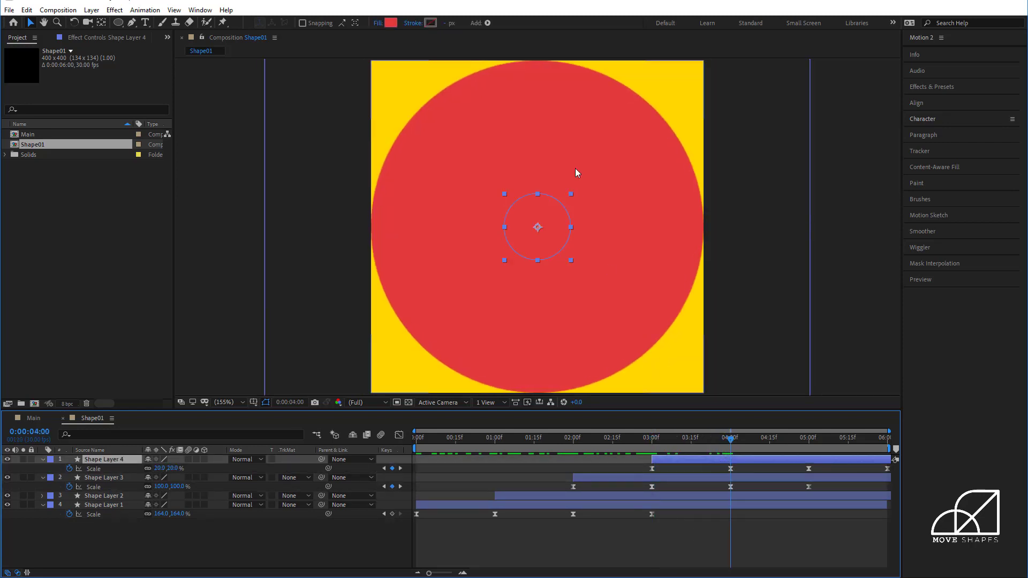
left_click_drag(611, 439, 586, 443)
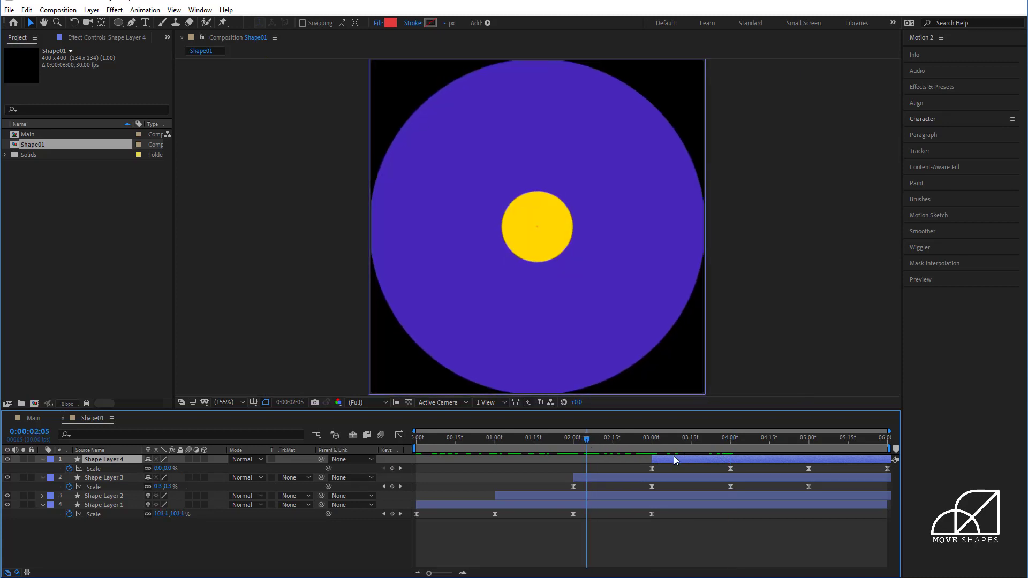
left_click(391, 22)
left_click(898, 360)
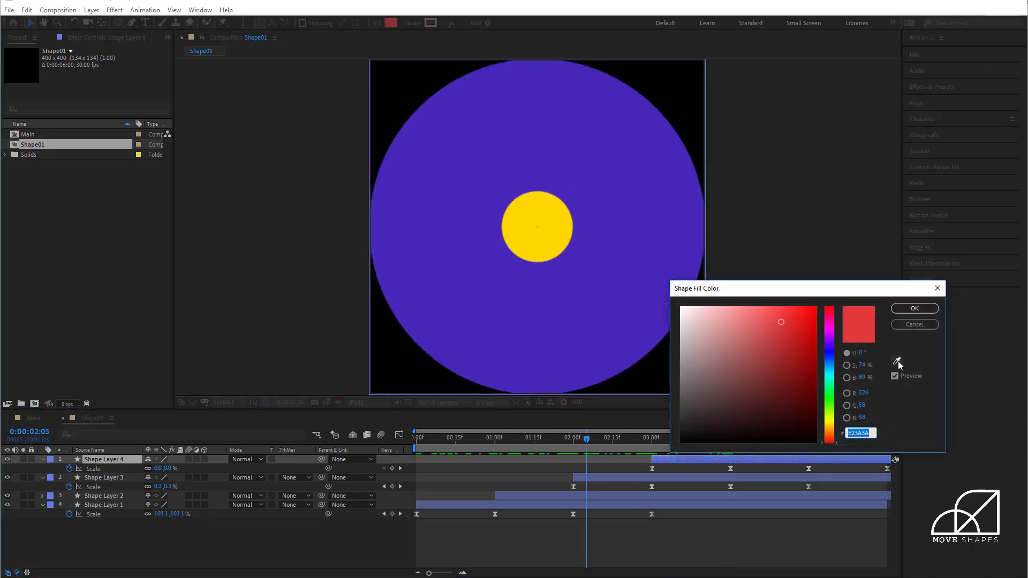
left_click(608, 245)
left_click(914, 309)
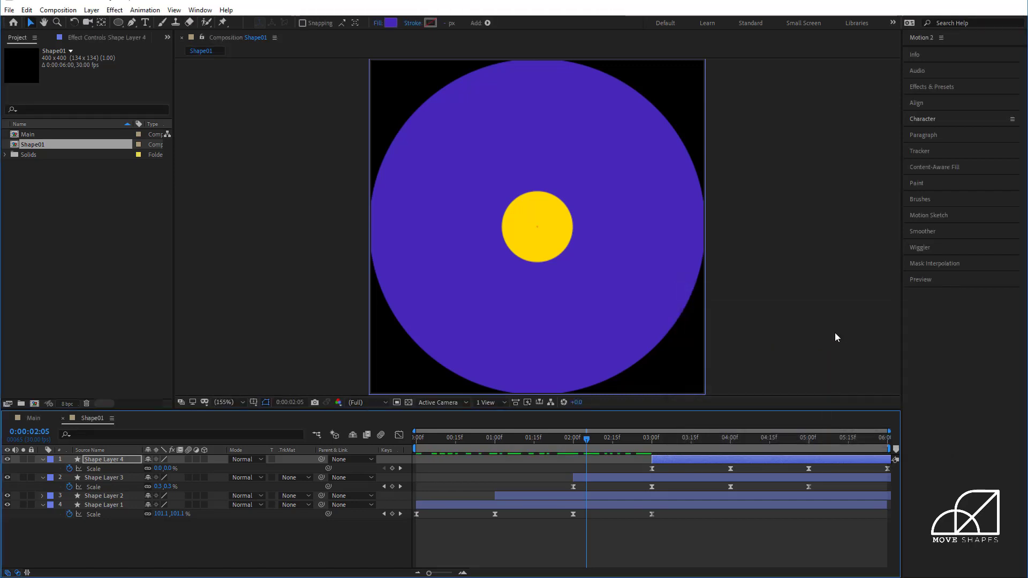
Duplicate Shape Layer 4 and move the copy to start at 4 seconds.
left_click_drag(631, 439, 532, 512)
left_click(705, 460)
key("ctrl+d")
key("alt+[")
left_click(730, 442)
Change the fill colour of Shape Layer 5 to the yellow sampled from the area behind the red circle.
left_click(531, 506)
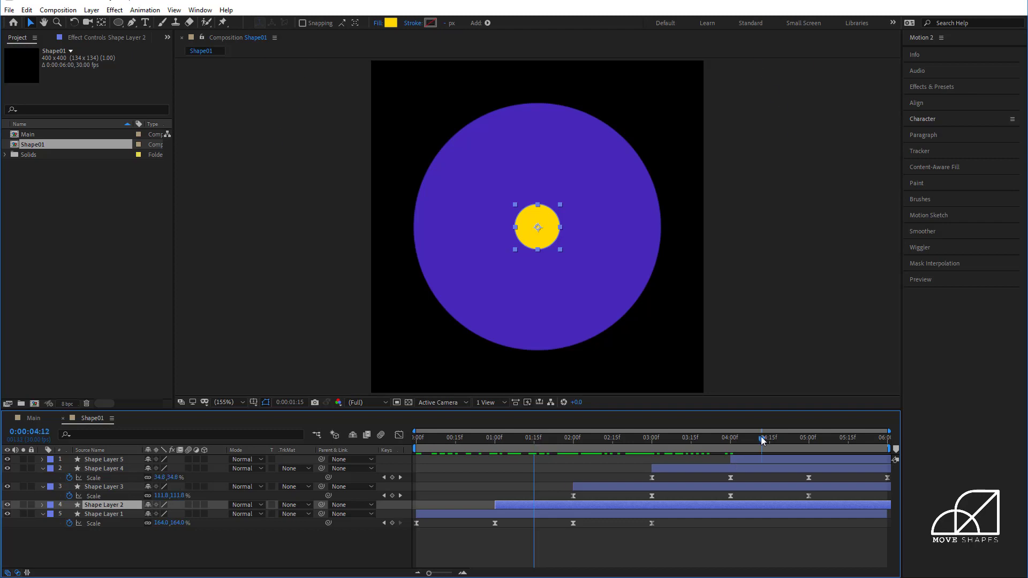
left_click(760, 436)
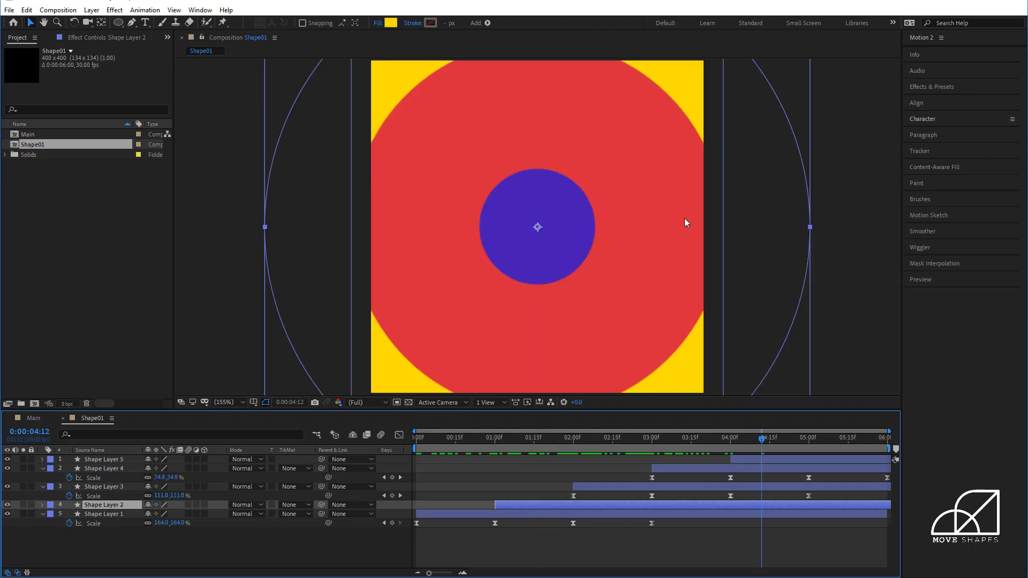
left_click(754, 548)
left_click(756, 461)
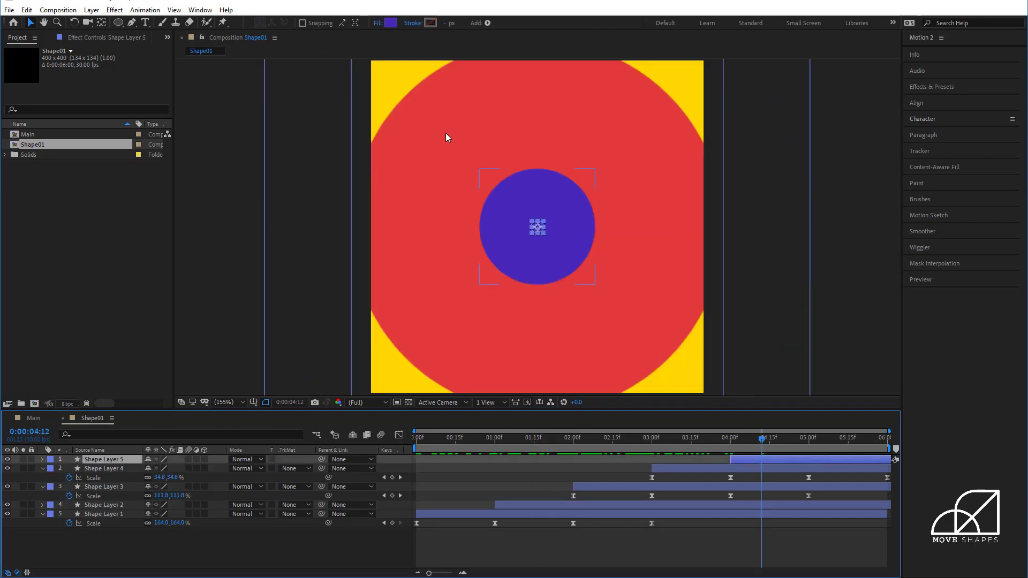
left_click(390, 23)
left_click(897, 360)
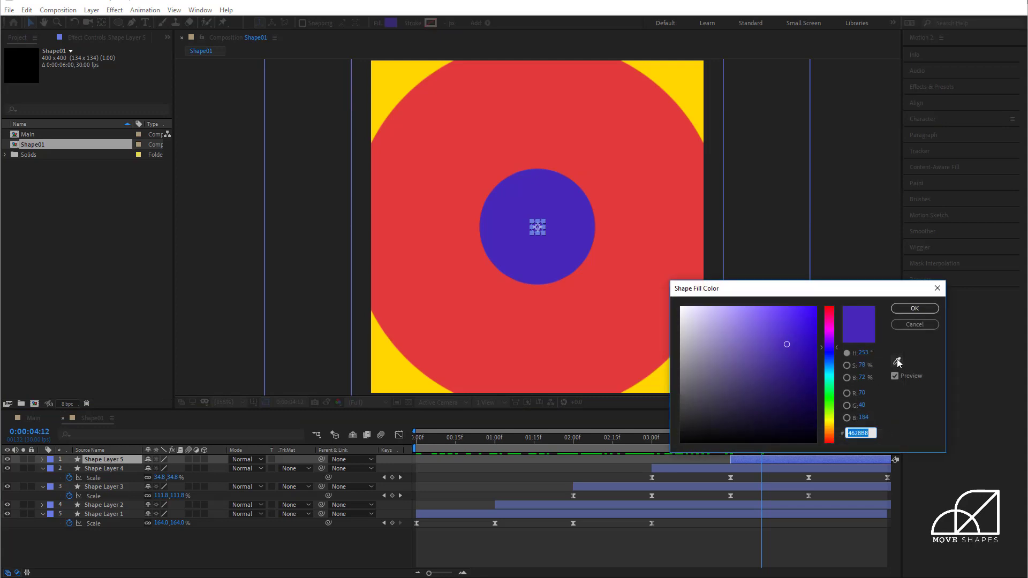
left_click(395, 366)
left_click(914, 308)
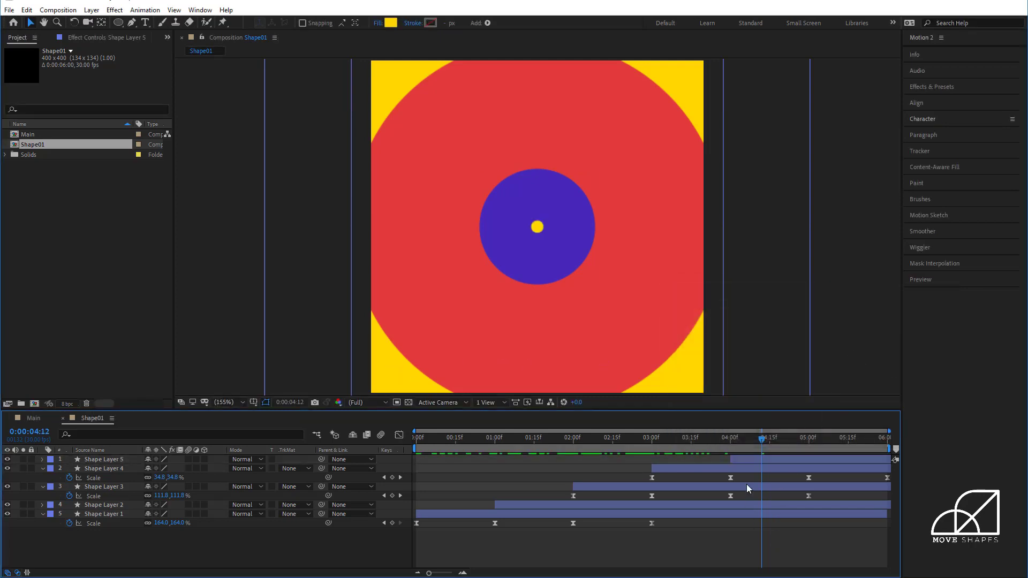
Duplicate Shape Layer 5 and move the copy to start at 5 seconds.
left_click(731, 445)
left_click_drag(731, 445, 808, 468)
left_click(738, 462)
key("ctrl+shift+d")
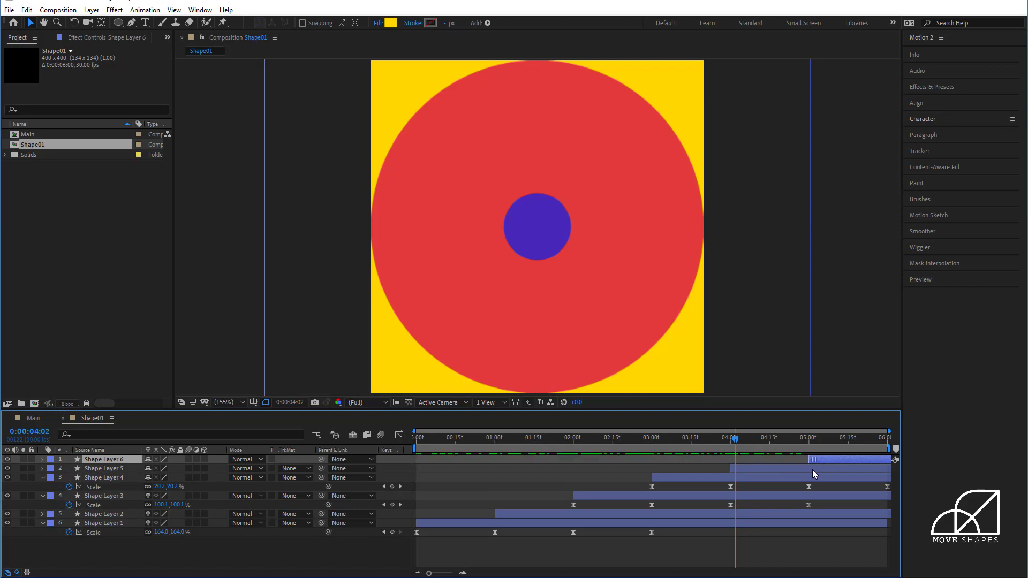
left_click(809, 442)
Change the fill colour of Shape Layer 6 to the red sampled from the area behind the purple circle.
left_click_drag(809, 448, 838, 464)
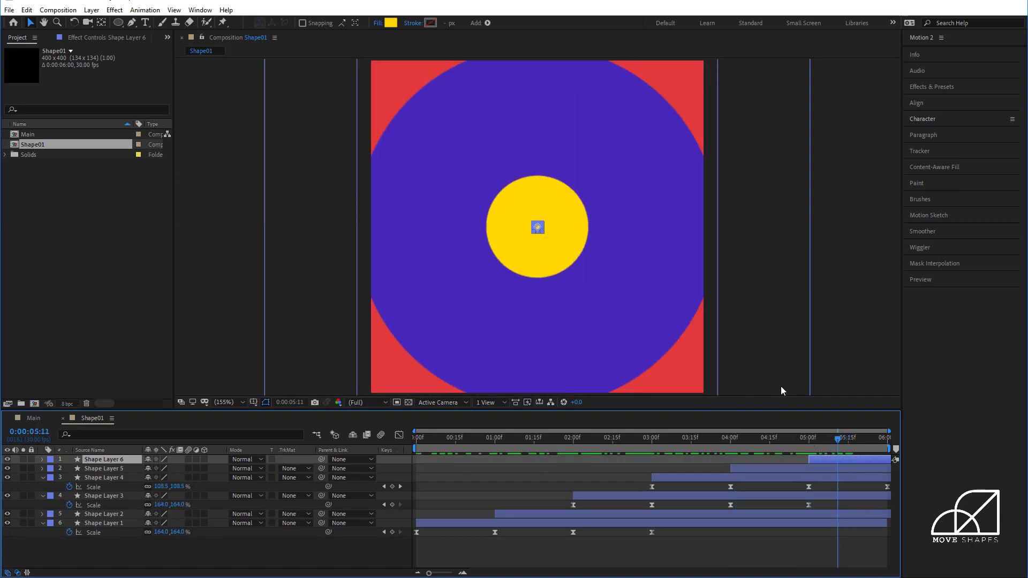
left_click(391, 23)
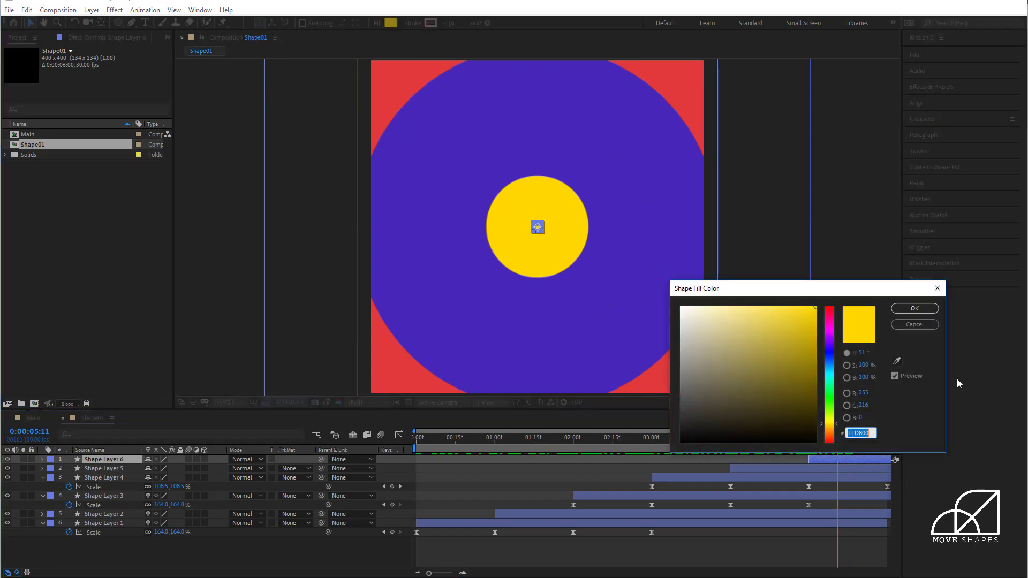
left_click(898, 362)
left_click(427, 372)
left_click(918, 309)
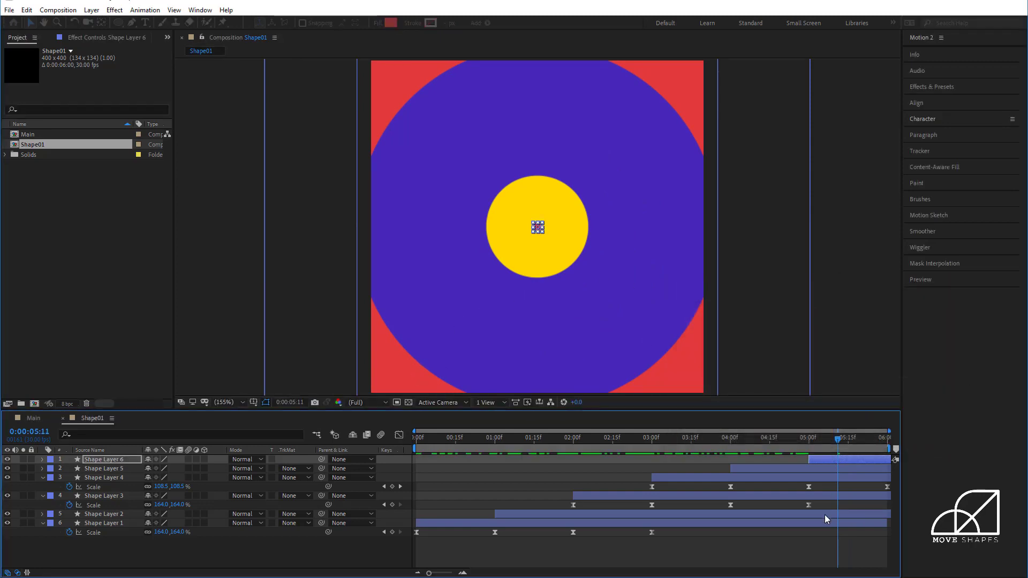
Shift all six shape layers 3 seconds earlier so that Shape Layer 4 starts at 0 seconds.
left_click_drag(828, 450, 400, 491)
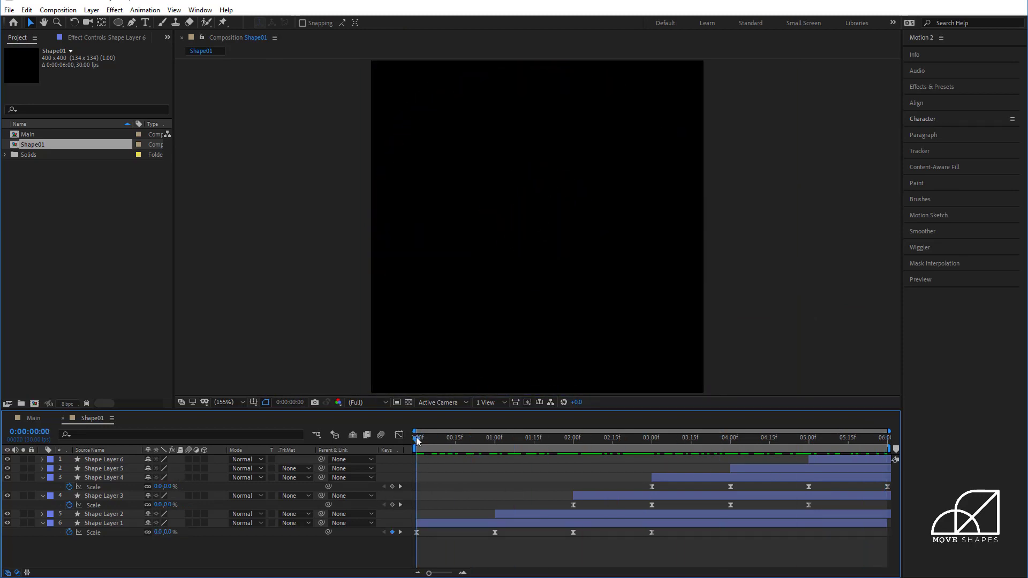
left_click_drag(416, 437, 651, 479)
key("ctrl+a")
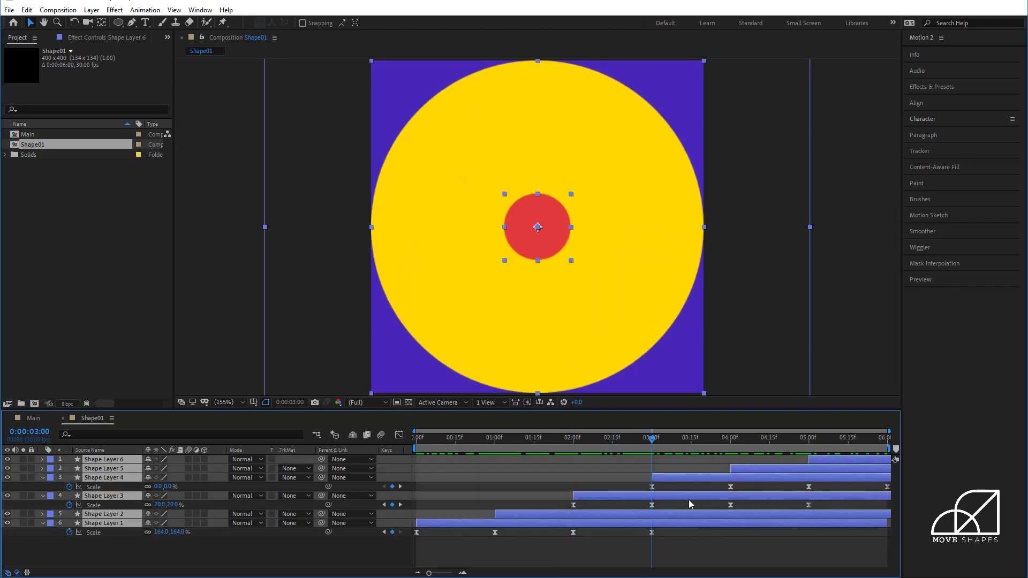
key("ctrl+z")
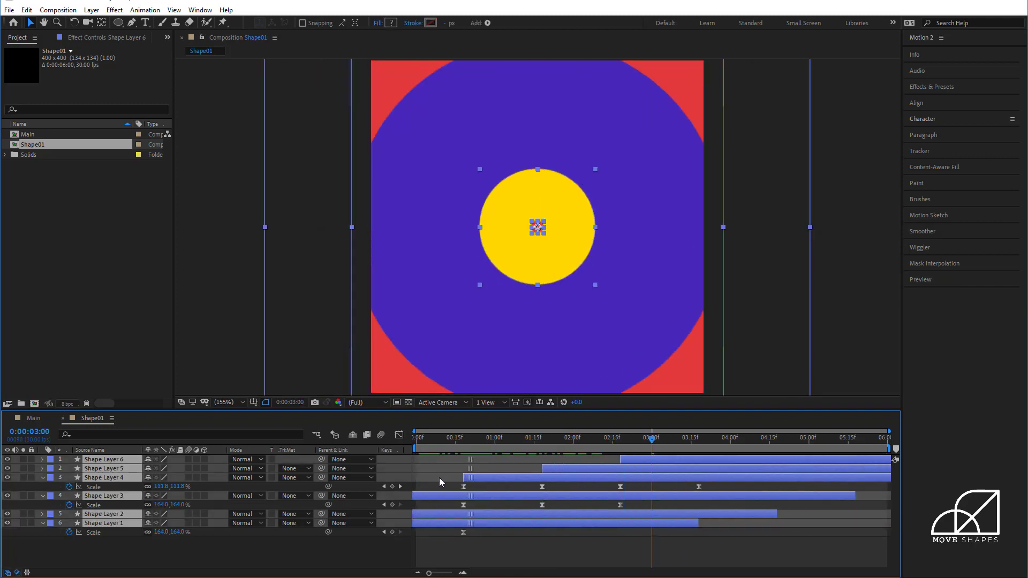
key("Home")
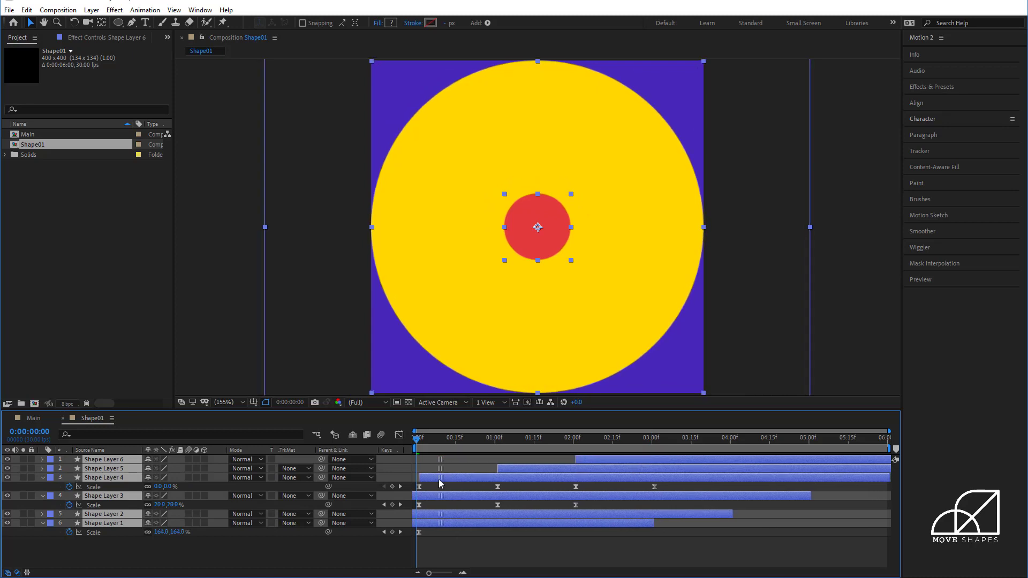
left_click_drag(444, 484, 434, 484)
left_click(423, 490)
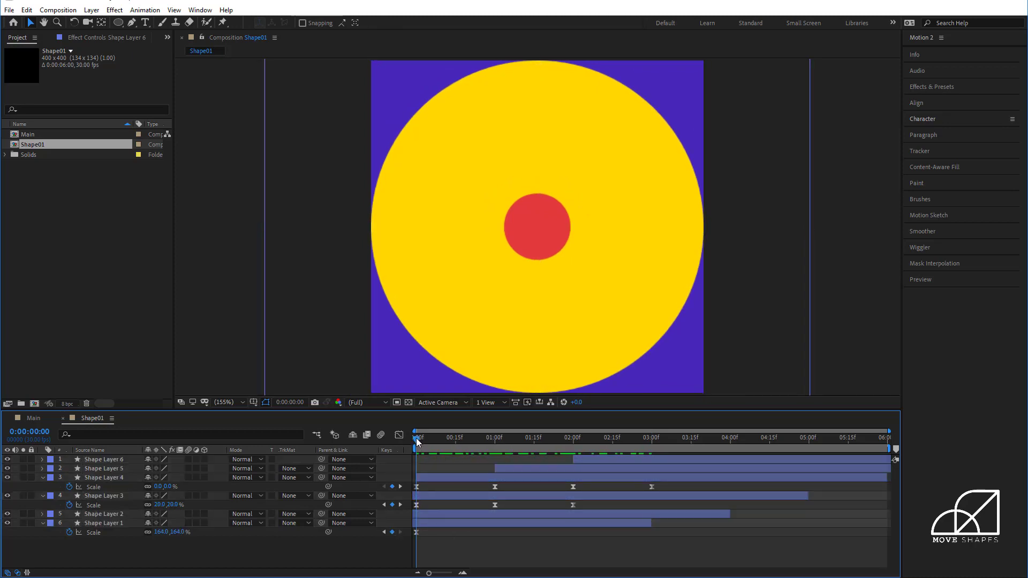
Set the work area to end at 3 seconds and preview the circle loop.
left_click_drag(416, 438, 647, 464)
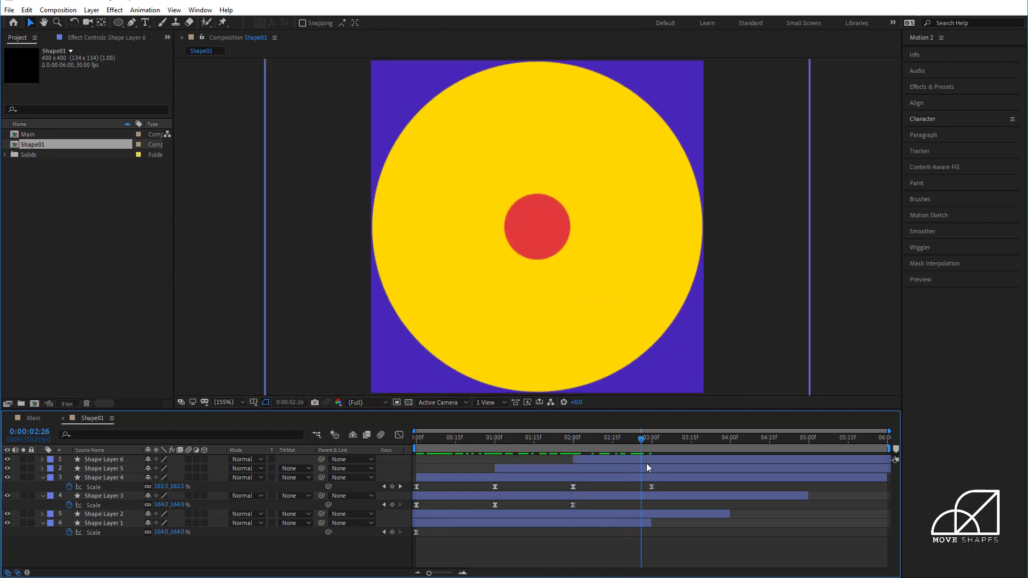
key("space")
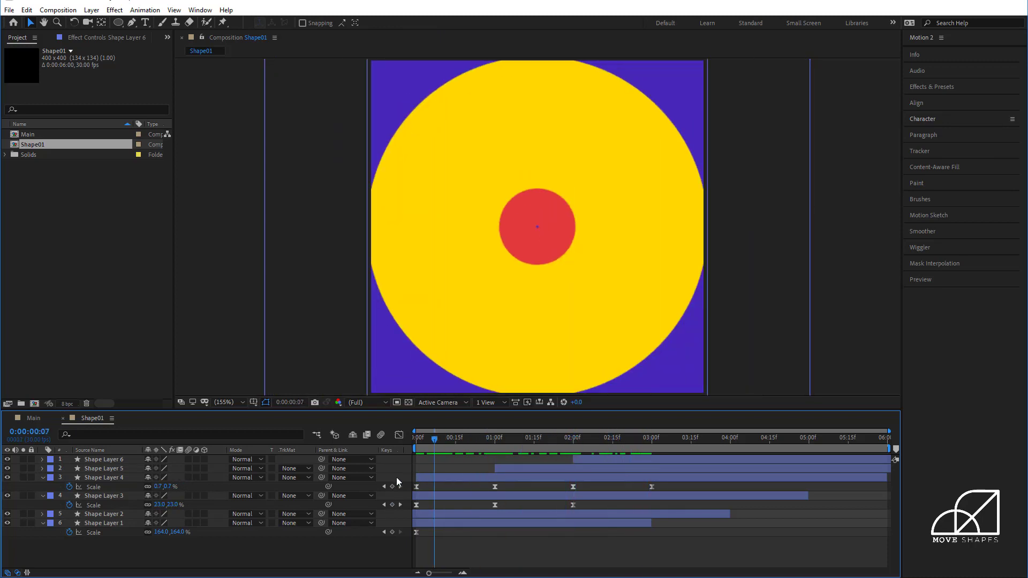
left_click_drag(434, 490, 651, 493)
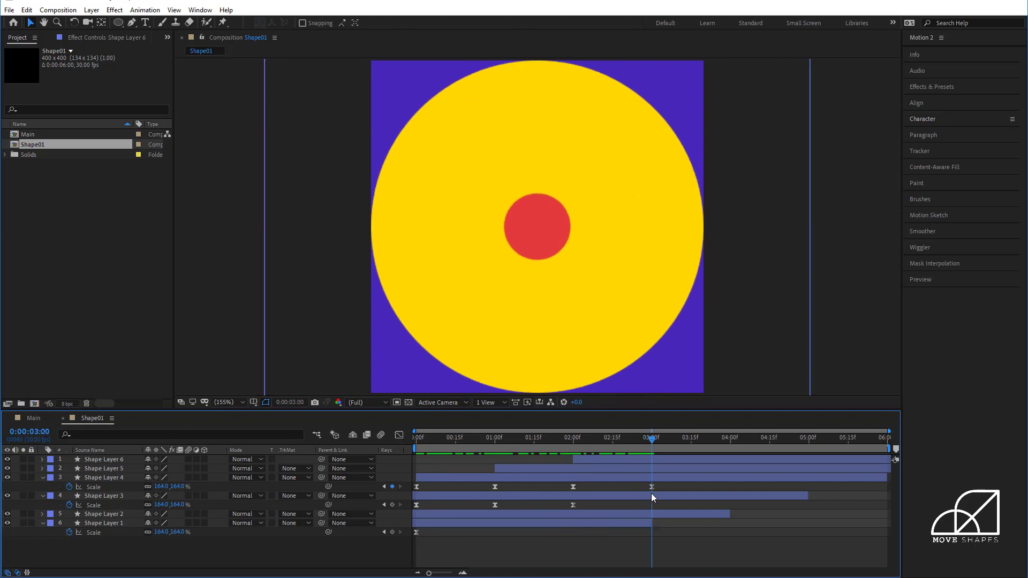
key("n")
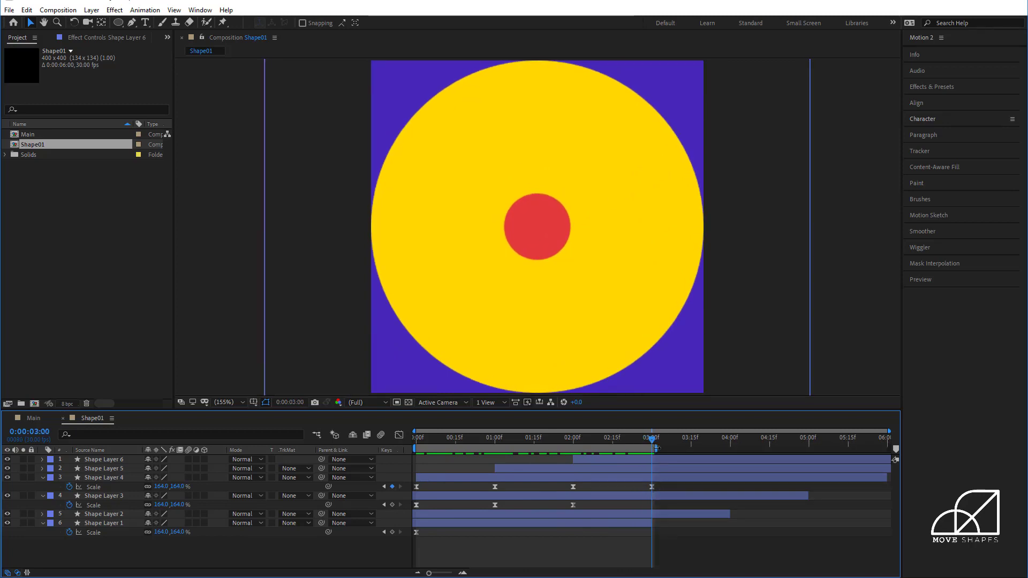
key("space")
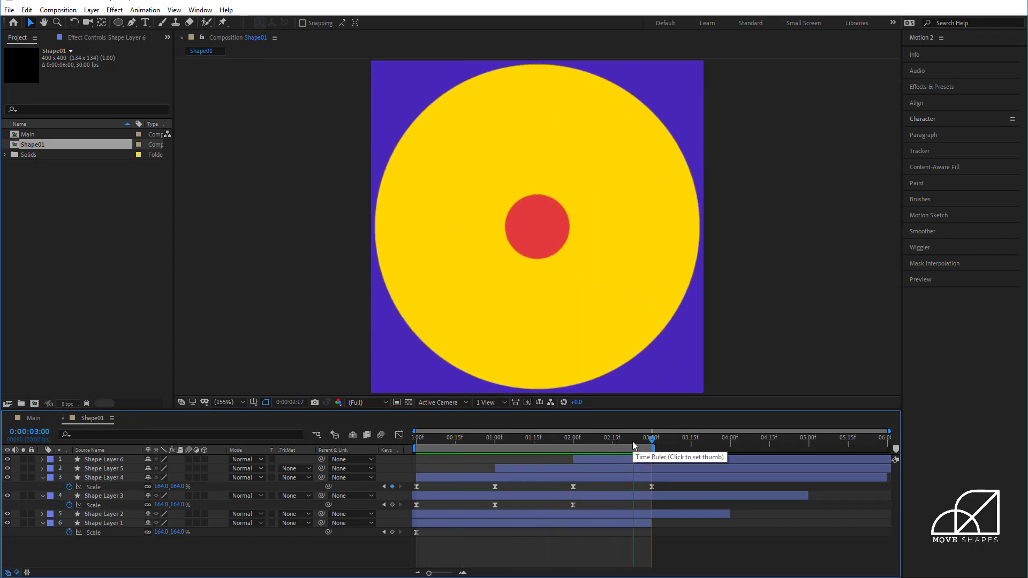
key("space")
key("Home")
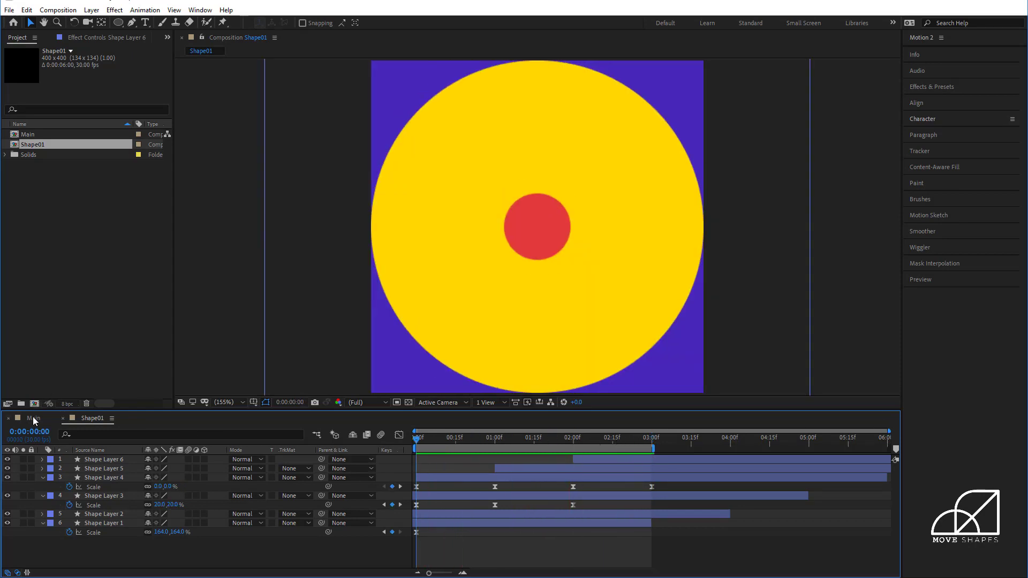
Create a 400 x 400 px composition named Shape02 at 30 fps with a 6-second duration.
left_click(33, 418)
key("ctrl+n")
type("Shape02")
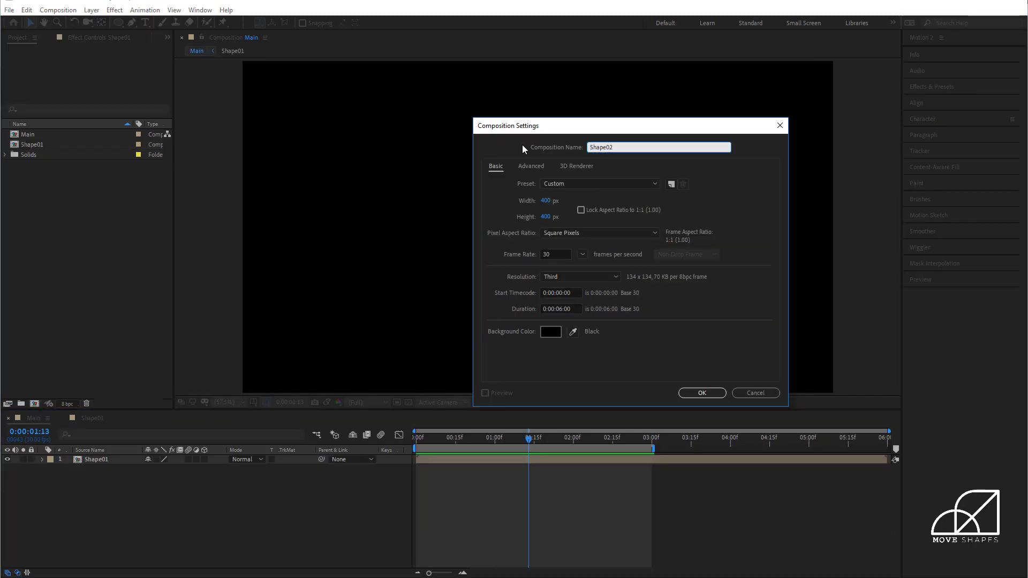
key("Return")
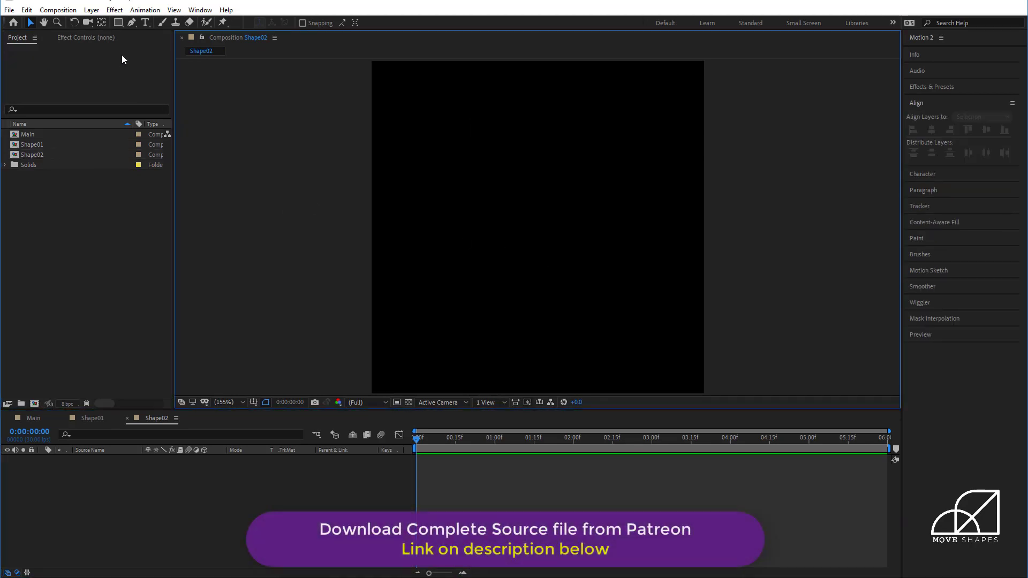
Add a rectangle shape layer that fills the whole Shape02 composition and collapse its properties.
double_click(117, 22)
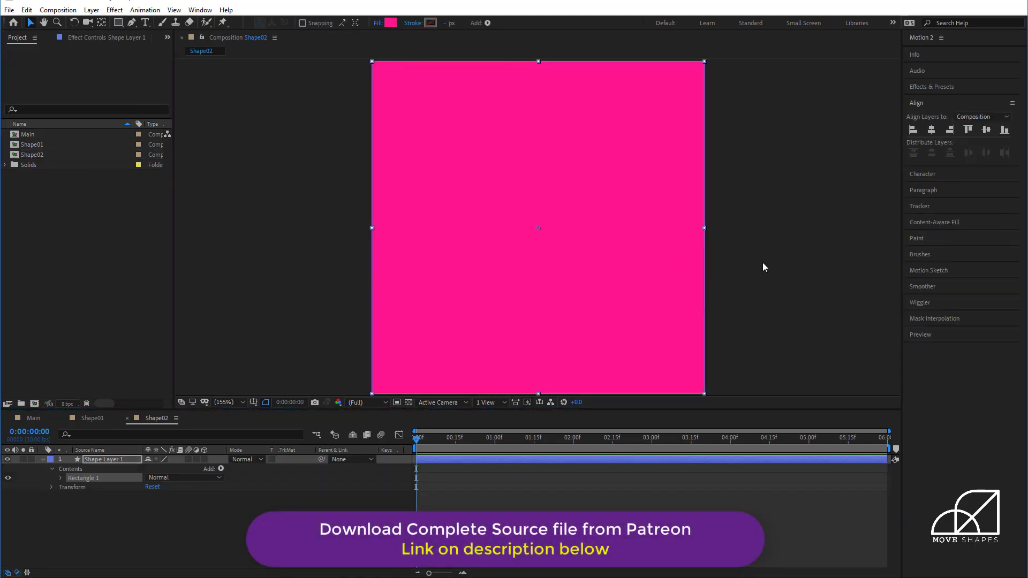
left_click(764, 266)
left_click(573, 287)
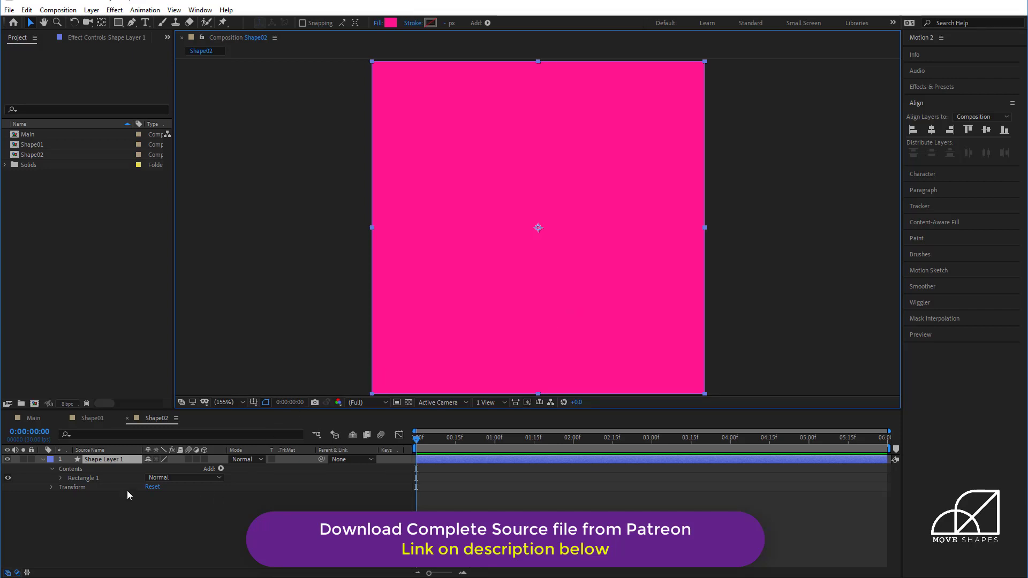
left_click(43, 460)
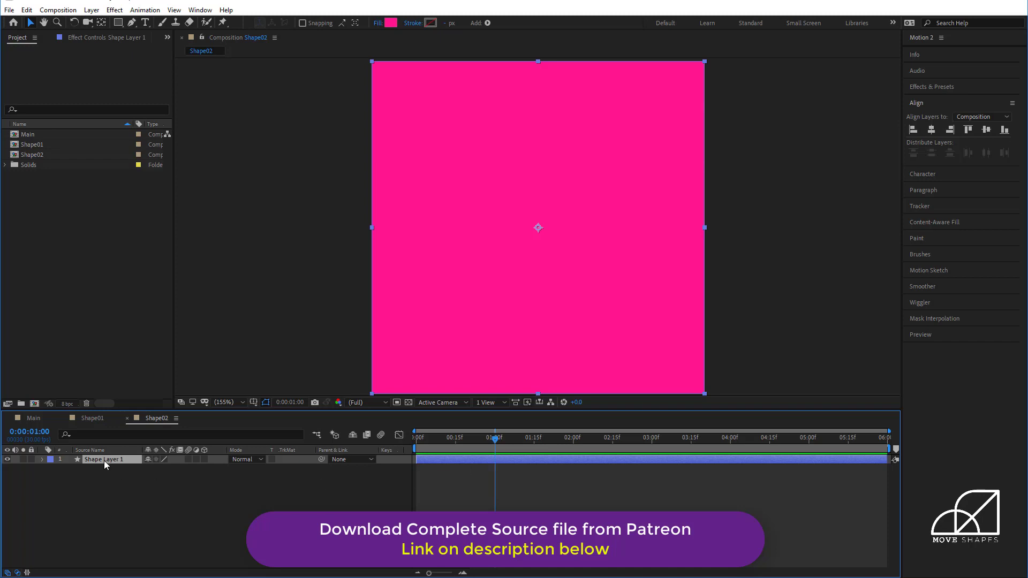
Keyframe the square's position centred at 1 second, and centred on the composition's upper-left corner at 0 seconds.
key("p")
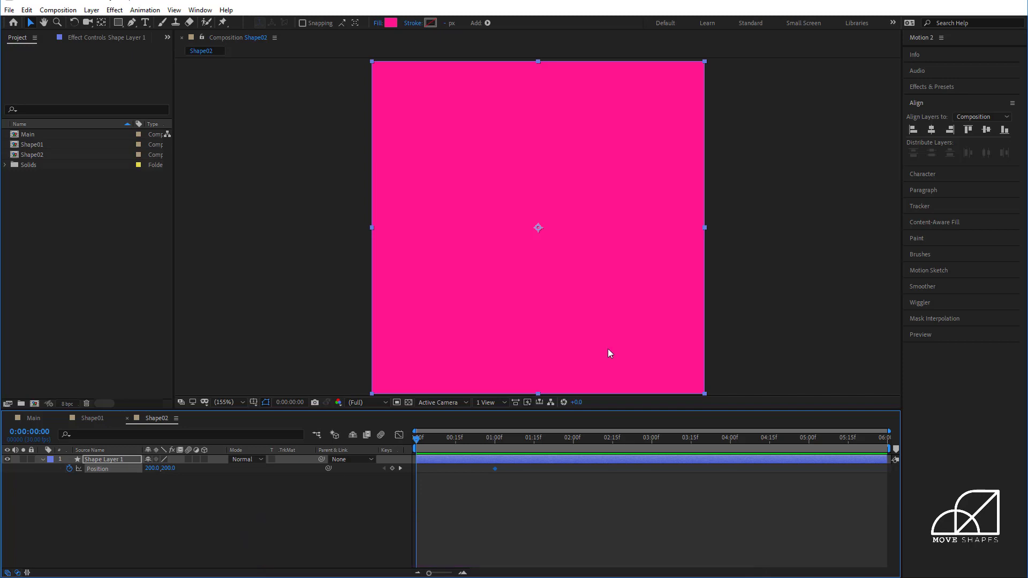
left_click_drag(644, 350, 478, 183)
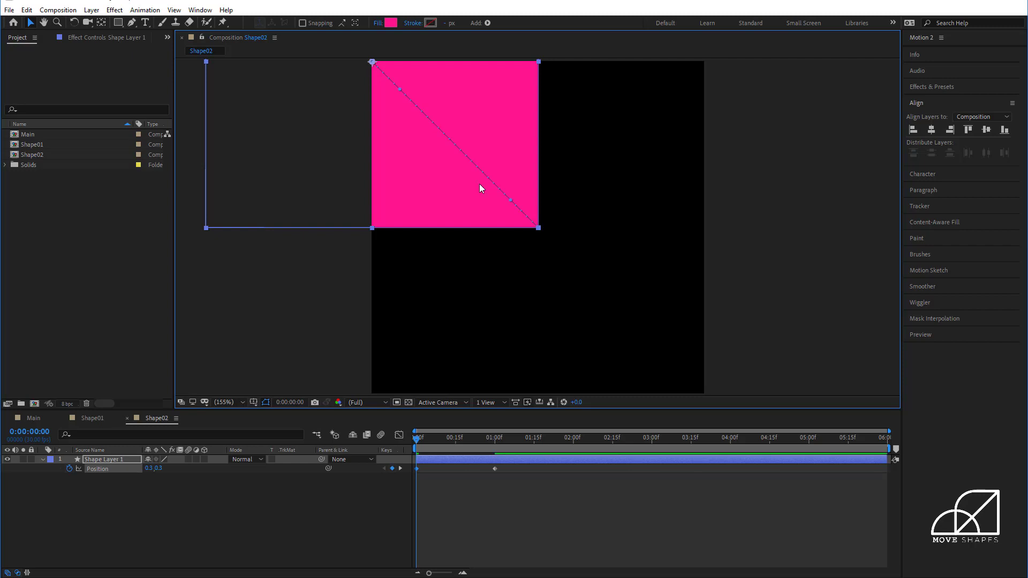
left_click(455, 516)
mouse_move(417, 440)
left_mouse_down()
mouse_move(497, 445)
mouse_move(417, 445)
left_mouse_up()
Move both position keyframes 1 second later and keyframe the square just outside the upper-left corner, about -201, -202, at 0 seconds.
left_click_drag(522, 496, 338, 467)
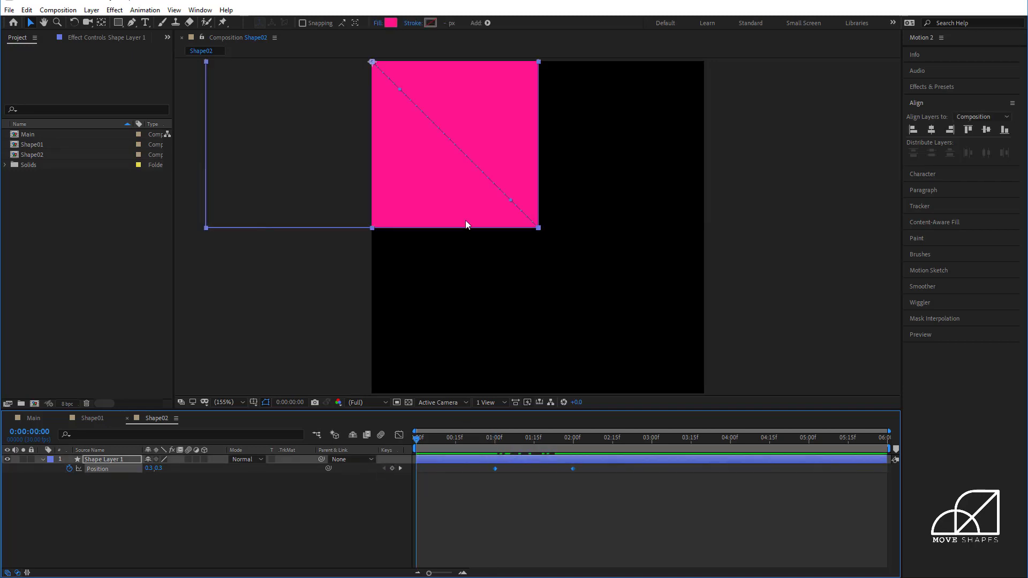
left_click_drag(541, 161, 358, 83)
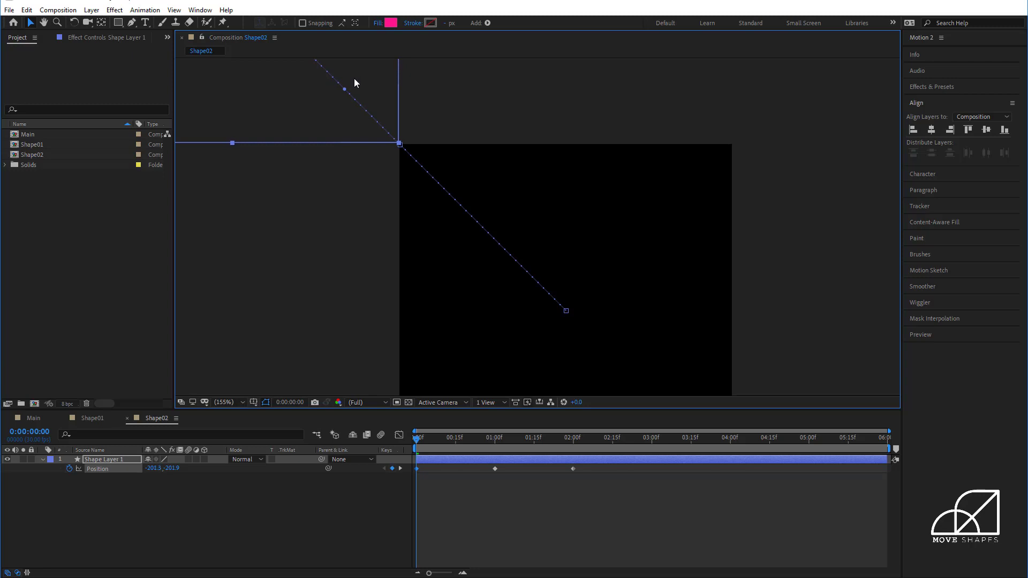
left_click(474, 502)
left_click_drag(423, 442, 574, 463)
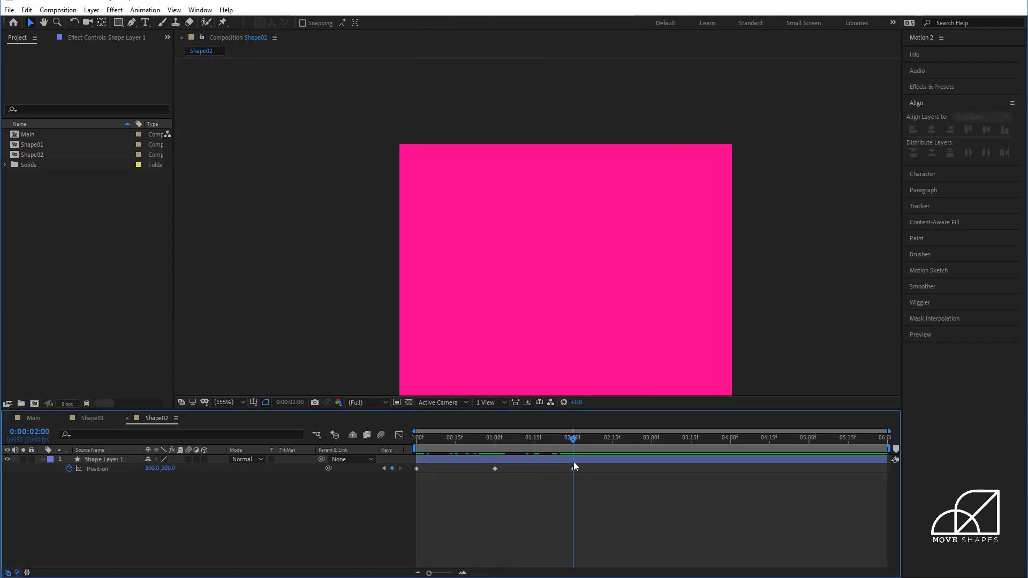
Duplicate the square's Shape Layer 1 and reveal the position keyframes of the copy, Shape Layer 2.
key("h")
left_click_drag(648, 346, 561, 265)
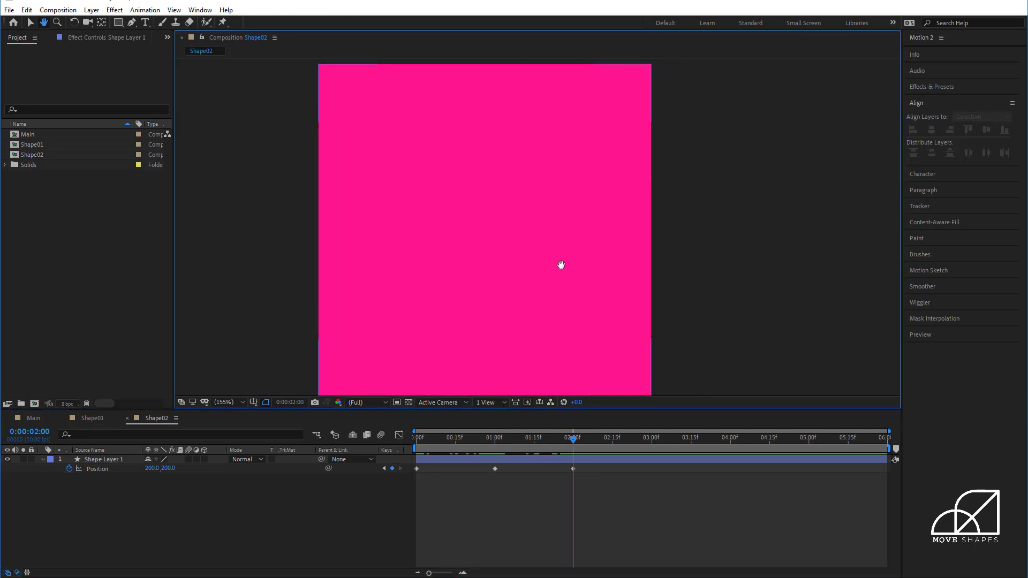
key("v")
left_click_drag(560, 438, 572, 462)
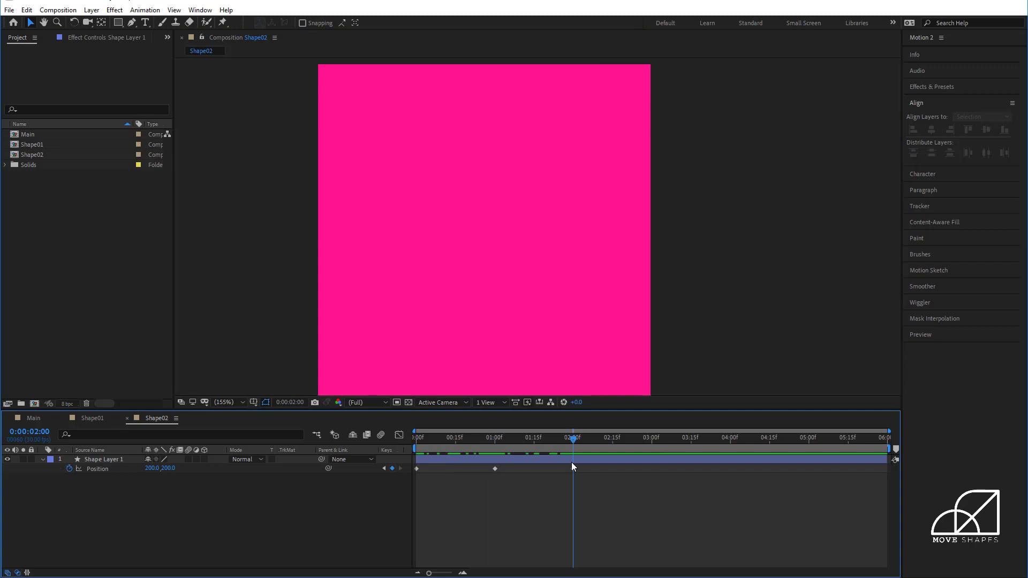
left_click(570, 461)
key("ctrl+d")
left_click(448, 481)
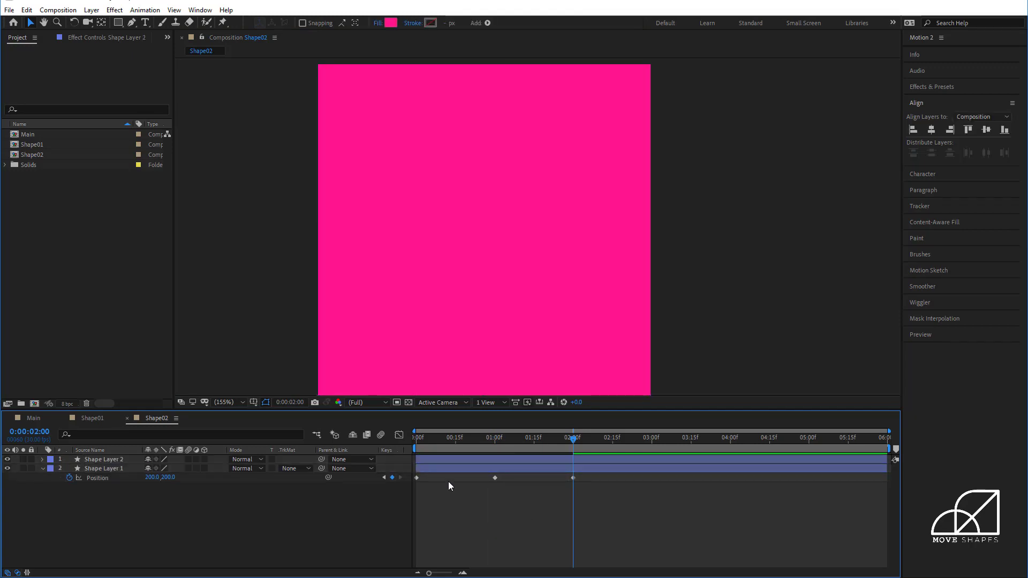
left_click(437, 460)
left_click(464, 516)
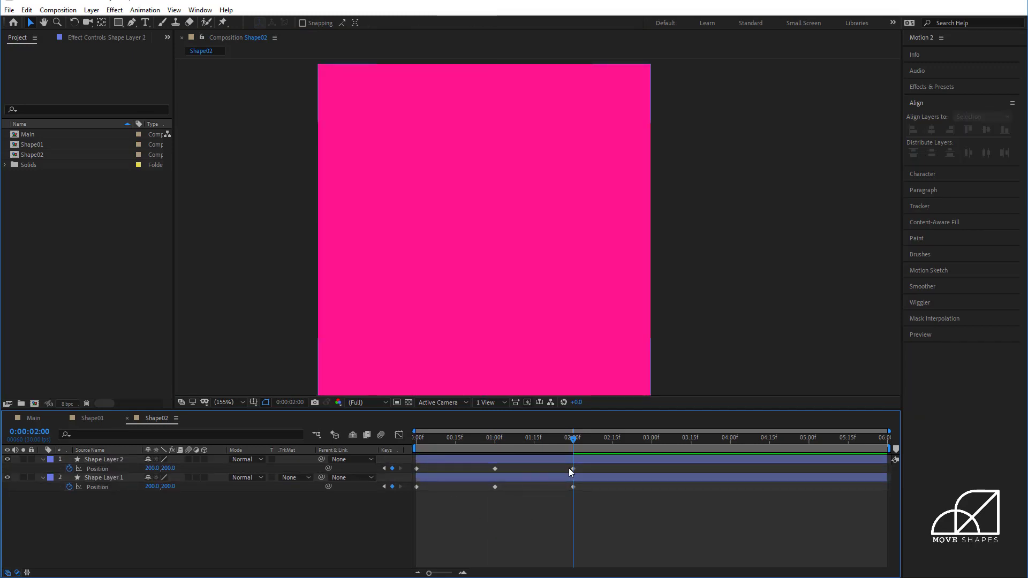
left_click_drag(581, 466, 407, 500)
left_click(438, 459)
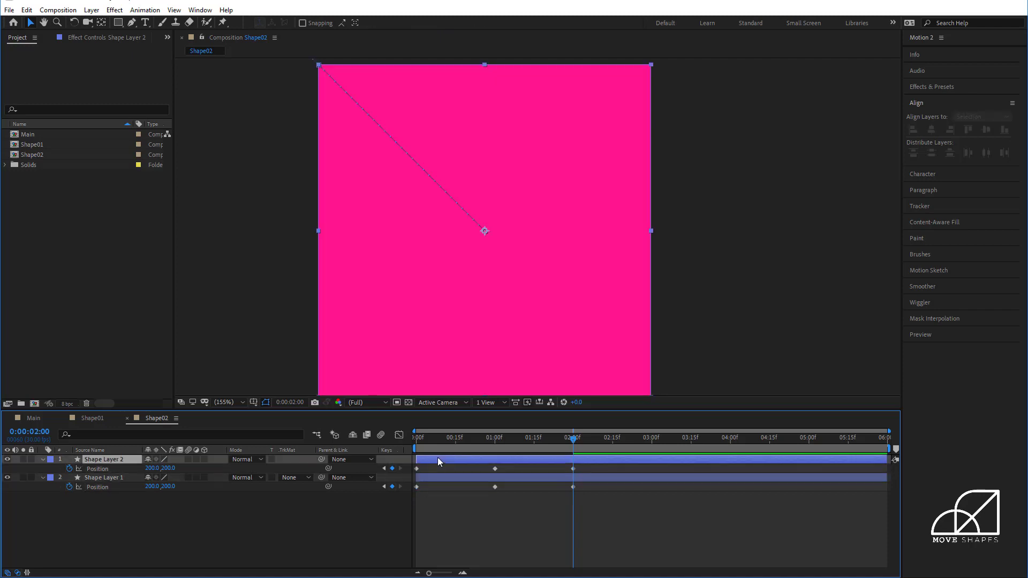
Delete the Shape Layer 2 copy and apply Easy Ease to all three position keyframes of Shape Layer 1.
key("Delete")
left_click_drag(580, 482, 413, 468)
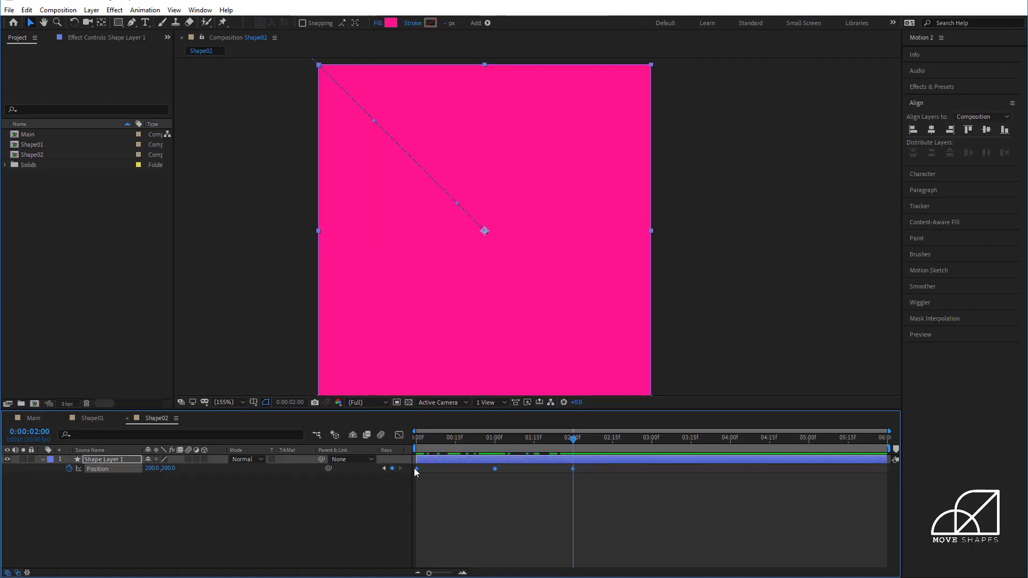
right_click(415, 469)
mouse_move(472, 460)
left_click(568, 491)
Adjust the easing influence of Shape Layer 1's position keyframes in the graph editor and return to the layer bars.
left_click(399, 436)
left_click_drag(597, 546, 469, 543)
left_click(399, 436)
left_click(506, 511)
Duplicate the eased Shape Layer 1, reveal the copy's position keyframes and shift the copy to start at 1 second.
left_click(494, 461)
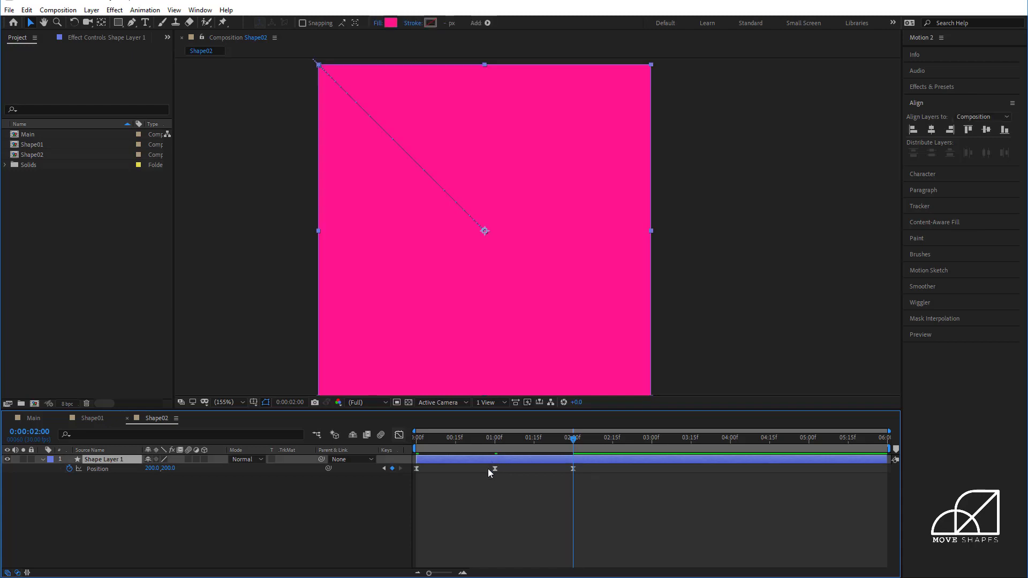
key("ctrl+d")
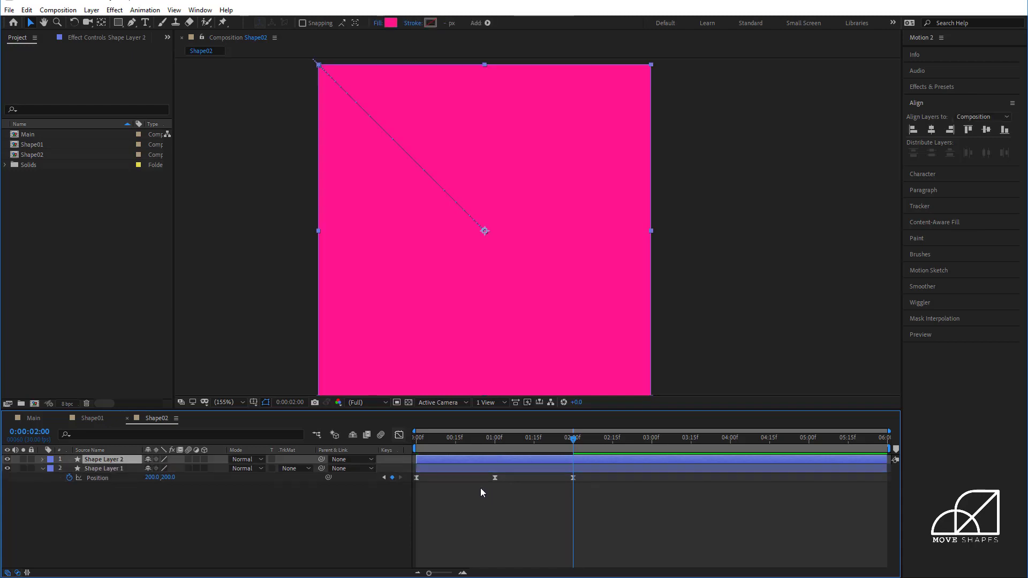
left_click(461, 518)
left_click(432, 461)
key("p")
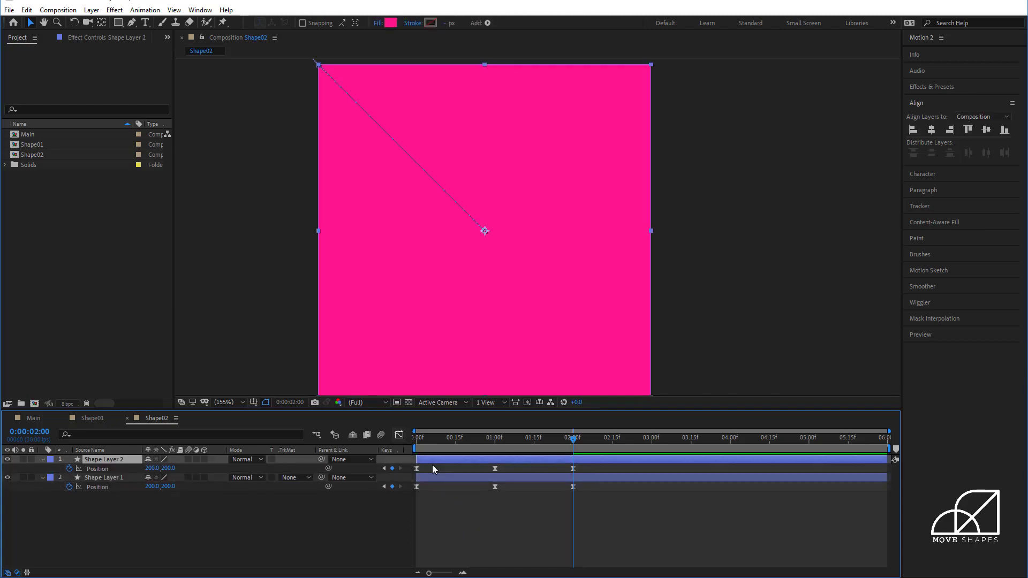
left_click_drag(433, 463, 504, 471)
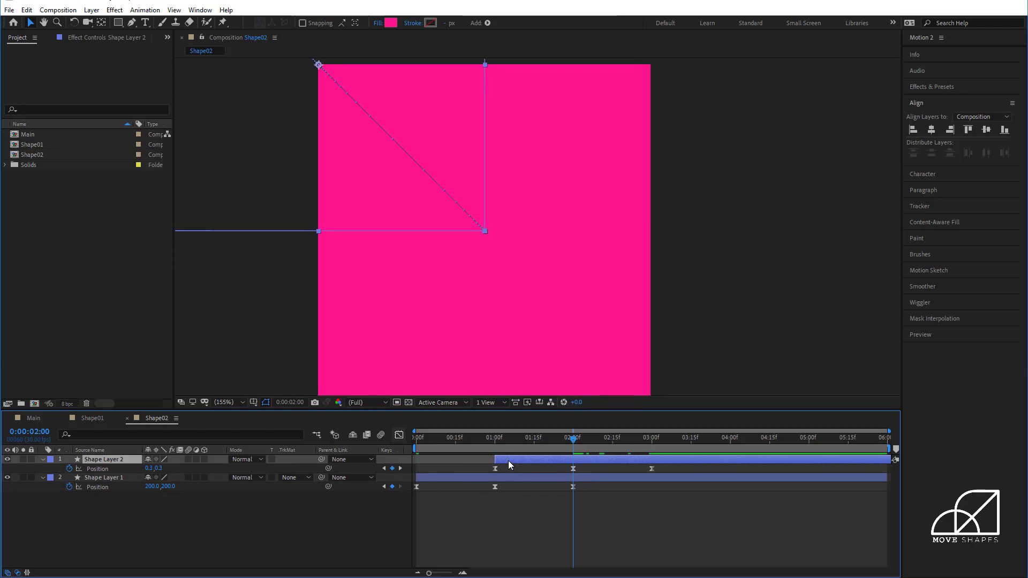
Change the fill colour of Shape Layer 2 to dark blue, 270C9A.
left_click(389, 22)
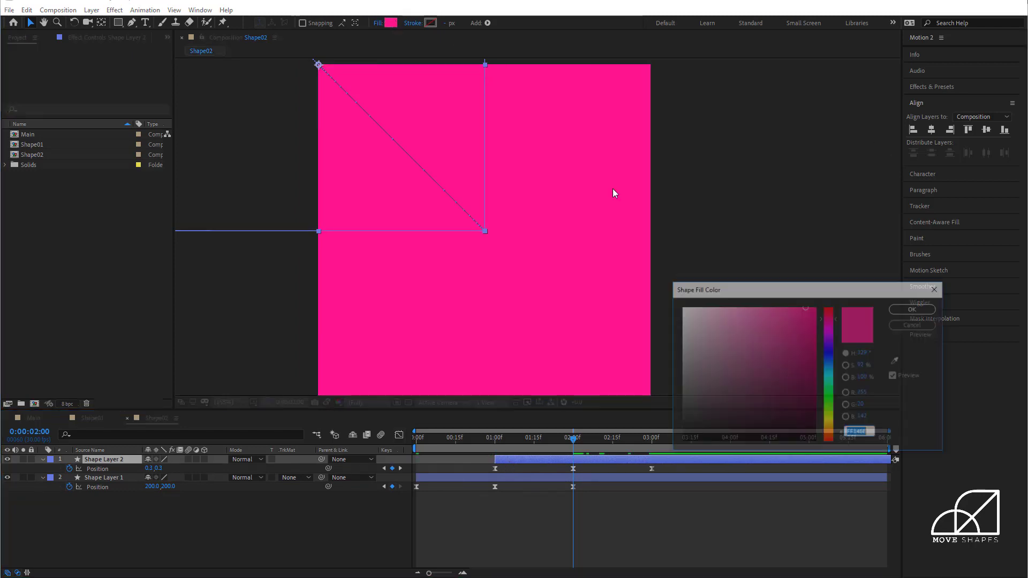
mouse_move(832, 350)
left_mouse_down()
mouse_move(833, 330)
mouse_move(830, 355)
mouse_move(831, 341)
left_mouse_up()
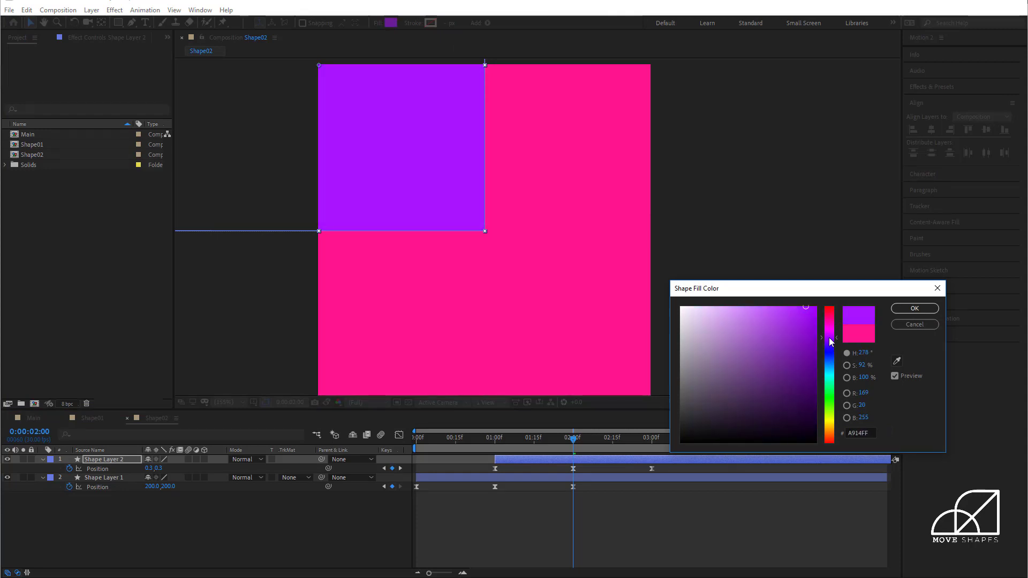
mouse_move(797, 311)
left_mouse_down()
mouse_move(795, 345)
mouse_move(795, 329)
mouse_move(831, 326)
mouse_move(824, 434)
left_mouse_up()
left_click_drag(833, 372, 833, 347)
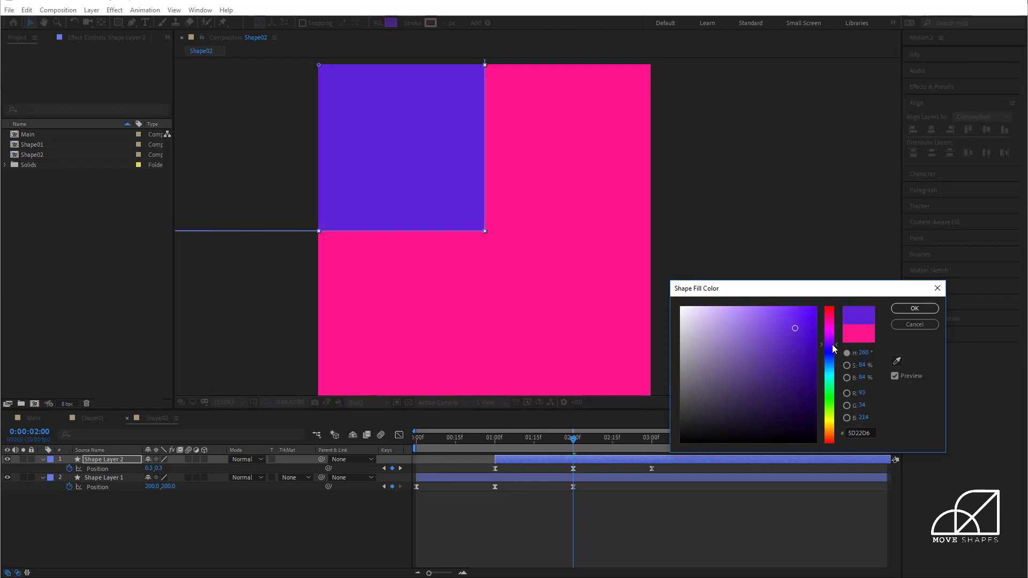
left_click(807, 343)
mouse_move(784, 338)
left_mouse_down()
mouse_move(788, 360)
mouse_move(809, 368)
left_mouse_up()
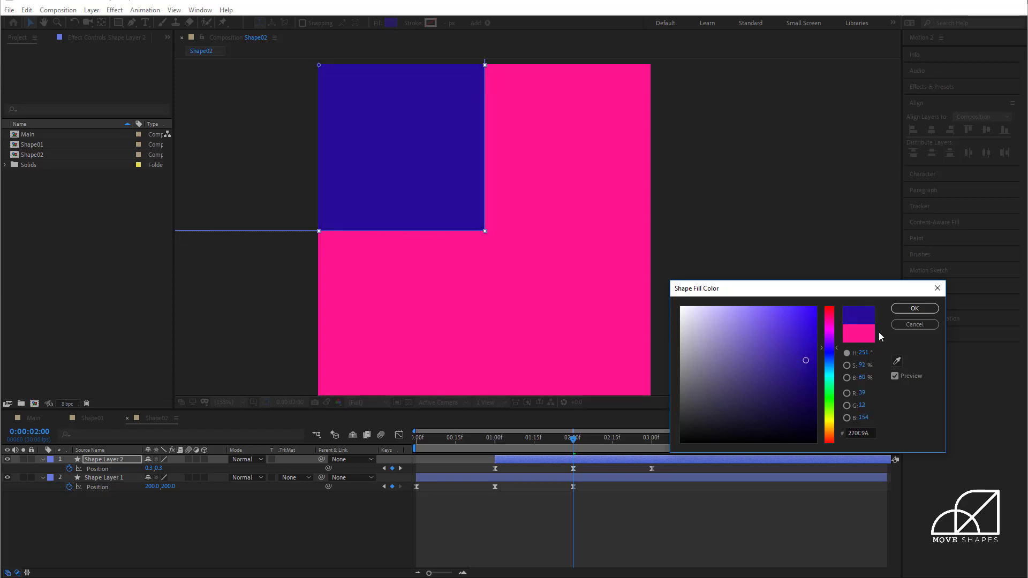
key("Return")
left_click(741, 356)
Add a light blue copy of Shape Layer 2 that starts at 2 seconds.
left_click_drag(461, 438, 572, 438)
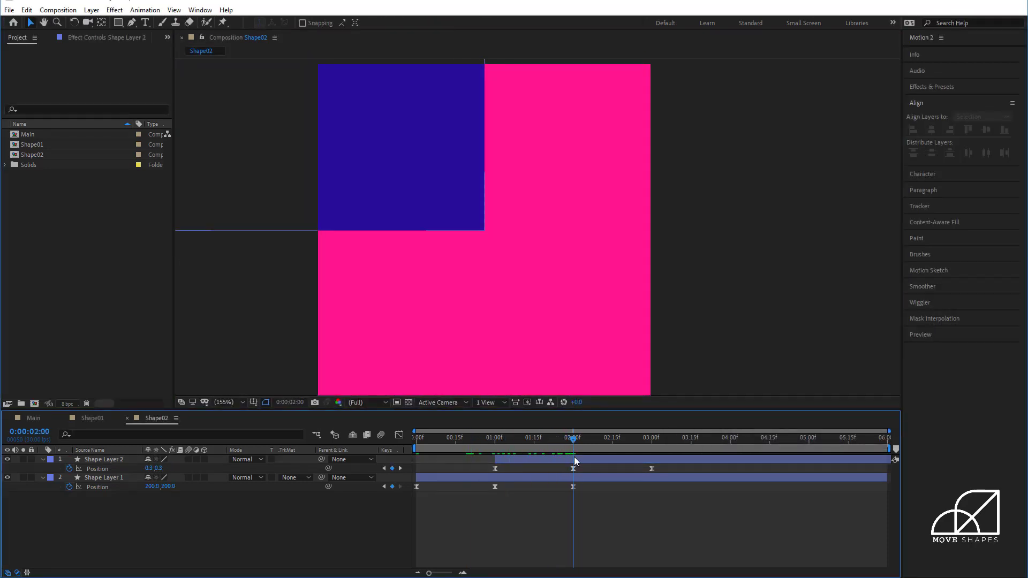
left_click(507, 461)
key("ctrl+d")
left_click_drag(507, 461, 652, 438)
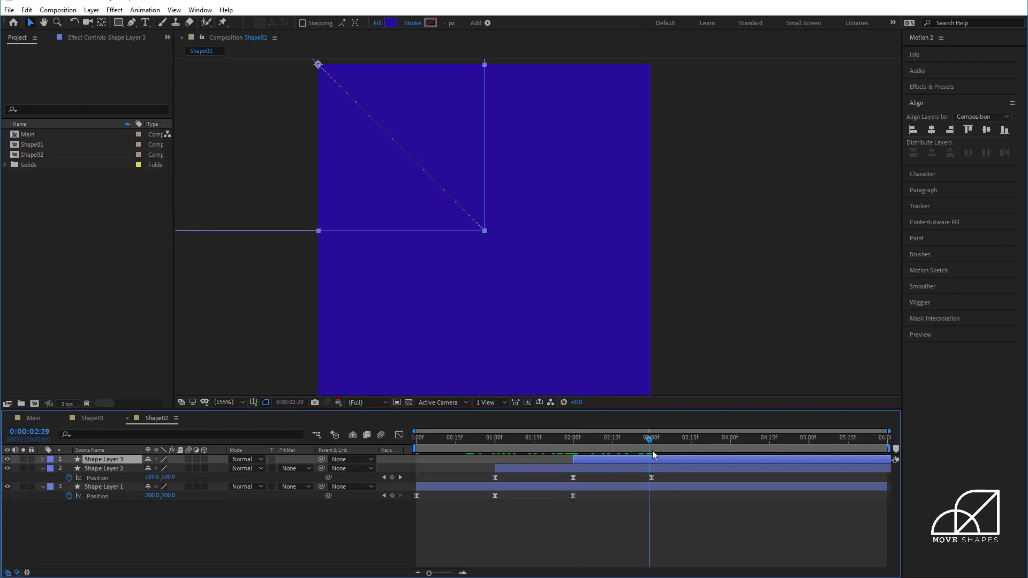
left_click(391, 23)
mouse_move(822, 361)
left_mouse_down()
mouse_move(830, 334)
mouse_move(830, 369)
mouse_move(811, 332)
mouse_move(823, 293)
left_mouse_up()
left_click(915, 308)
Add a pink copy of Shape Layer 3 that starts at 3 seconds.
left_click_drag(652, 439, 615, 440)
key("ctrl+d")
key("bracketleft")
left_click(391, 23)
left_click_drag(829, 370, 829, 317)
left_click(914, 308)
left_click(657, 440)
left_click_drag(659, 442, 680, 460)
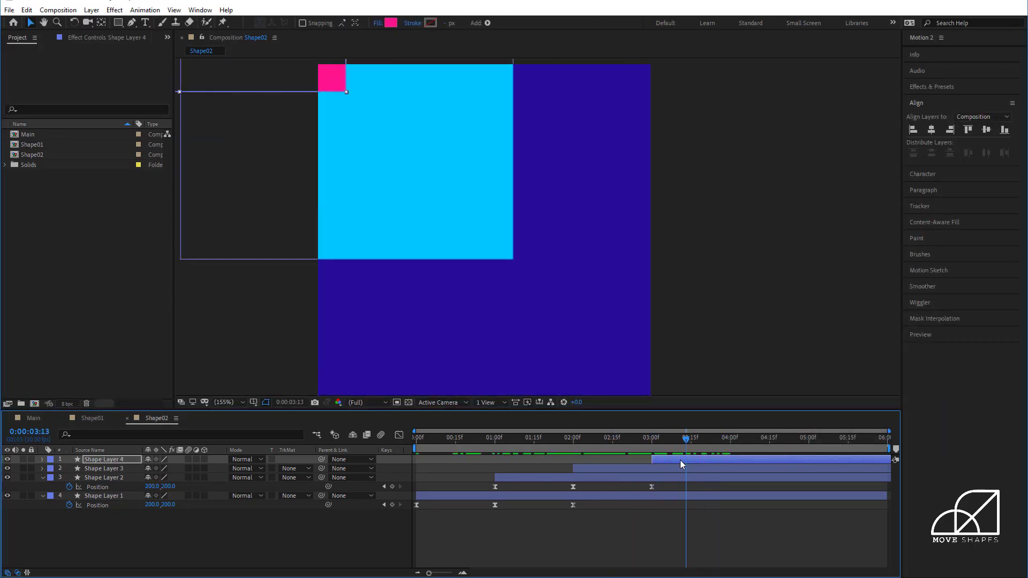
Duplicate Shape Layer 4 and make the copy start at 4 seconds.
key("ctrl+d")
left_click(664, 467)
left_click(667, 459)
left_click(729, 443)
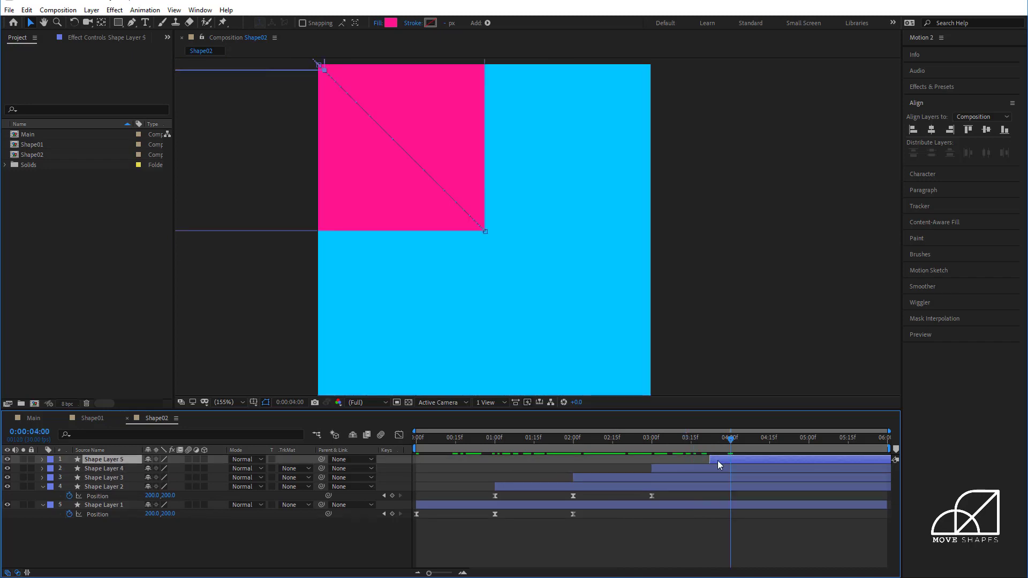
key("bracketleft")
Fill Shape Layer 5 with the dark blue sampled from the square in the composition.
left_click(644, 442)
left_click(391, 22)
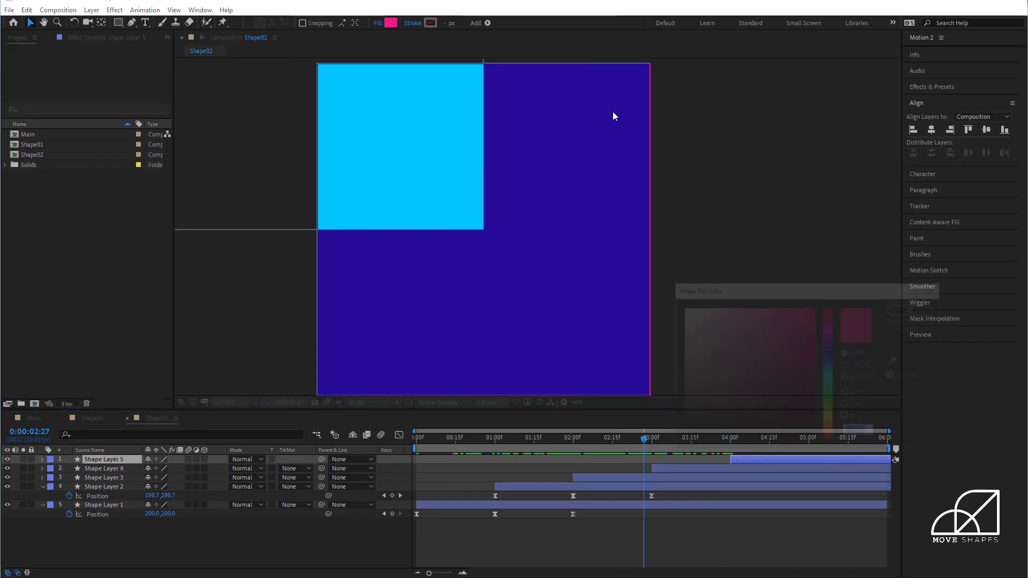
left_click(897, 360)
left_click(616, 322)
left_click(914, 309)
Duplicate Shape Layer 5 and make the copy start at 5 seconds.
left_click_drag(686, 440, 390, 446)
key("ctrl+d")
key("bracketleft")
key("Page_Down")
key("Page_Down")
Shift all six shape layers 3 seconds earlier so that Shape Layer 4 starts at 0 seconds, and select Shape Layer 6.
left_click(615, 557)
key("ctrl+a")
key("Home")
left_click_drag(464, 478, 538, 461)
left_click(426, 459)
left_click(538, 461)
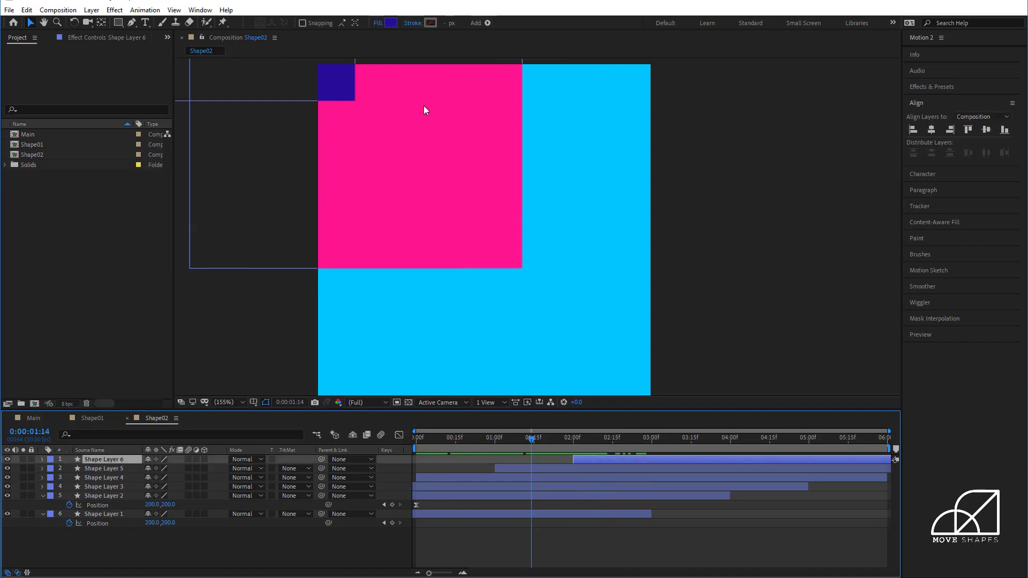
Fill Shape Layer 6 with the light blue sampled from the square in the composition.
left_click(391, 22)
left_click(899, 362)
left_click(567, 310)
left_click(914, 306)
Set the work area to end at 3 seconds and preview the sliding squares loop.
left_click(573, 439)
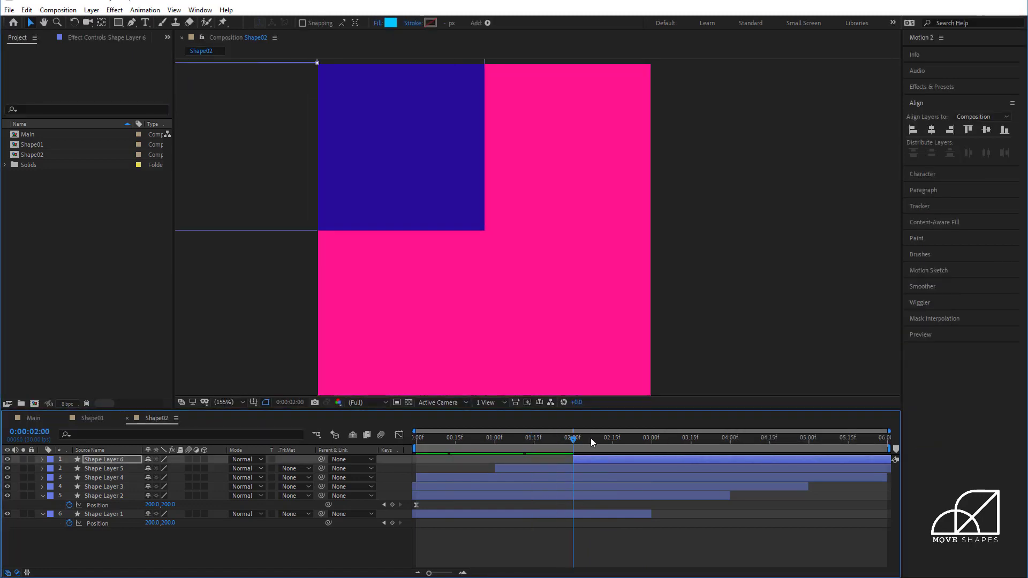
left_click(651, 439)
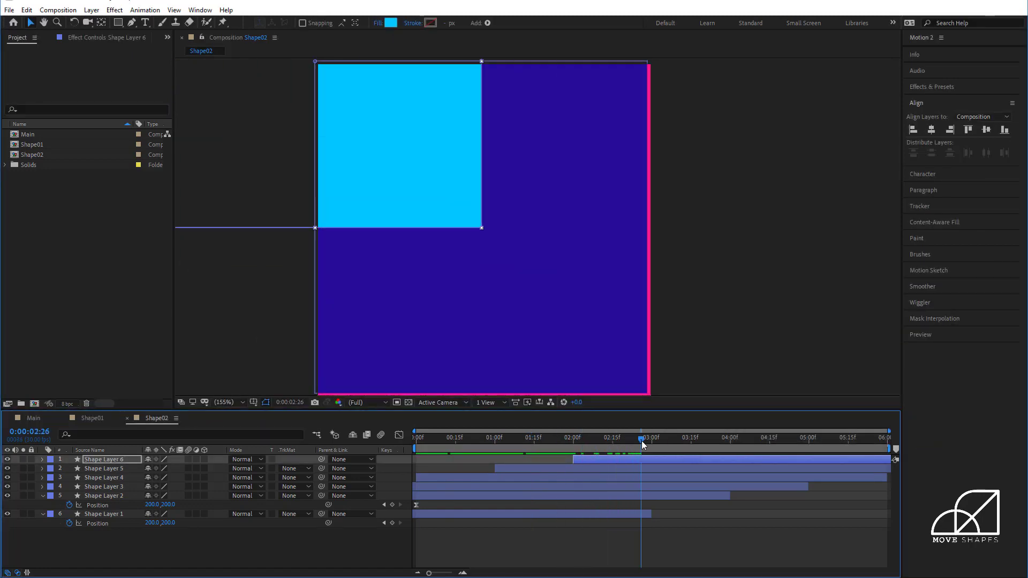
left_click(765, 333)
key("space")
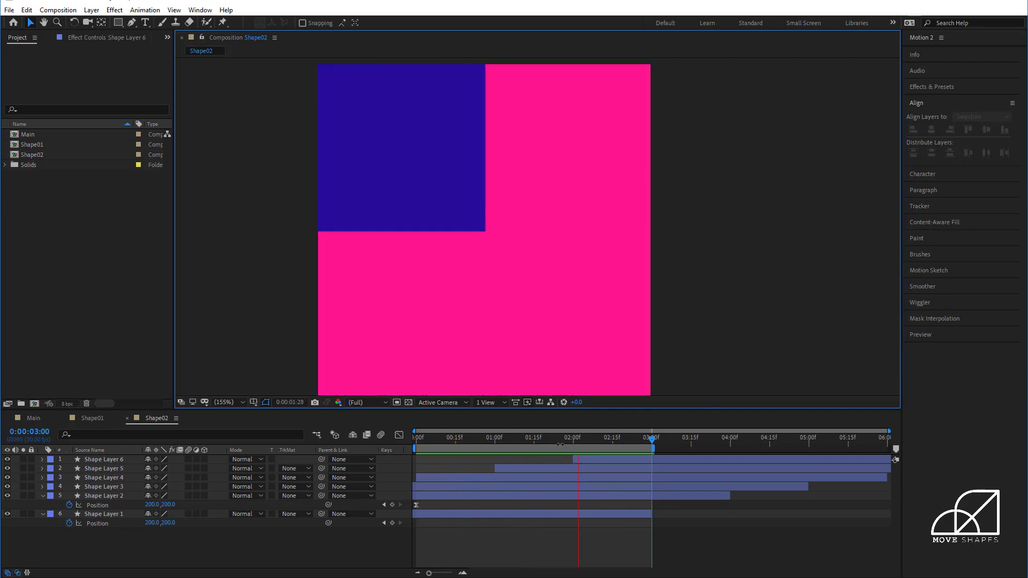
key("space")
Create a new 400 x 400 px composition named Shape03 with a 6-second duration at 30 frames per second.
right_click(89, 204)
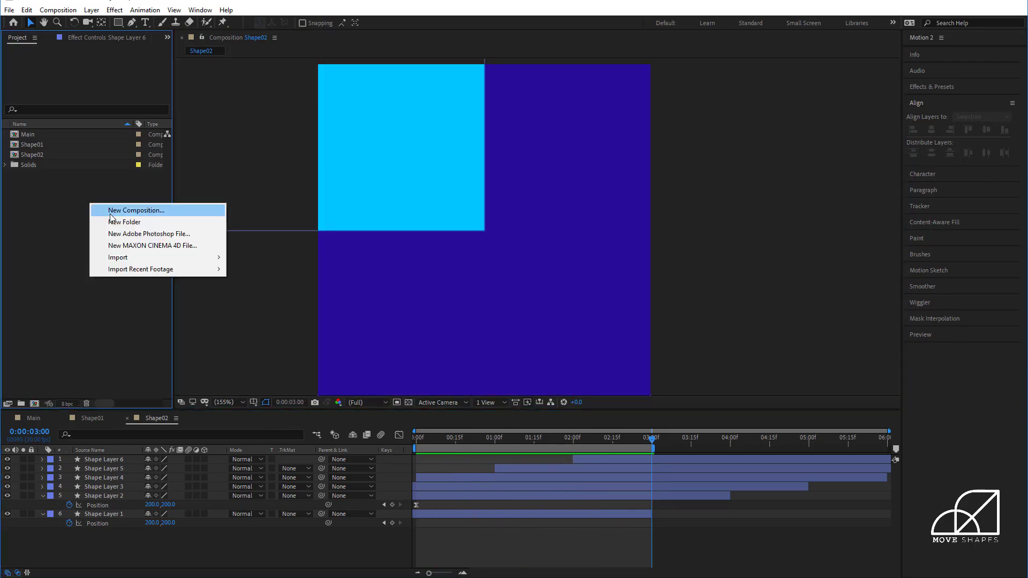
left_click(107, 208)
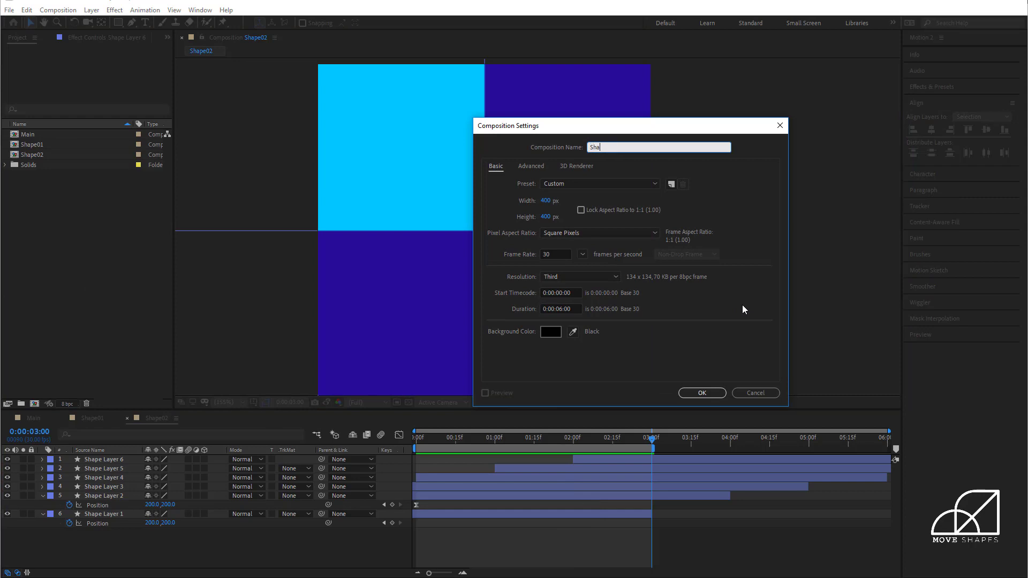
type("Shape03")
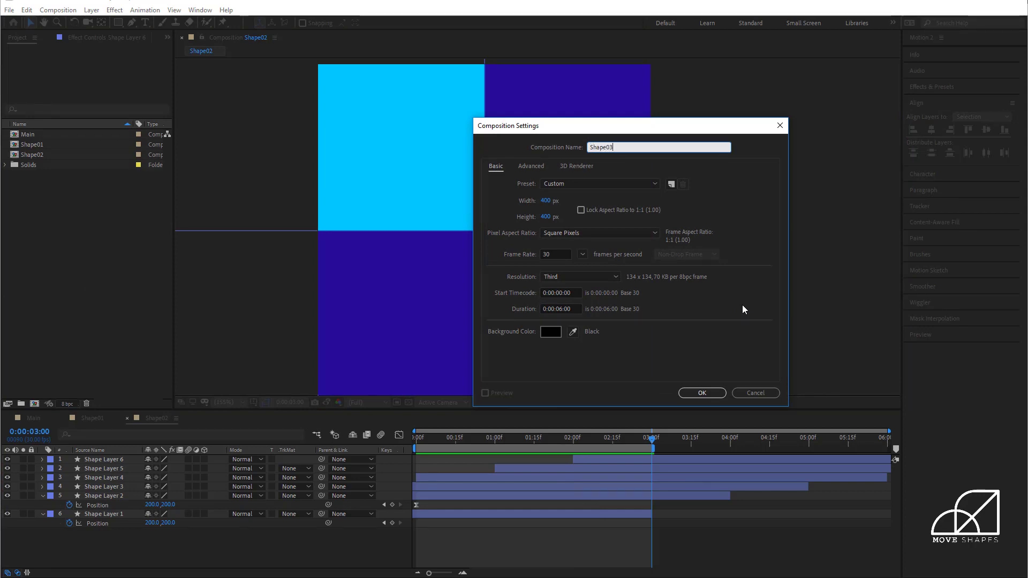
key("Return")
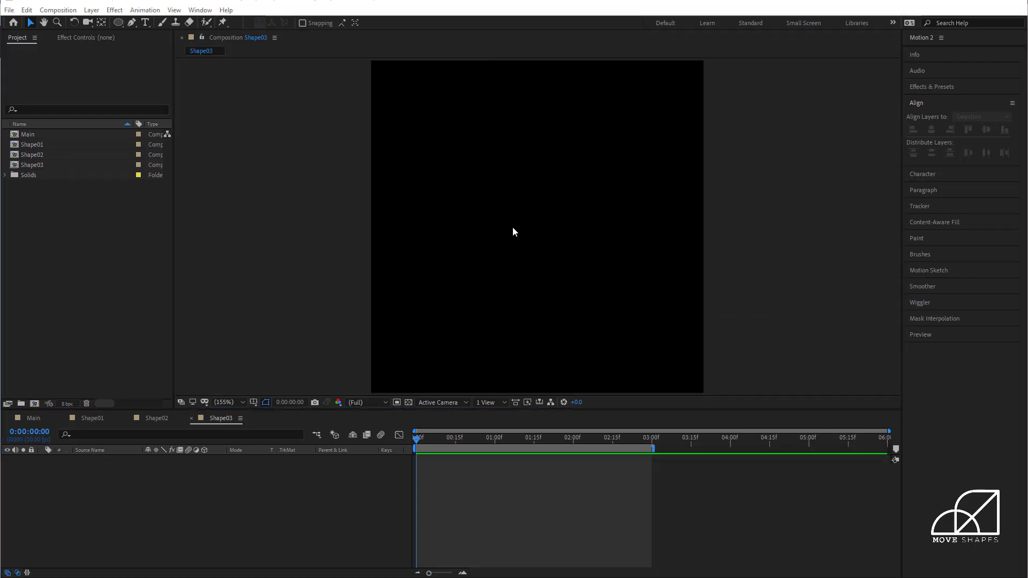
Add an ellipse shape layer that fills the whole Shape03 composition and collapse its properties.
left_click(118, 20)
double_click(120, 21)
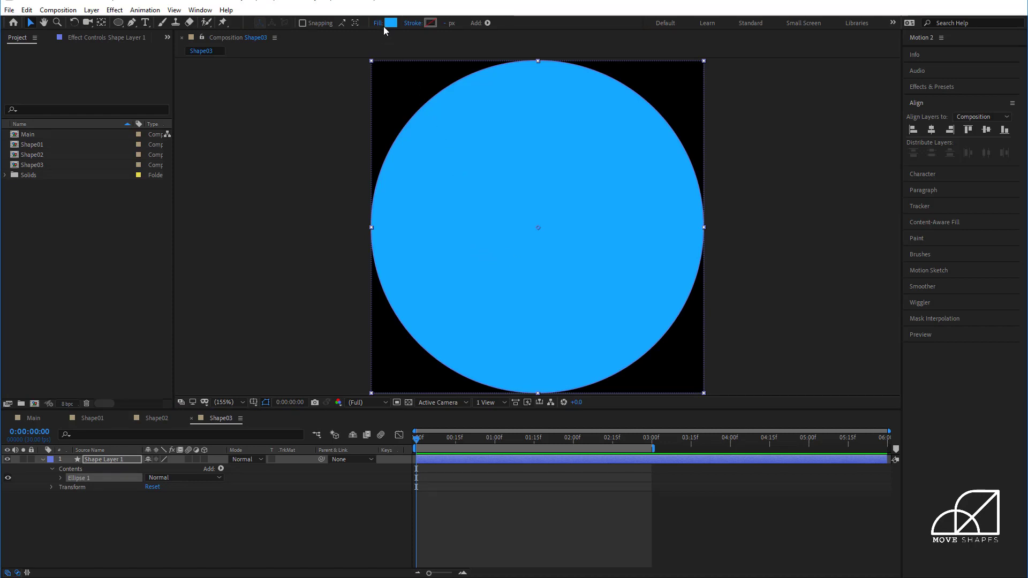
left_click(176, 509)
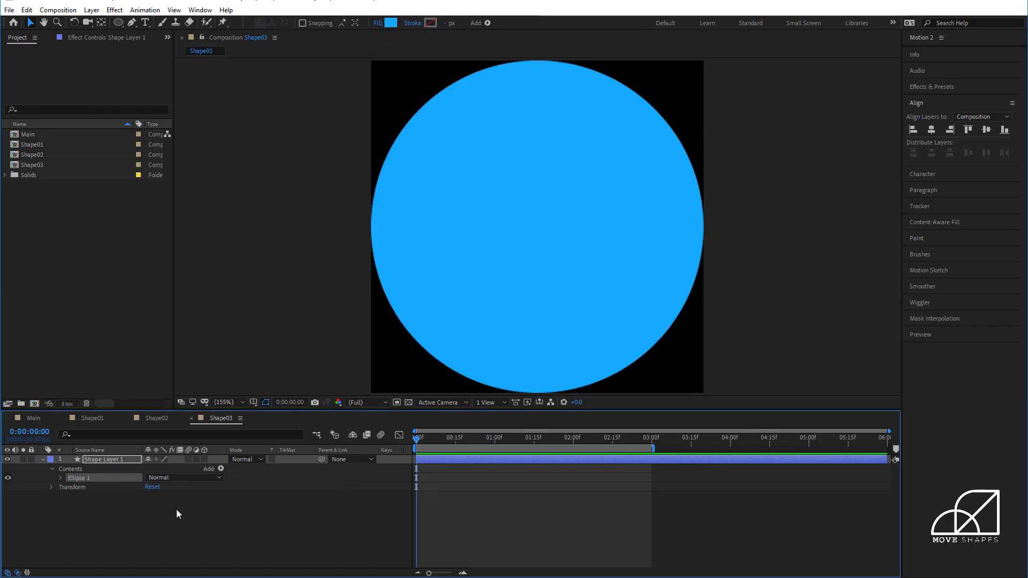
left_click(89, 461)
left_click(43, 459)
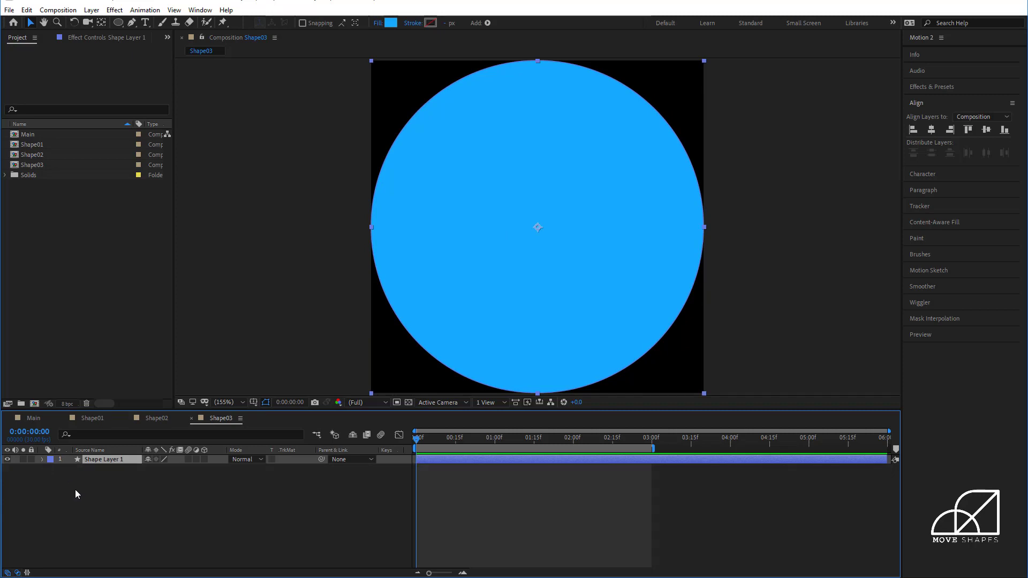
Duplicate the light blue circle layer and lock the original Shape Layer 1.
left_click(31, 460)
left_click(30, 460)
key("ctrl+d")
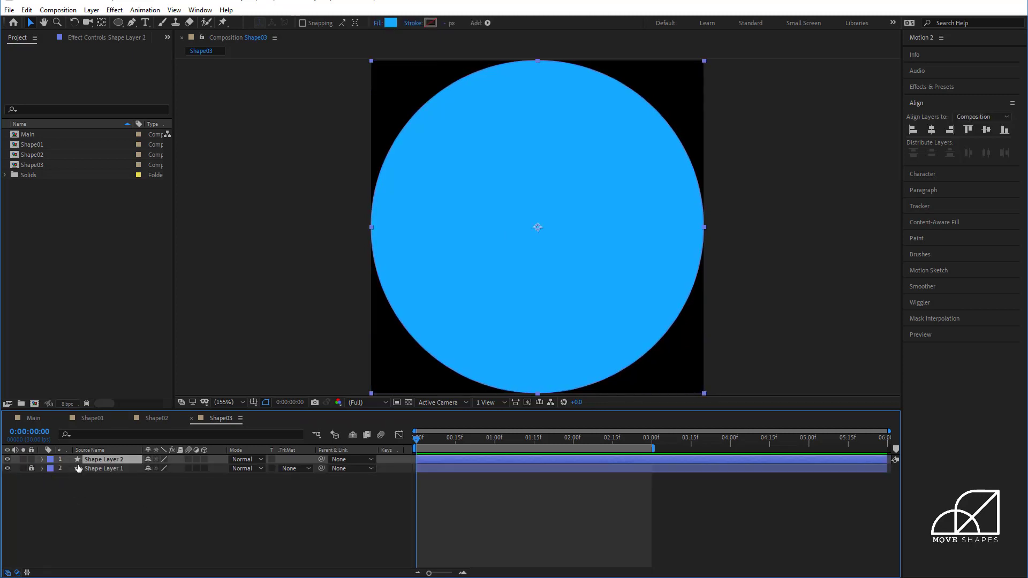
Change the fill colour of the copied circle, Shape Layer 2, to dark blue, 171FC0.
left_click(395, 22)
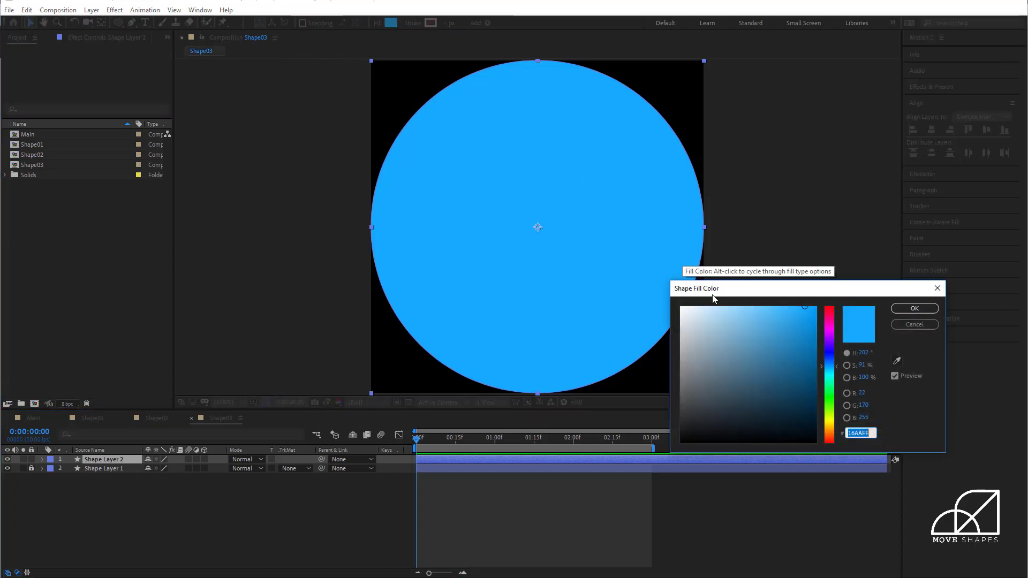
mouse_move(829, 355)
left_mouse_down()
mouse_move(827, 343)
mouse_move(827, 352)
mouse_move(801, 340)
left_mouse_up()
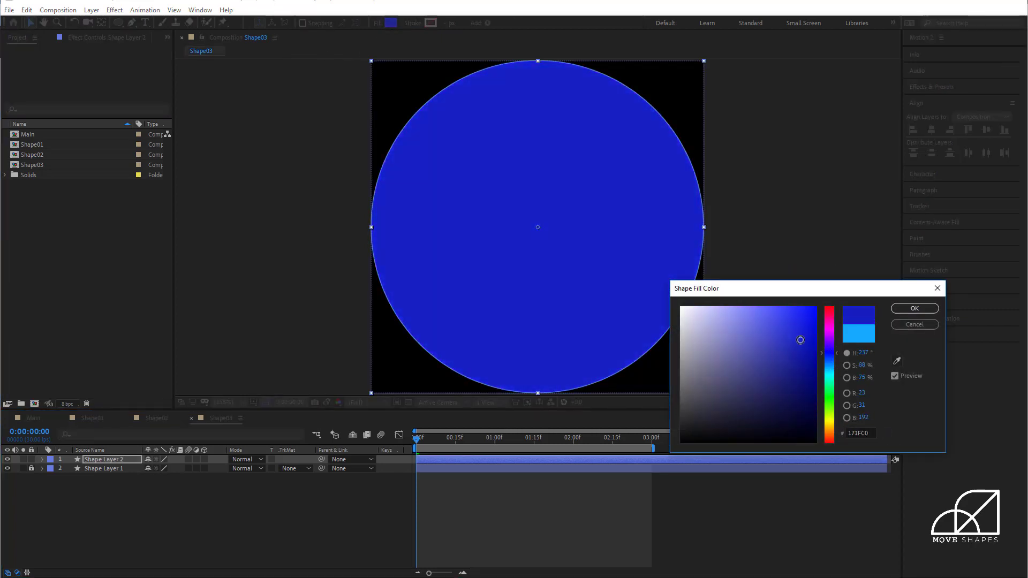
left_click(911, 309)
left_click(794, 281)
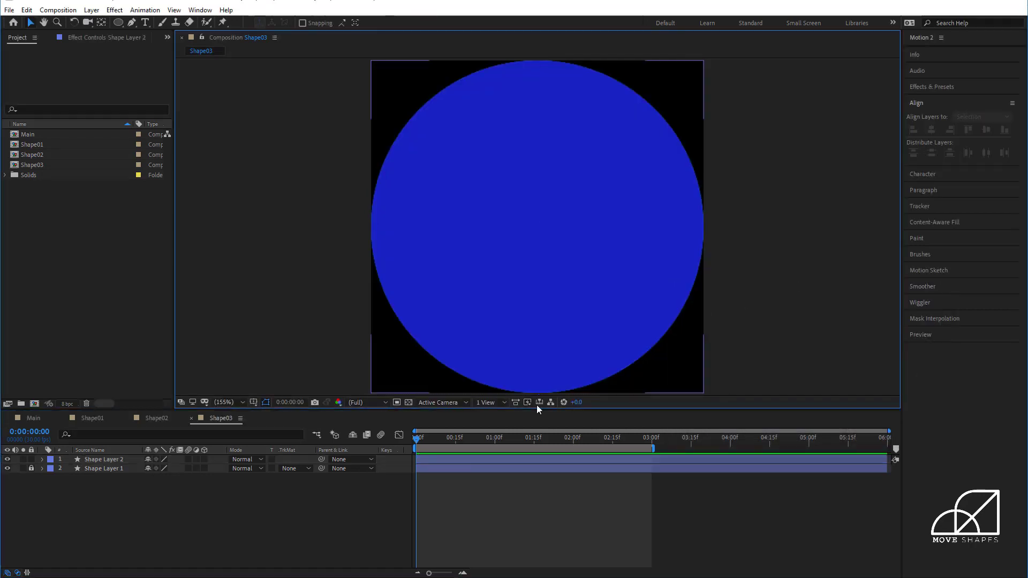
Convert the ellipse path of Shape Layer 2 to a Bezier path.
left_click(89, 459)
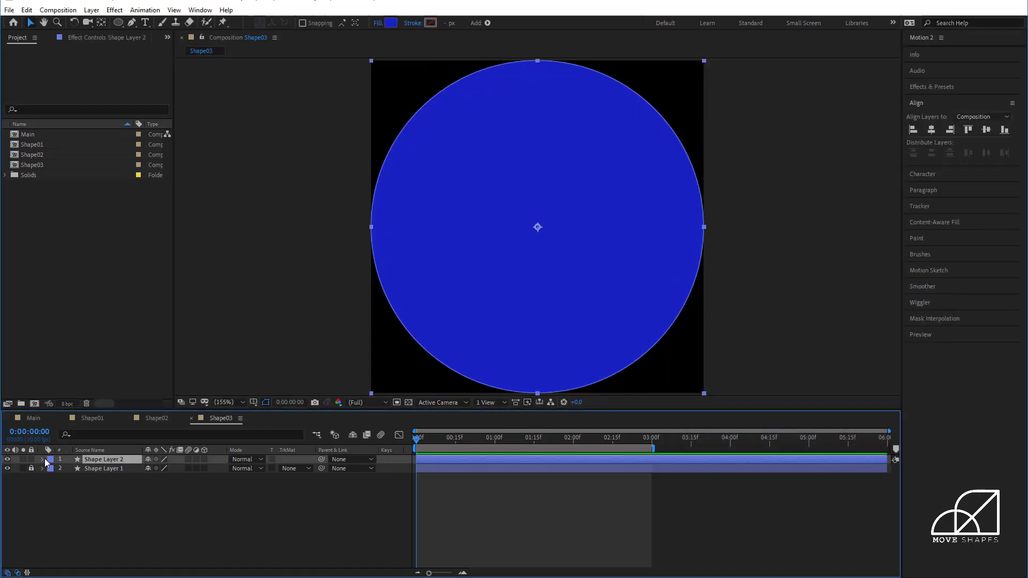
left_click(42, 459)
left_click(52, 469)
left_click(61, 479)
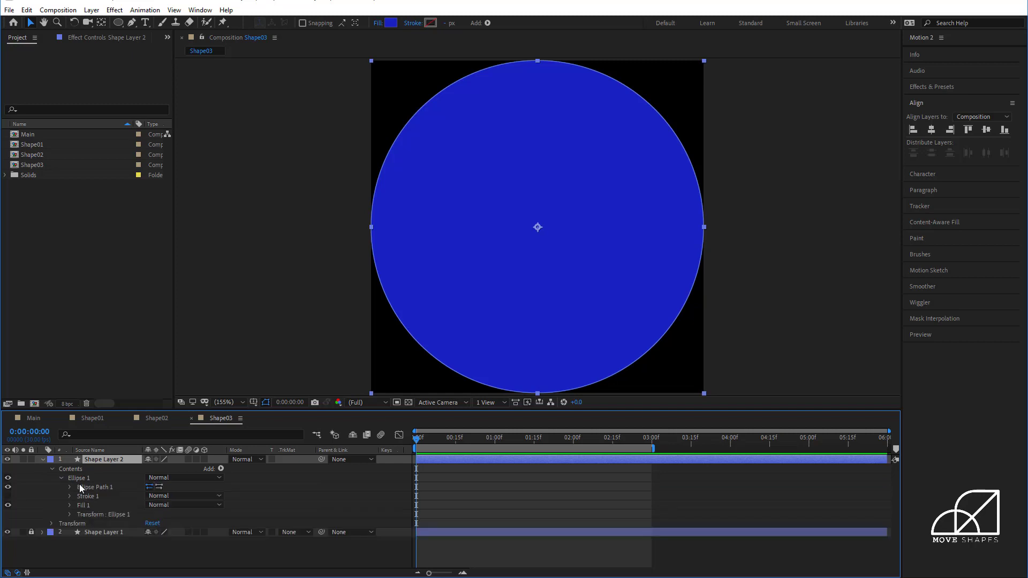
left_click(83, 487)
right_click(85, 487)
left_click(106, 493)
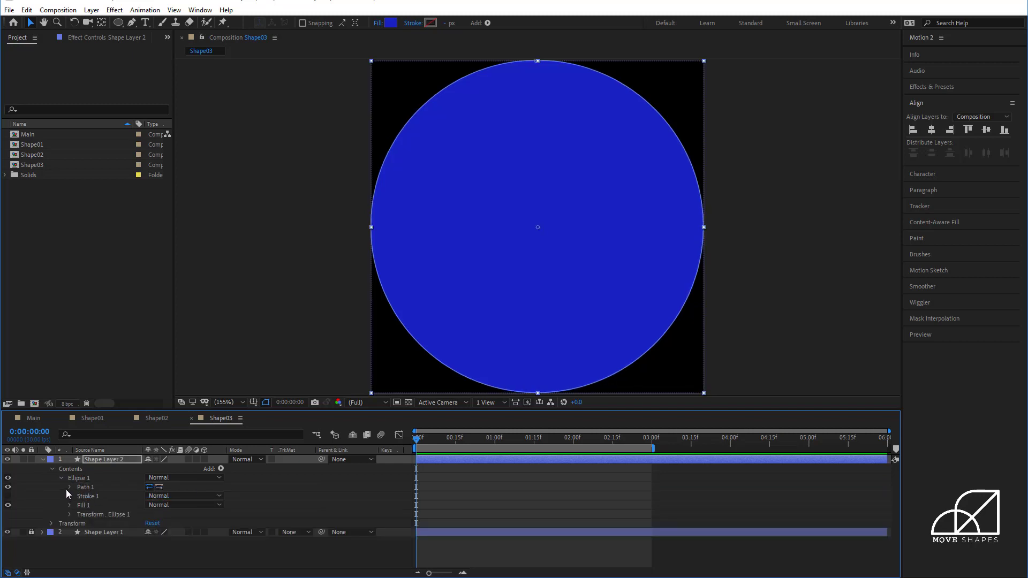
Delete the lowest anchor point of the dark blue circle's path.
left_click(69, 487)
left_click(92, 495)
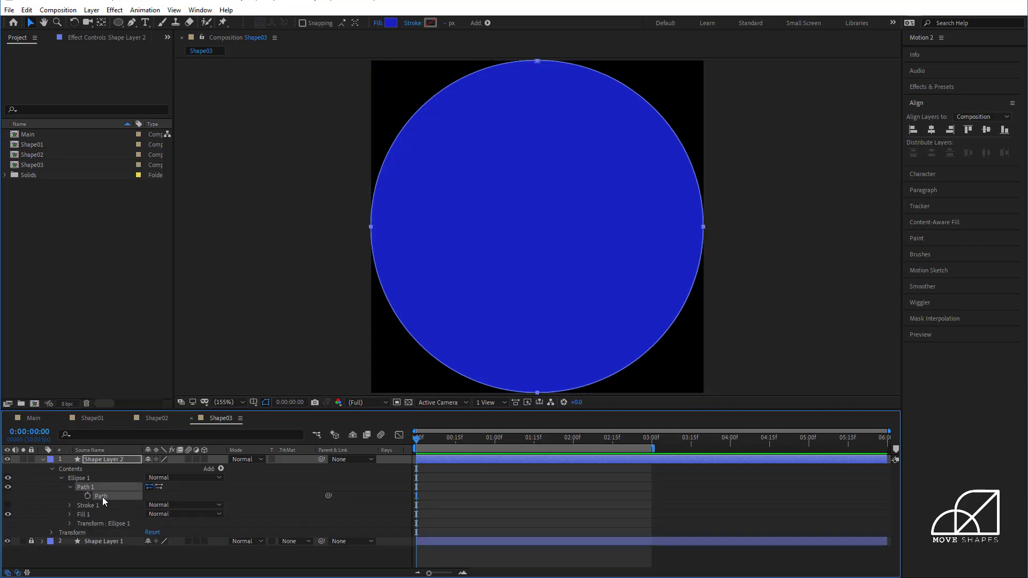
left_click_drag(391, 364, 611, 403)
key("shift+Up")
key("shift+Up")
key("shift+Up")
key("shift+Up")
key("shift+Up")
key("shift+Up")
key("shift+Up")
key("shift+Up")
key("shift+Up")
key("shift+Up")
key("shift+Up")
key("shift+Up")
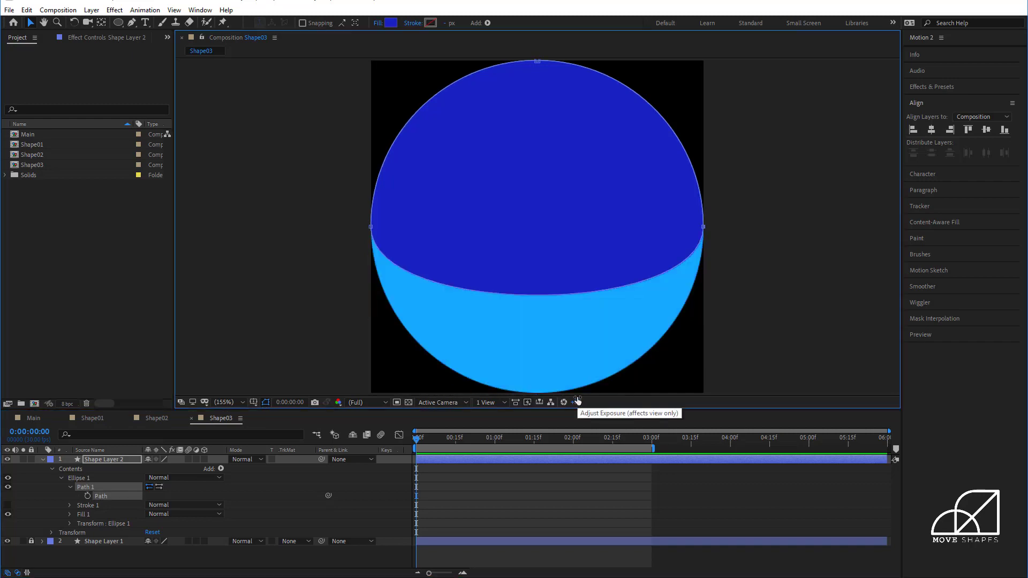
Collapse the lower Bezier handle of the dark blue shape's left anchor point straight up onto the anchor.
left_click_drag(340, 211, 415, 256)
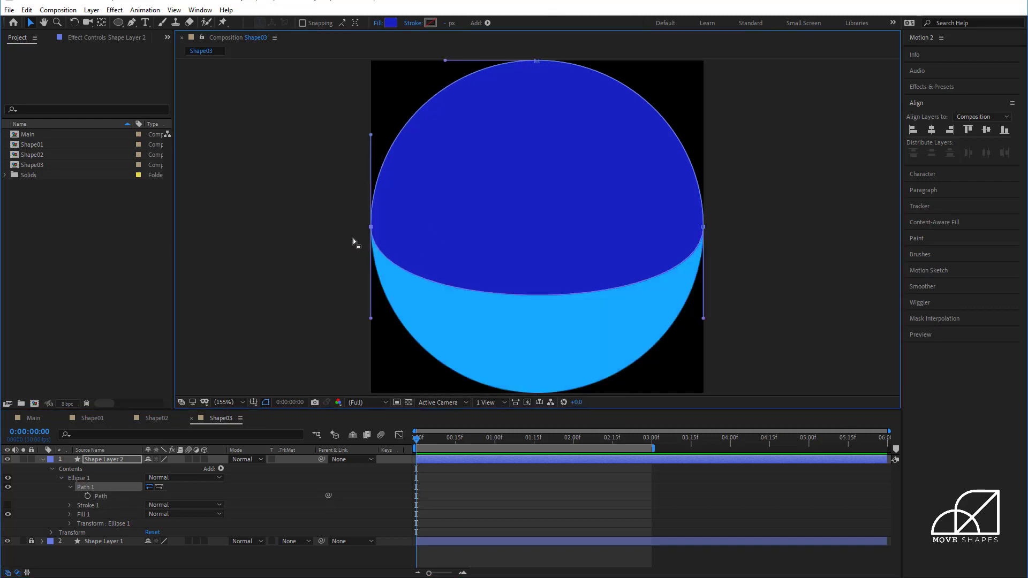
key("period")
key("h")
left_click_drag(352, 239, 532, 221)
key("period")
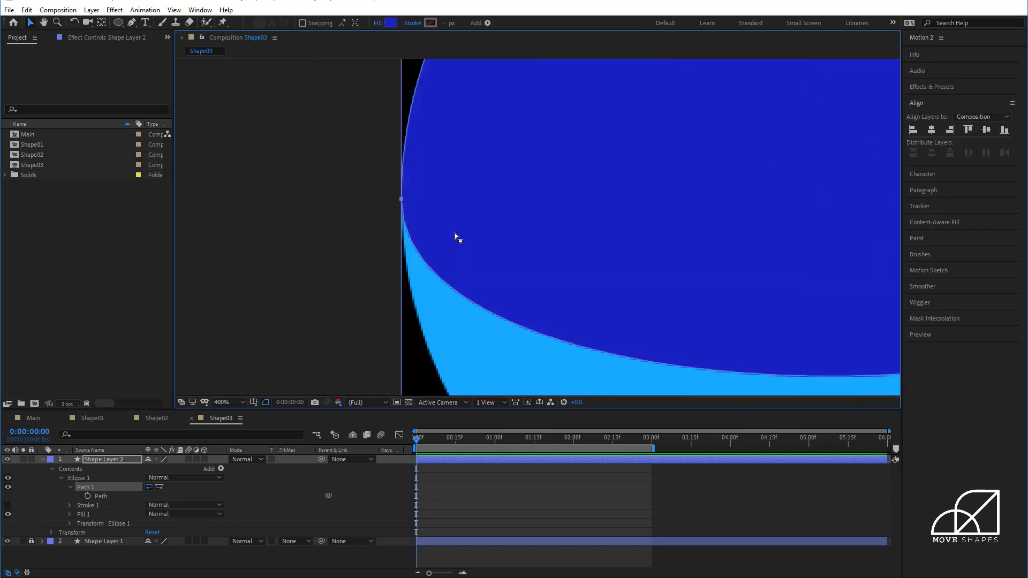
left_click_drag(455, 233, 494, 196)
key("v")
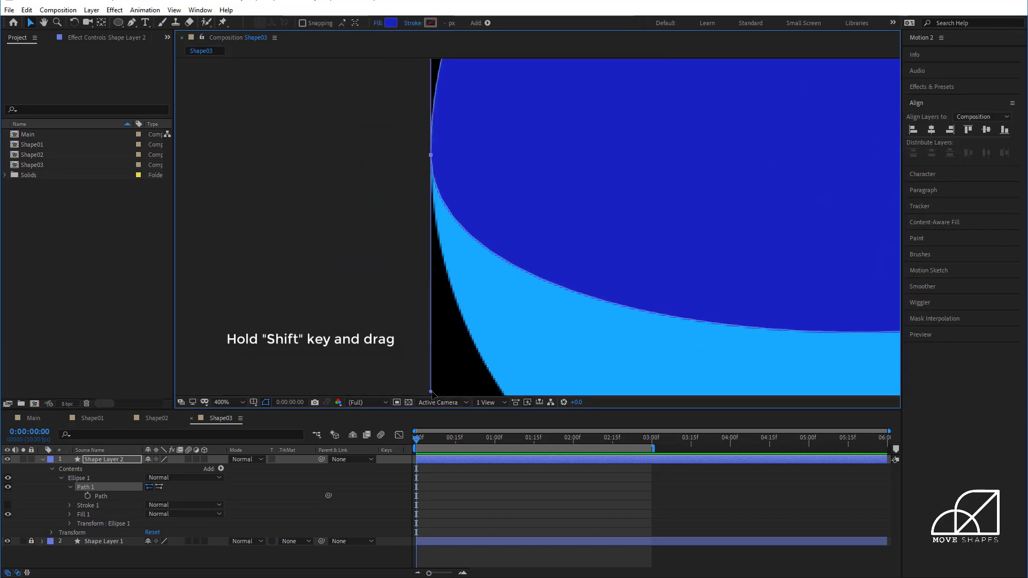
left_click_drag(432, 392, 432, 157)
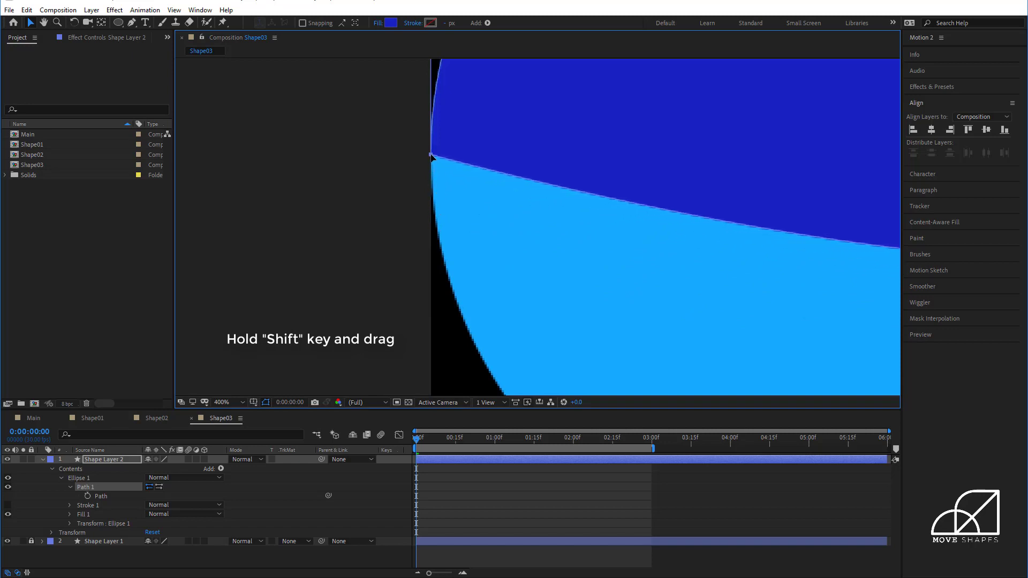
Collapse the right anchor point's lower handle onto its anchor so the dark blue shape becomes a flat-bottomed half circle.
key("h")
mouse_move(688, 278)
left_mouse_down()
mouse_move(636, 232)
mouse_move(351, 218)
mouse_move(271, 234)
left_mouse_up()
key("v")
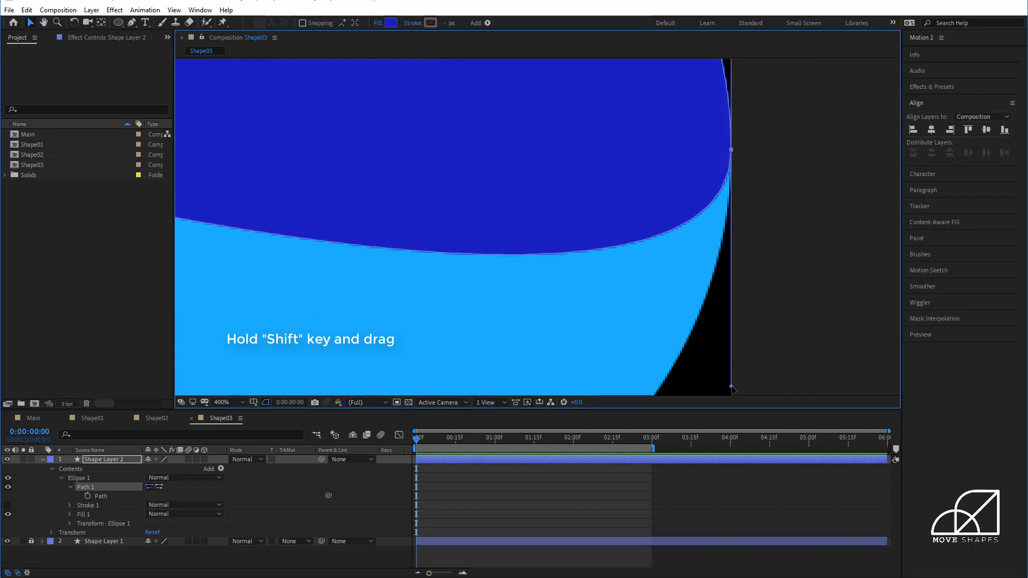
left_click_drag(731, 387, 732, 151)
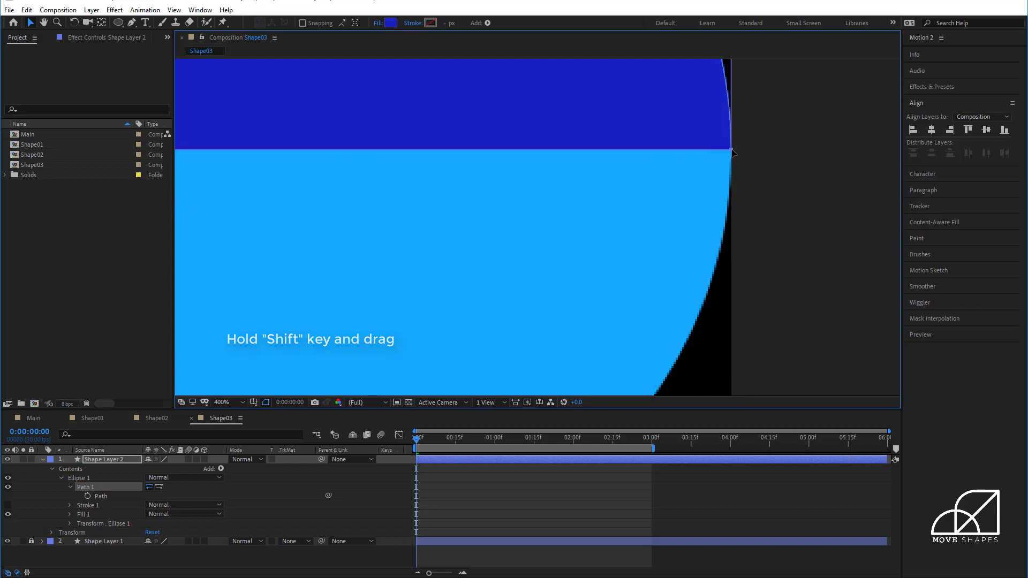
key("slash")
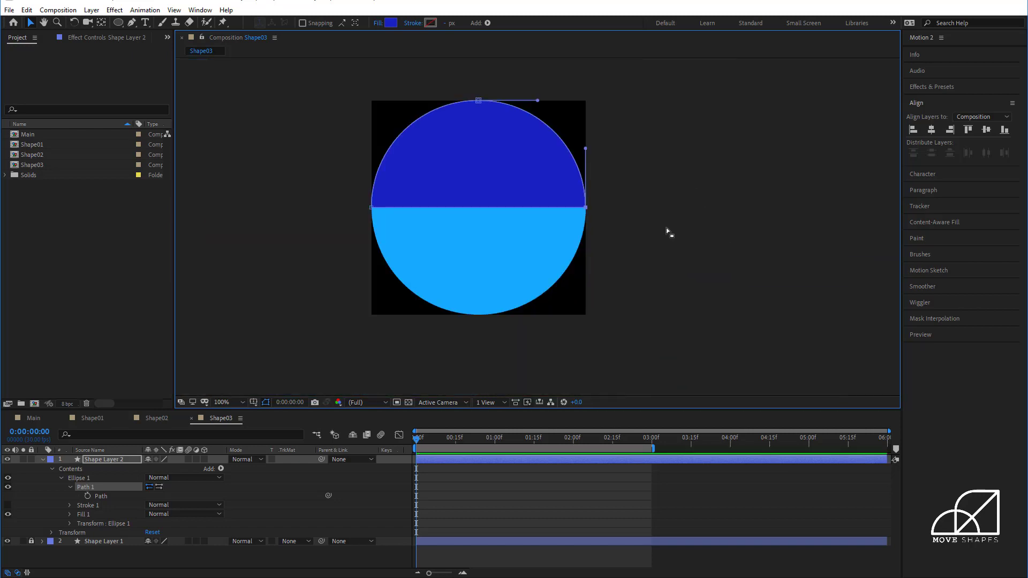
left_click(746, 265)
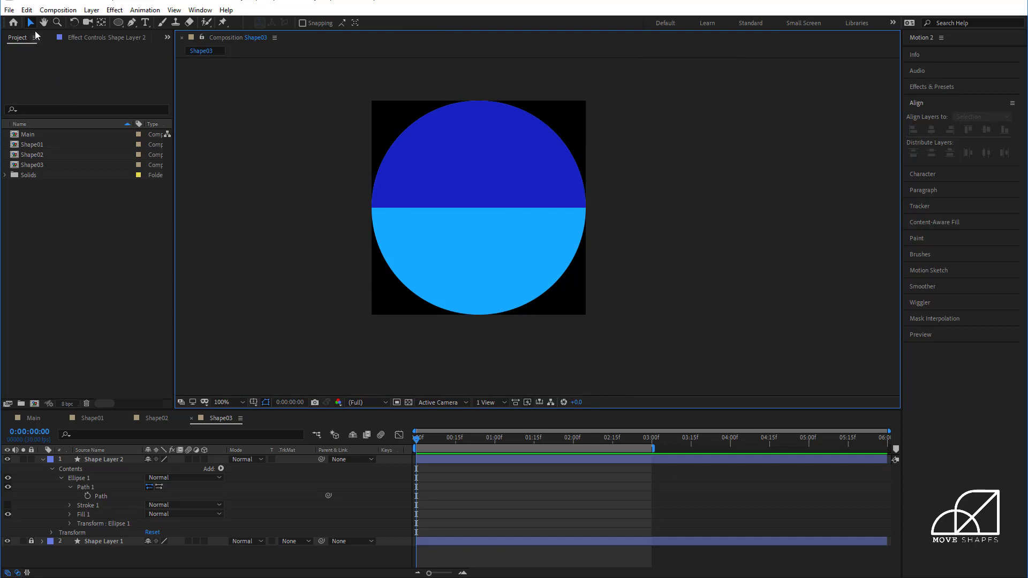
left_click(42, 460)
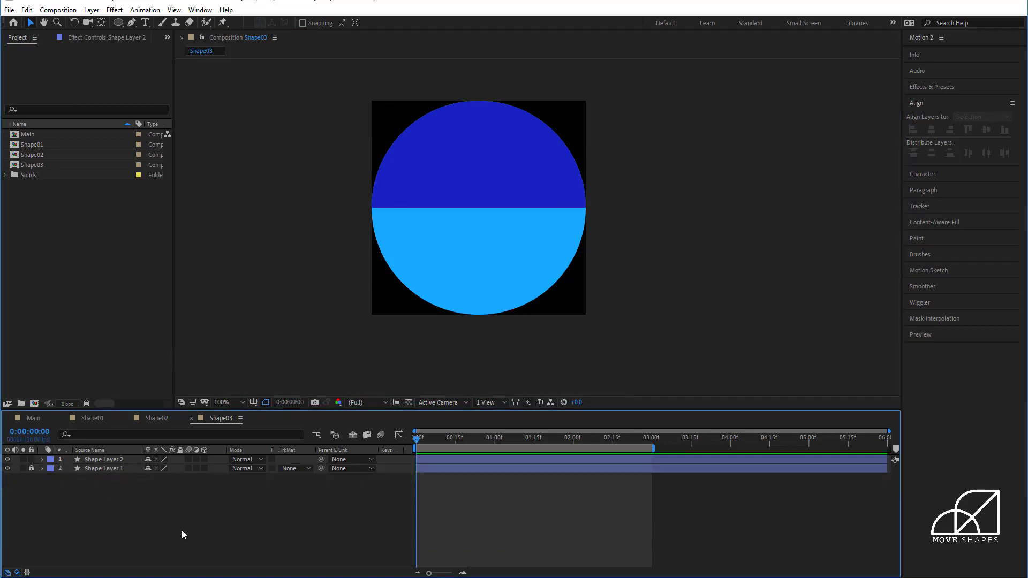
Unlock Shape Layer 1 and set the horizontal position of both shape layers to 0.
left_click(101, 460)
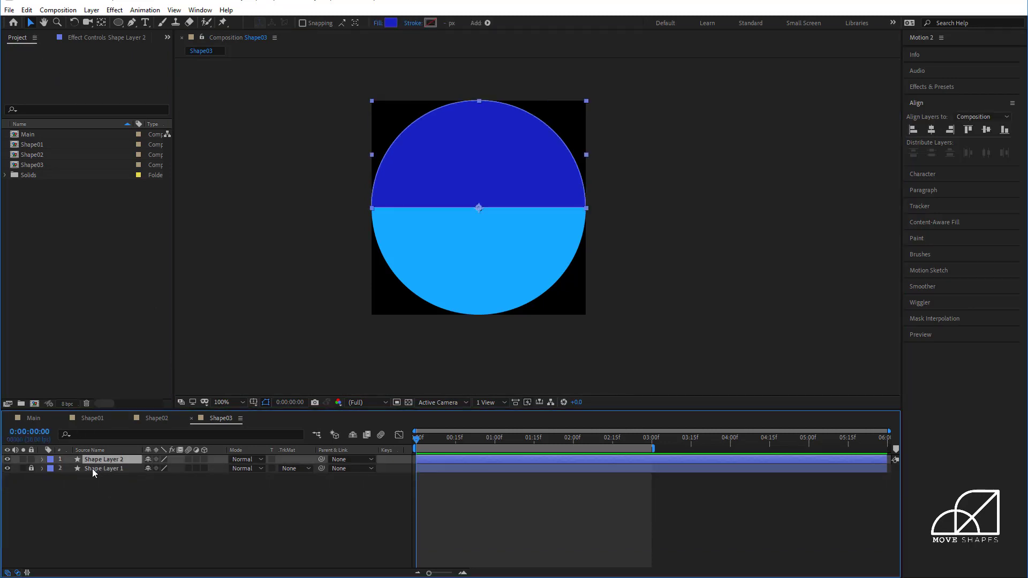
left_click(31, 469)
left_click(100, 459)
left_click(99, 468, "shift")
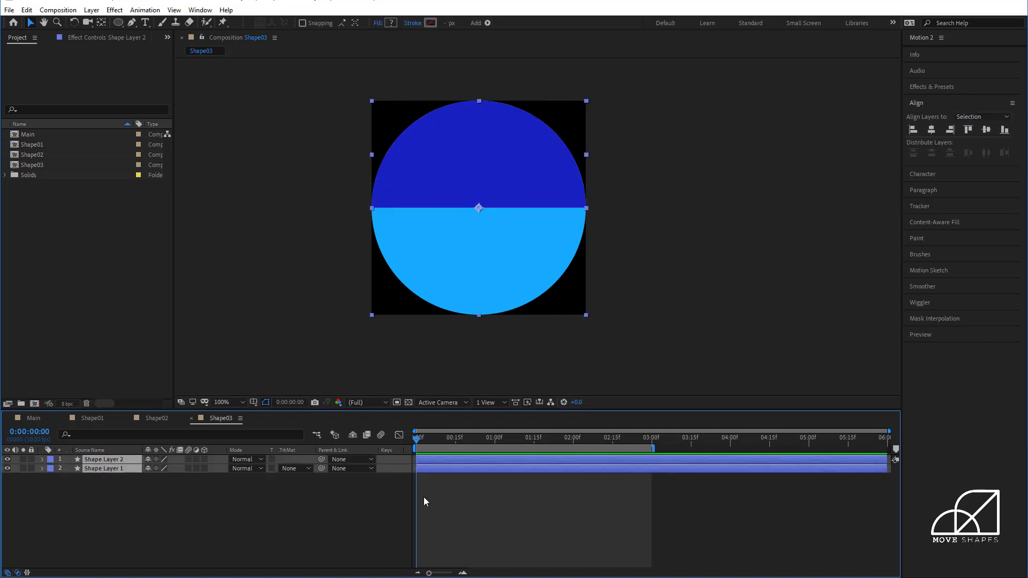
key("p")
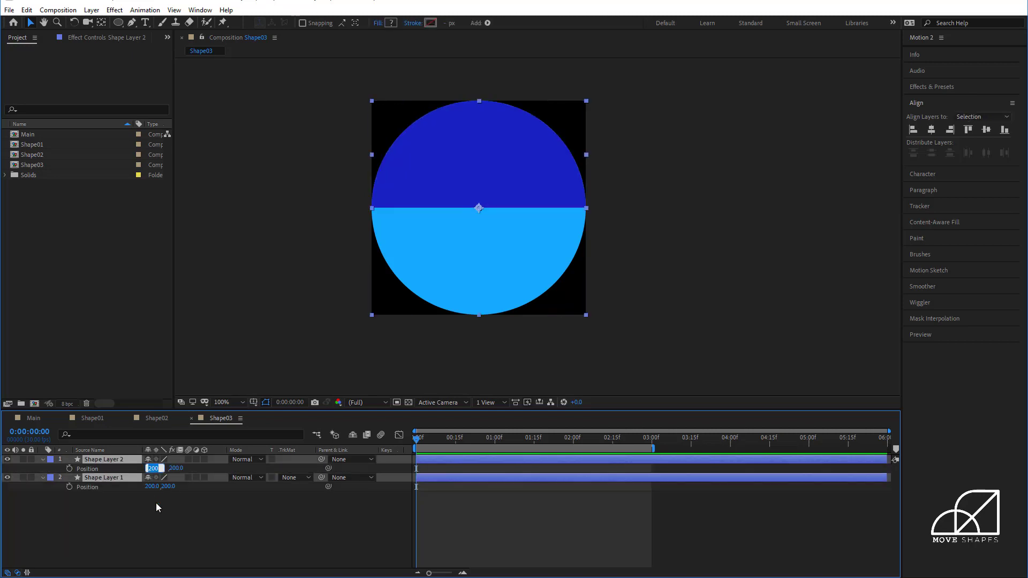
type("0")
key("Return")
left_click(470, 526)
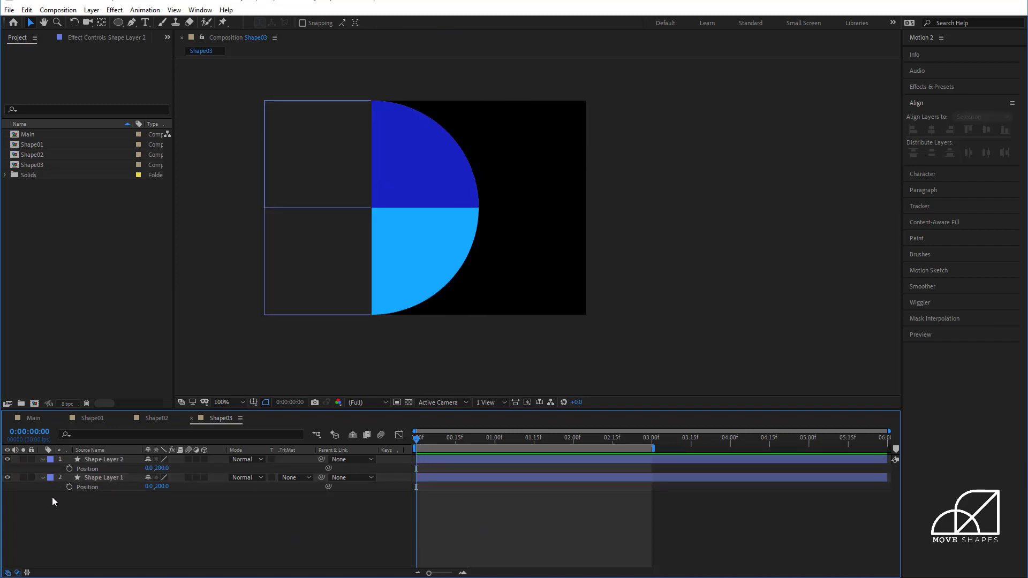
Lock Shape Layer 1 again and toggle Shape Layer 2's visibility off and on to check which half it is.
left_click(31, 478)
left_click(88, 461)
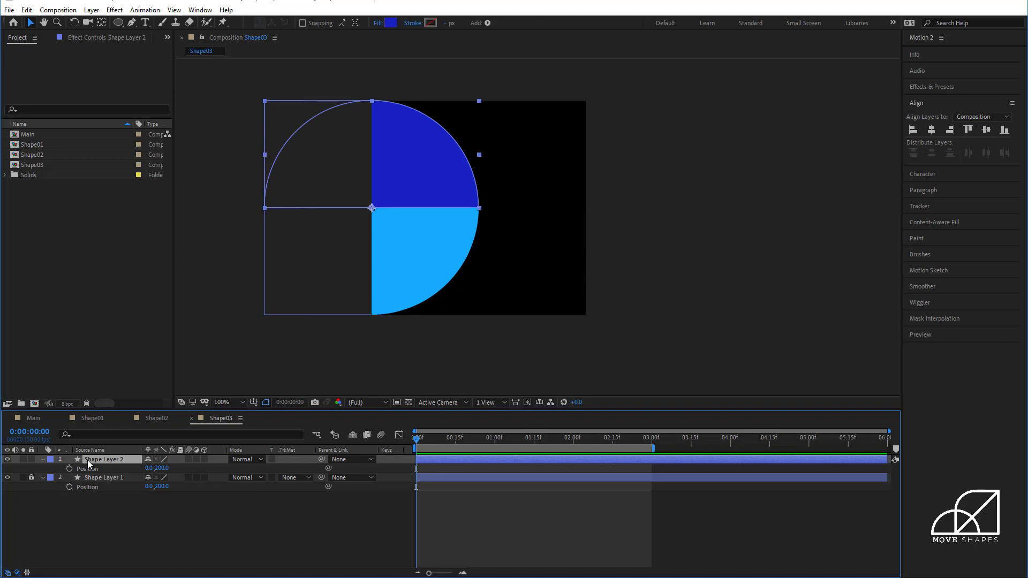
left_click(8, 460)
left_click(8, 459)
left_click(71, 502)
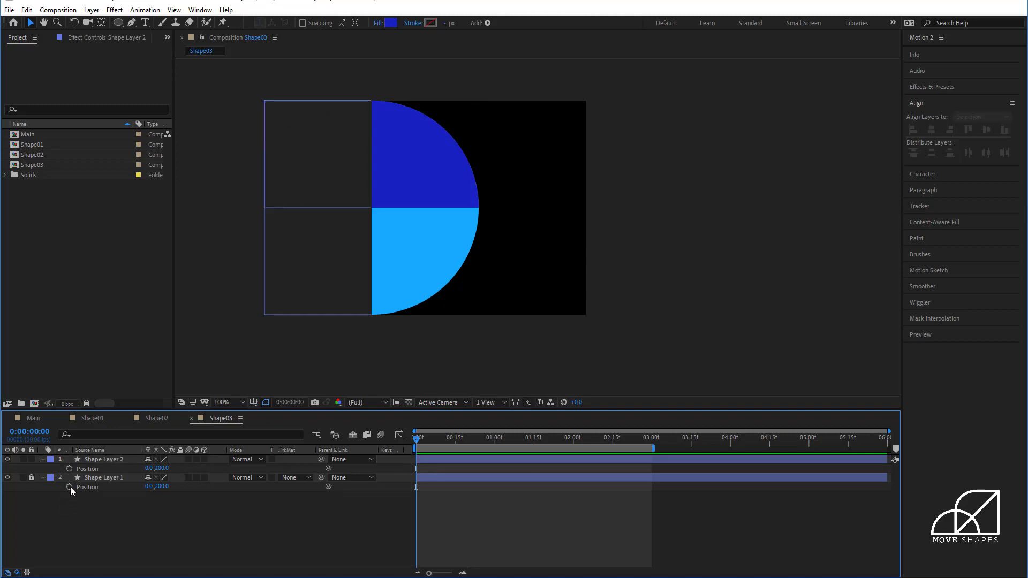
Create starting Position and Rotation keyframes for Shape Layer 2 at 0:00 and show both properties.
left_click(99, 459)
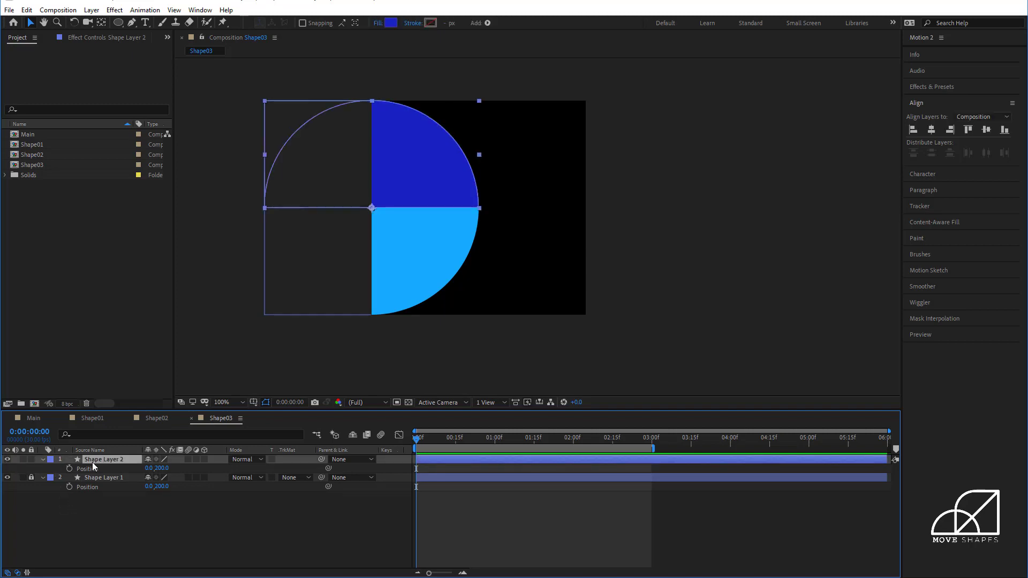
left_click(69, 469)
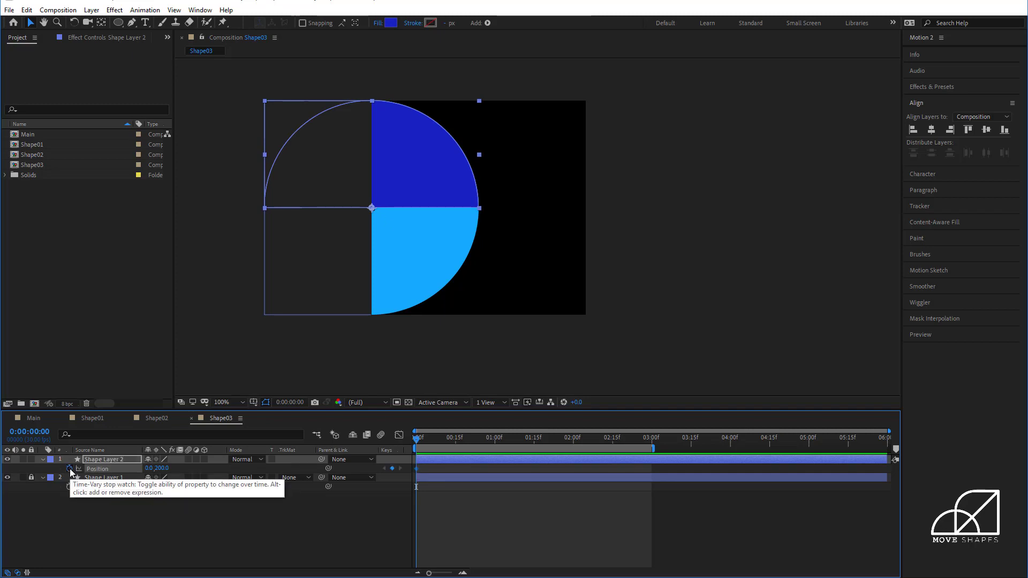
left_click(94, 460)
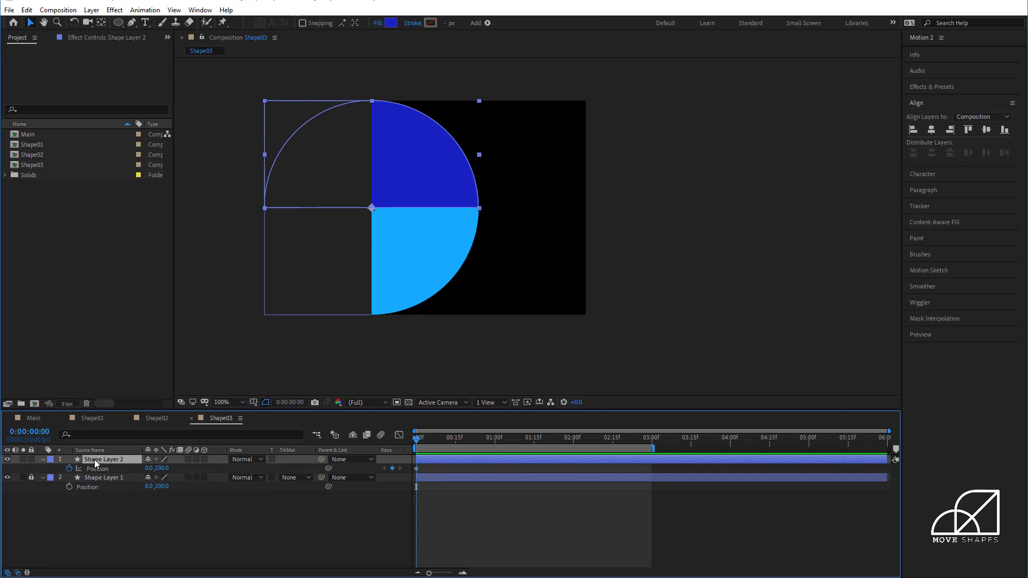
key("p")
key("r")
left_click(70, 469)
key("shift+p")
left_click(445, 510)
Set Shape Layer 2's rotation to -180° at 1:00 and preview the turn.
left_click_drag(421, 439, 498, 448)
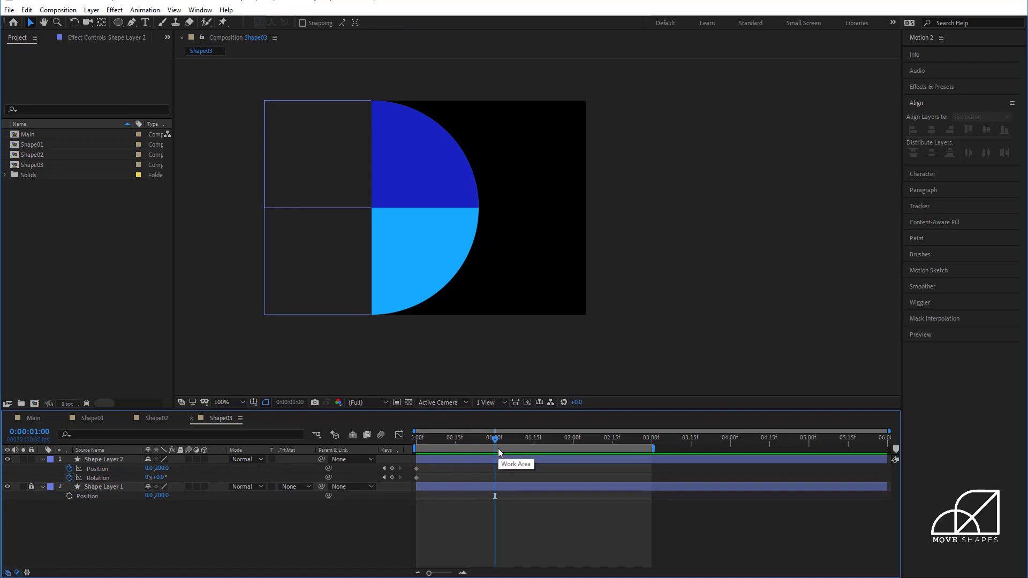
left_click_drag(162, 483, 68, 480)
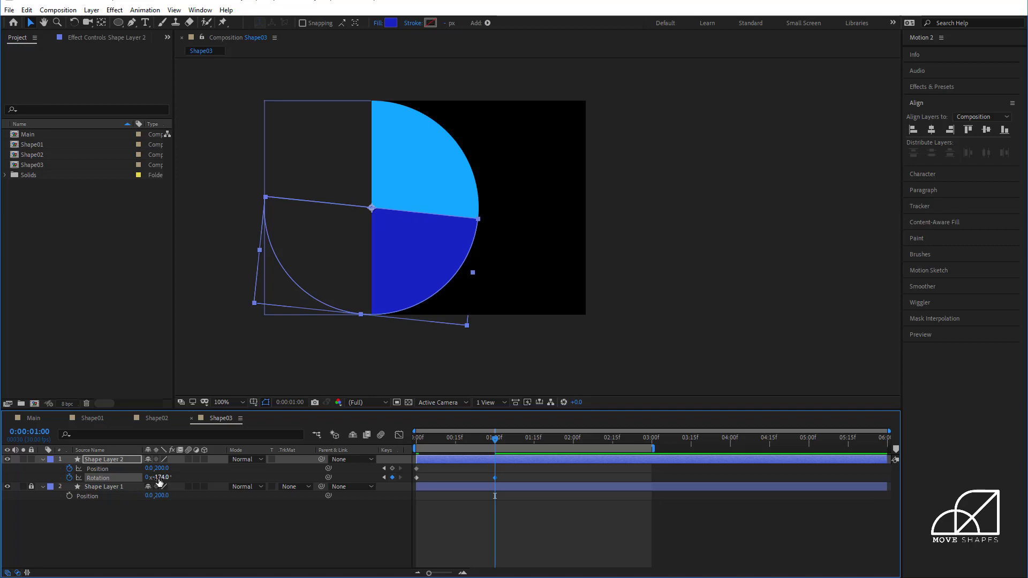
left_click_drag(159, 482, 161, 484)
left_click(164, 484)
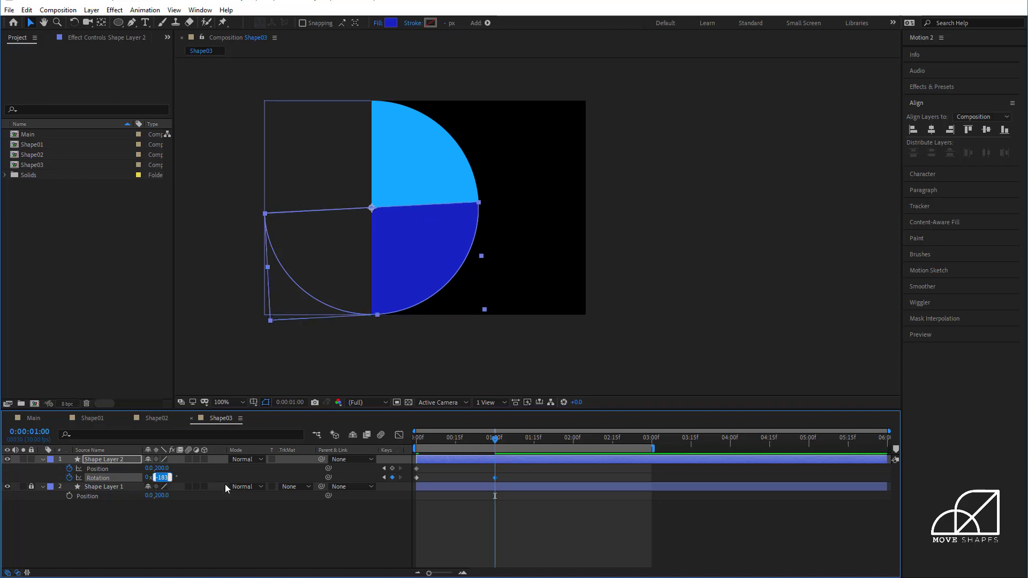
type("-180")
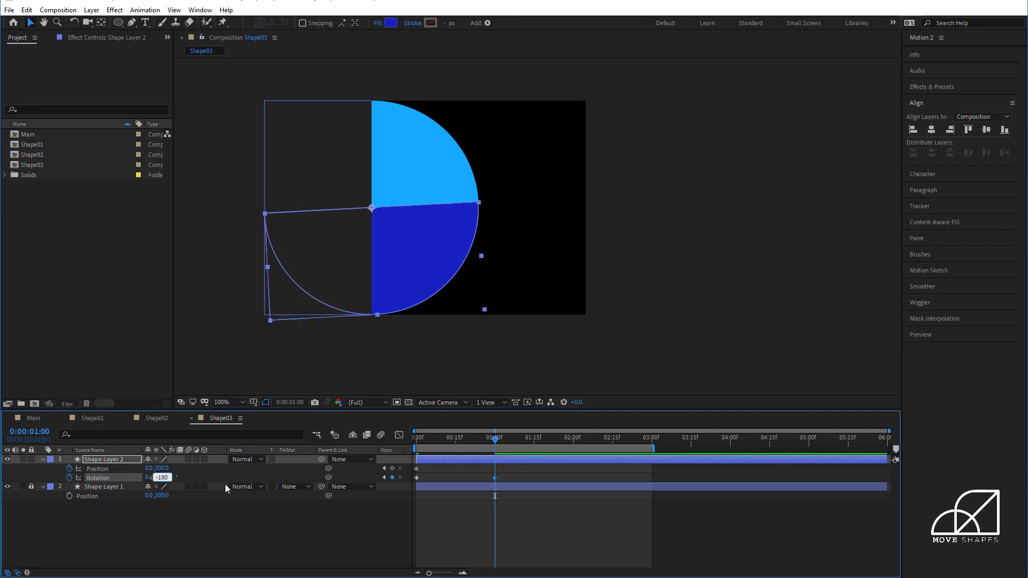
key("Return")
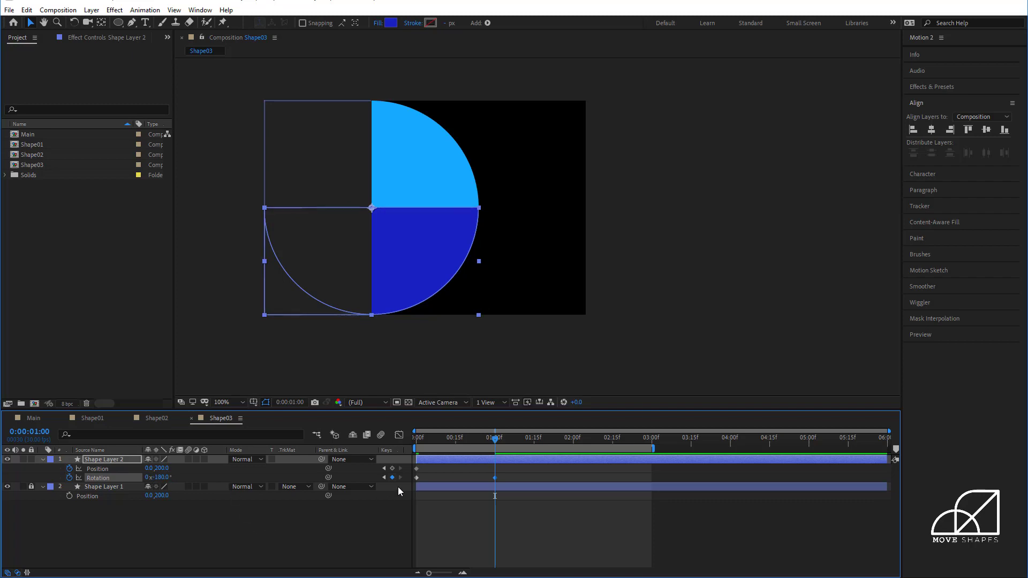
key("space")
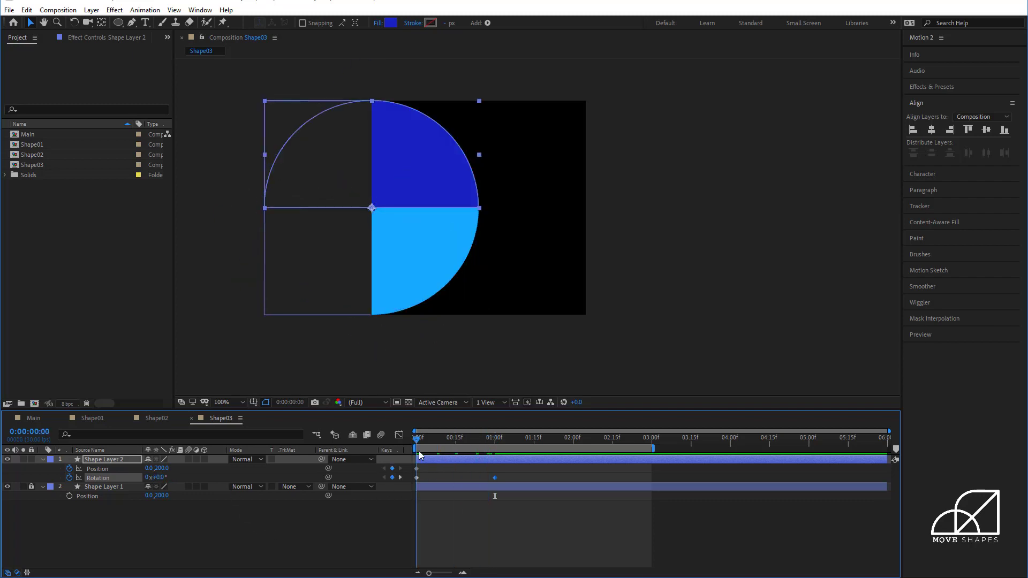
key("space")
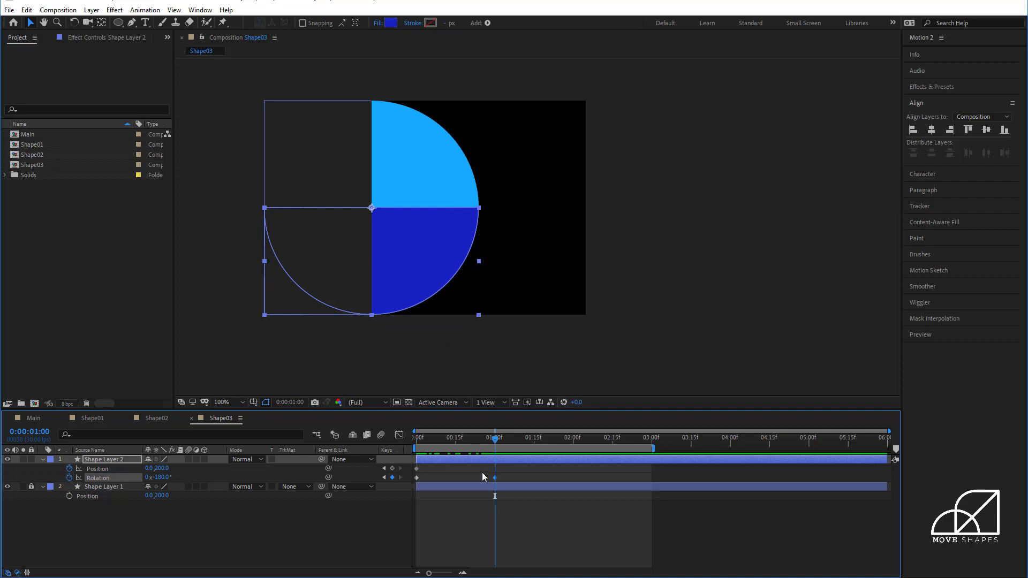
Move Shape Layer 2's Position keyframe and its second Rotation keyframe to 0:15.
left_click(439, 468)
left_click_drag(416, 468, 572, 449)
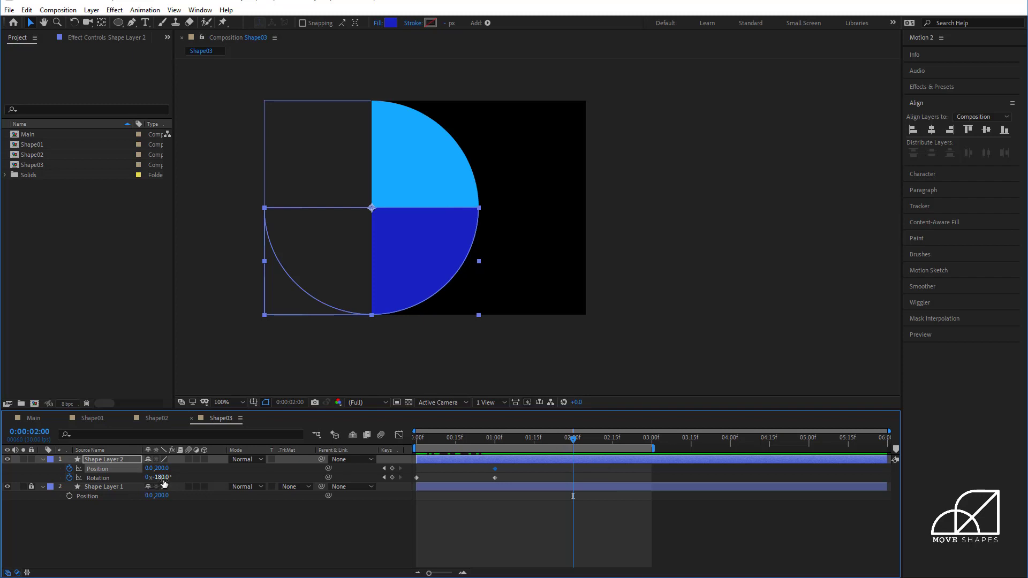
left_click_drag(451, 442, 455, 481)
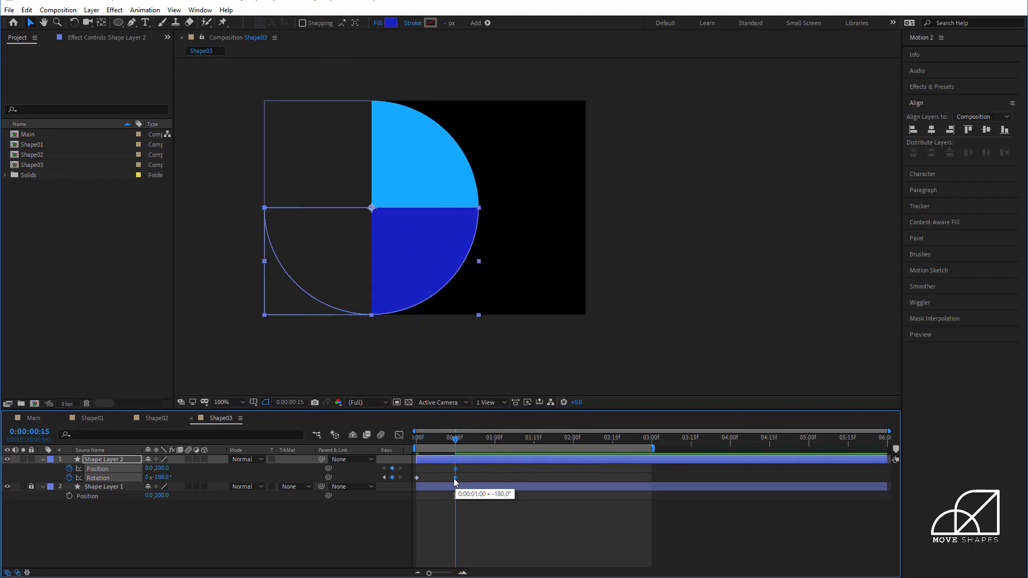
left_click(466, 472)
Set Shape Layer 2's horizontal position to 400 at 1:00 and check the slide across the tile.
left_click_drag(456, 444, 494, 446)
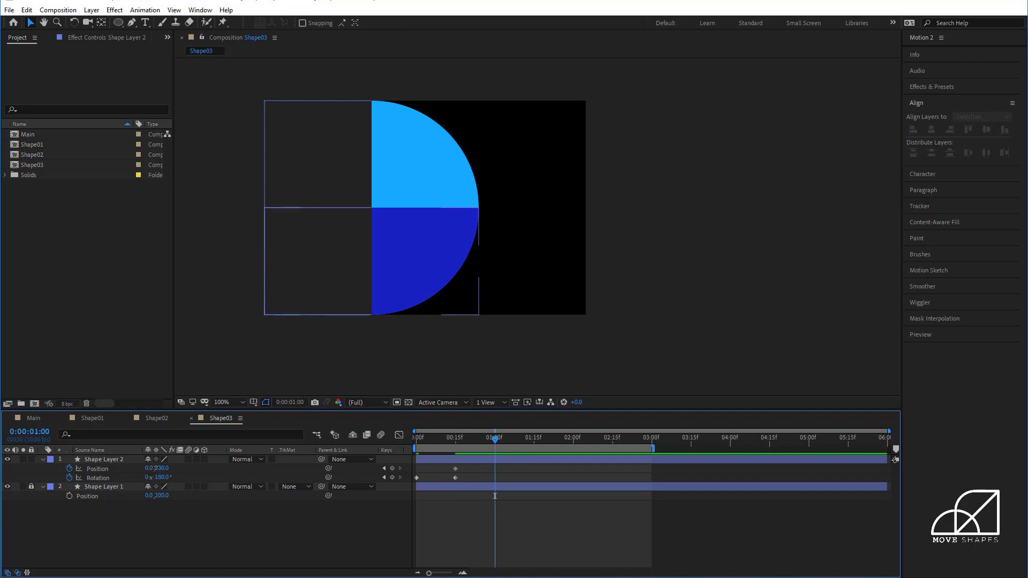
left_click_drag(153, 468, 316, 473)
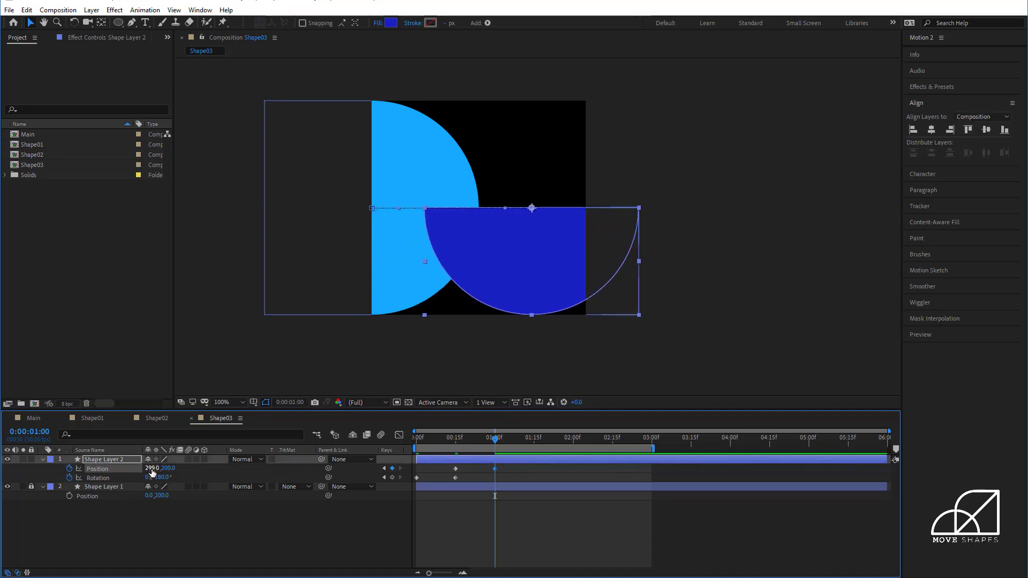
left_click(152, 469)
type("400")
key("Return")
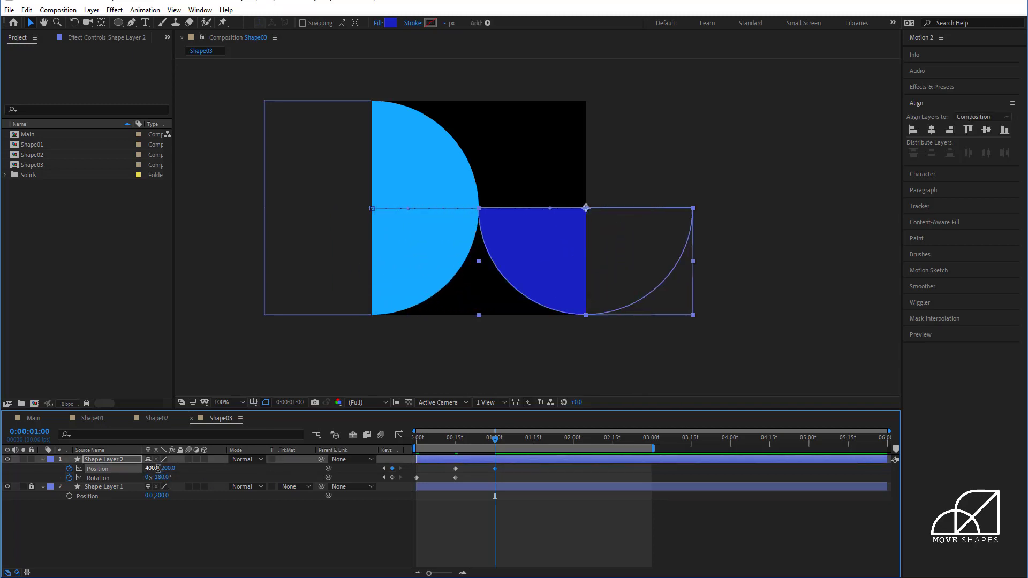
left_click(534, 523)
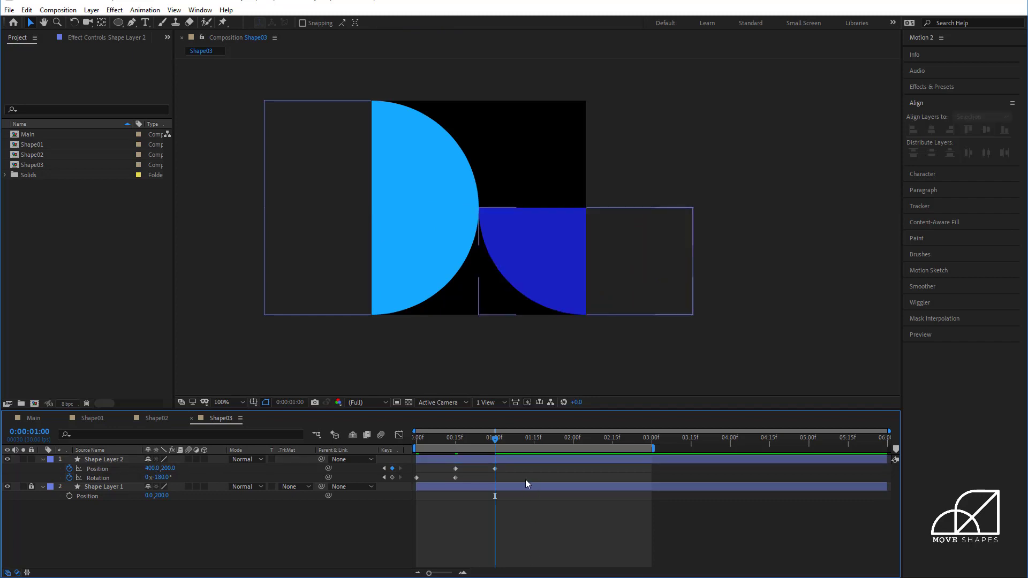
mouse_move(496, 438)
left_mouse_down()
mouse_move(401, 446)
mouse_move(495, 456)
left_mouse_up()
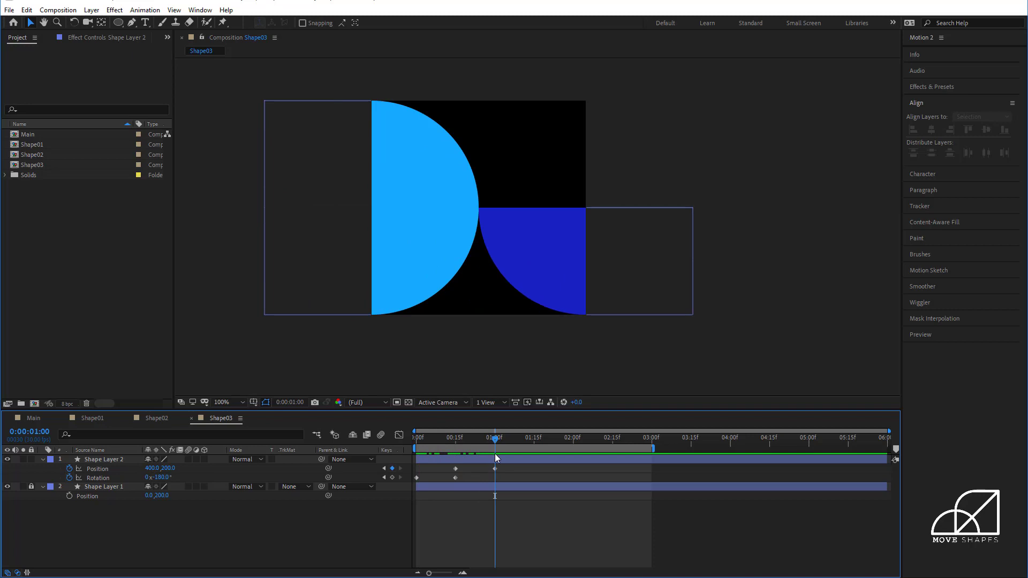
Add a Rotation keyframe to Shape Layer 2 at 1:00 that keeps its current angle, and play the animation from the start.
left_click(495, 458)
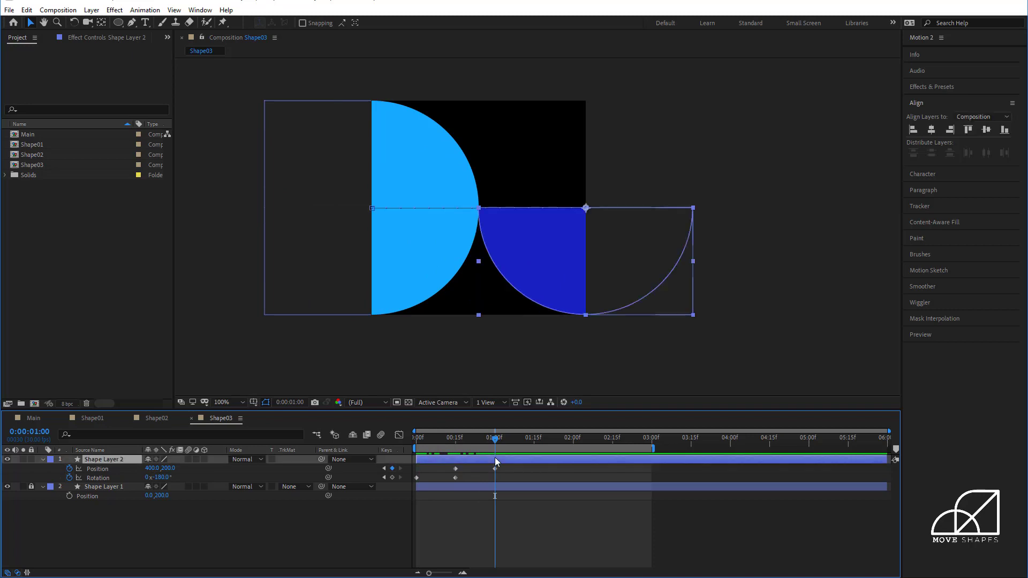
left_click(392, 477)
left_click_drag(501, 439, 534, 446)
left_click(540, 460)
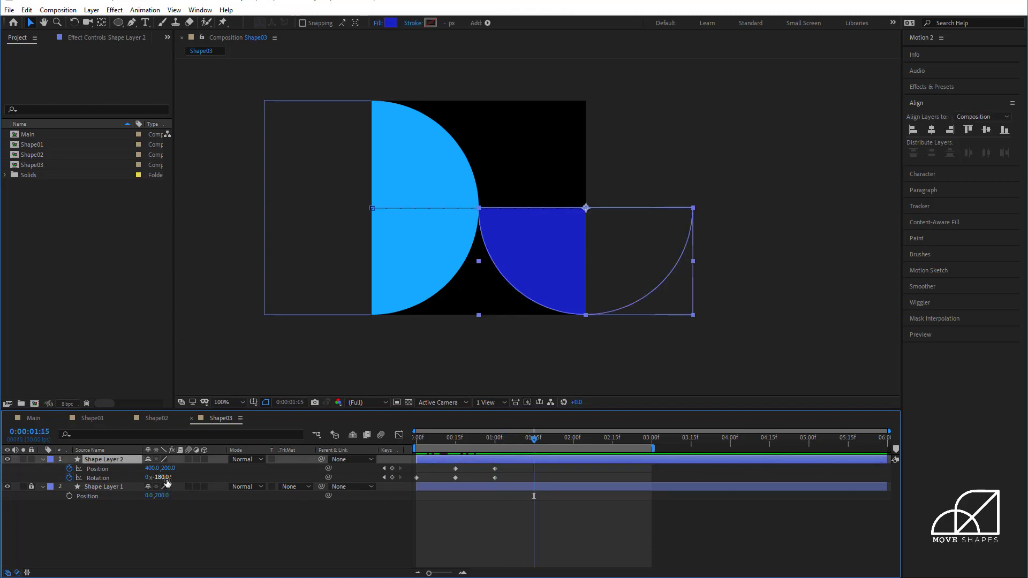
left_click(416, 442)
key("space")
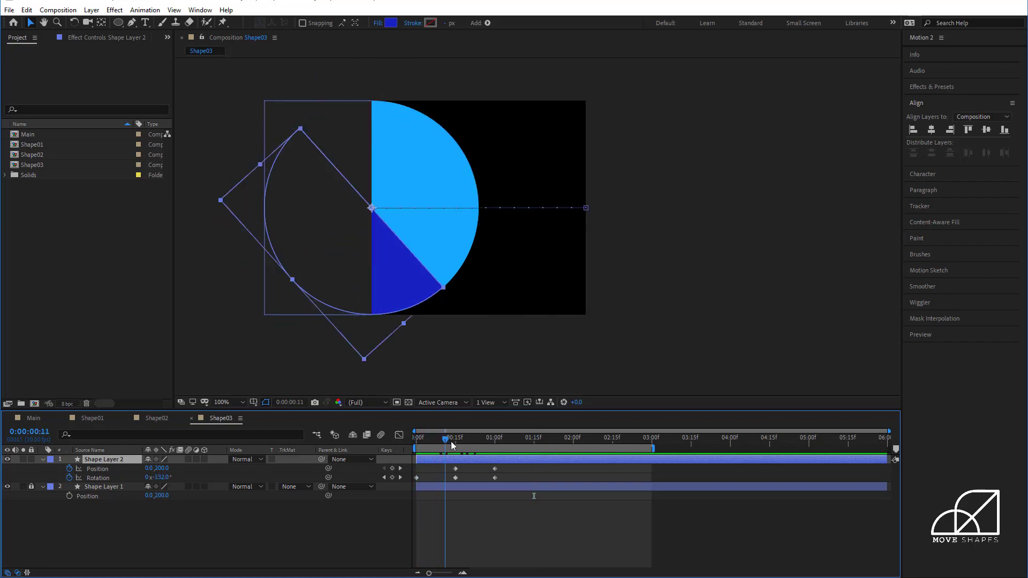
Set Shape Layer 2's rotation to one full negative turn (-1x+0.0°) at 1:15.
left_click_drag(485, 446, 533, 459)
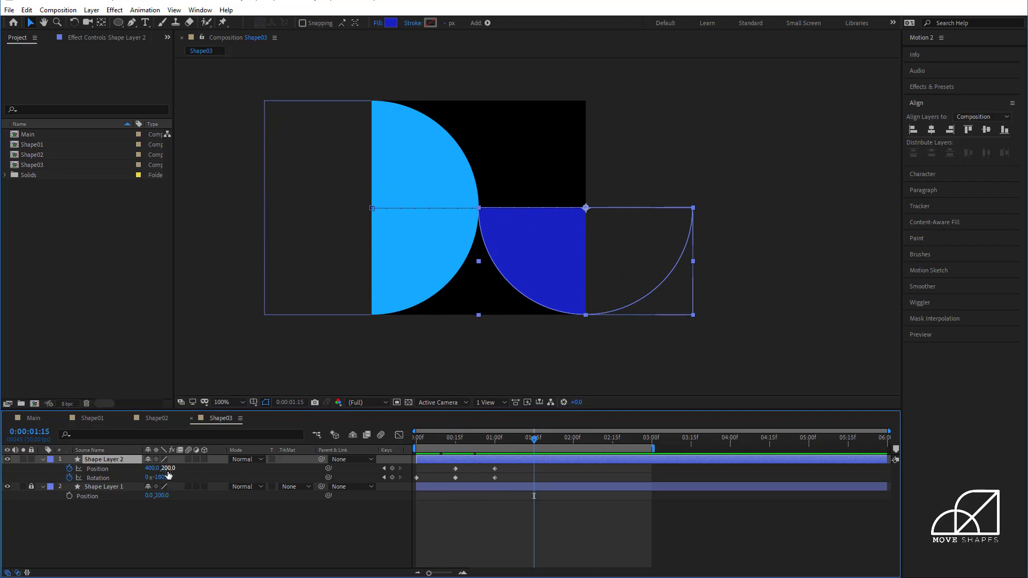
left_click_drag(160, 478, 86, 496)
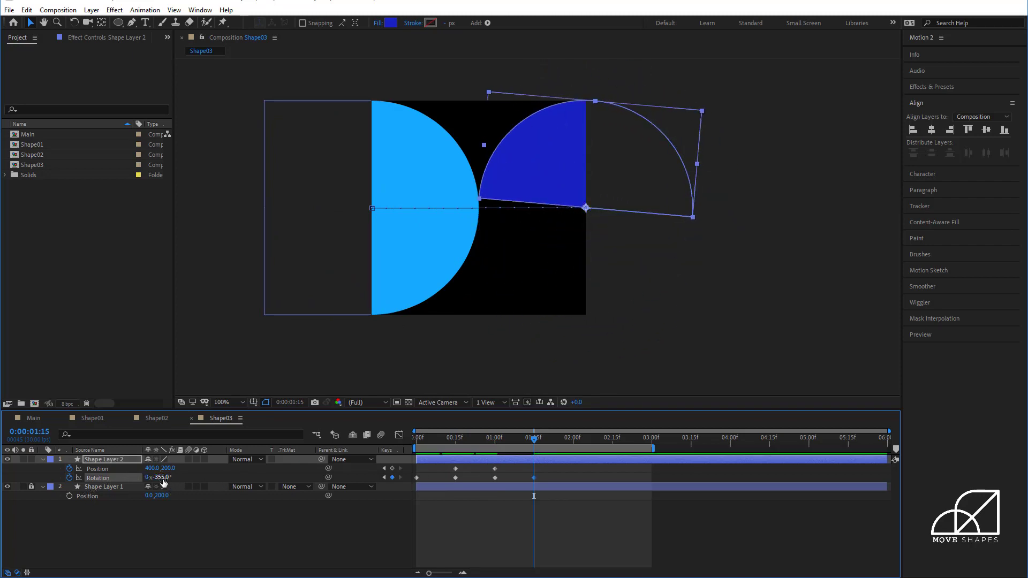
left_click_drag(160, 477, 167, 477)
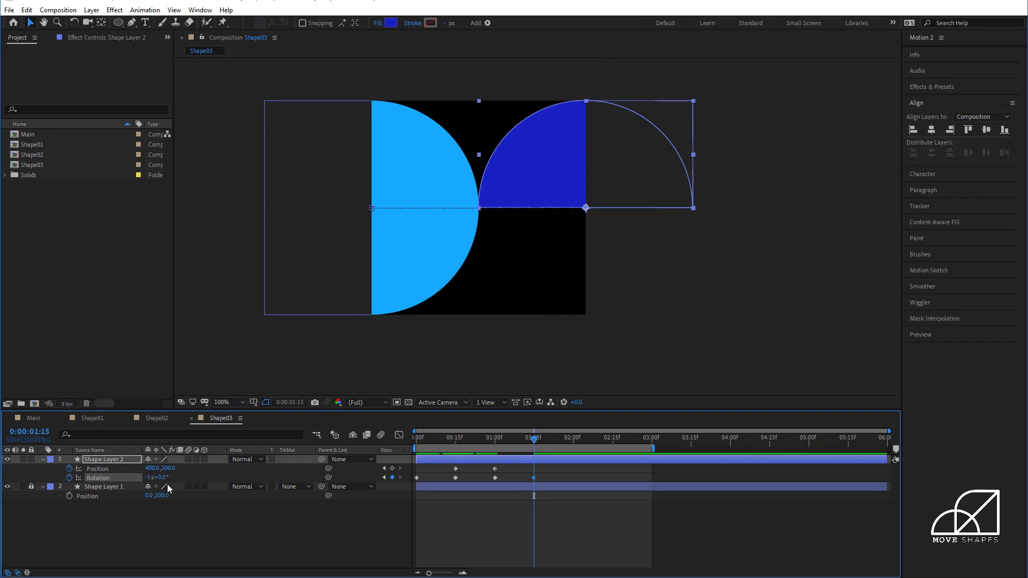
left_click(209, 522)
Add a Position keyframe to Shape Layer 2 at 1:15 that keeps its current position.
left_click_drag(533, 439, 571, 468)
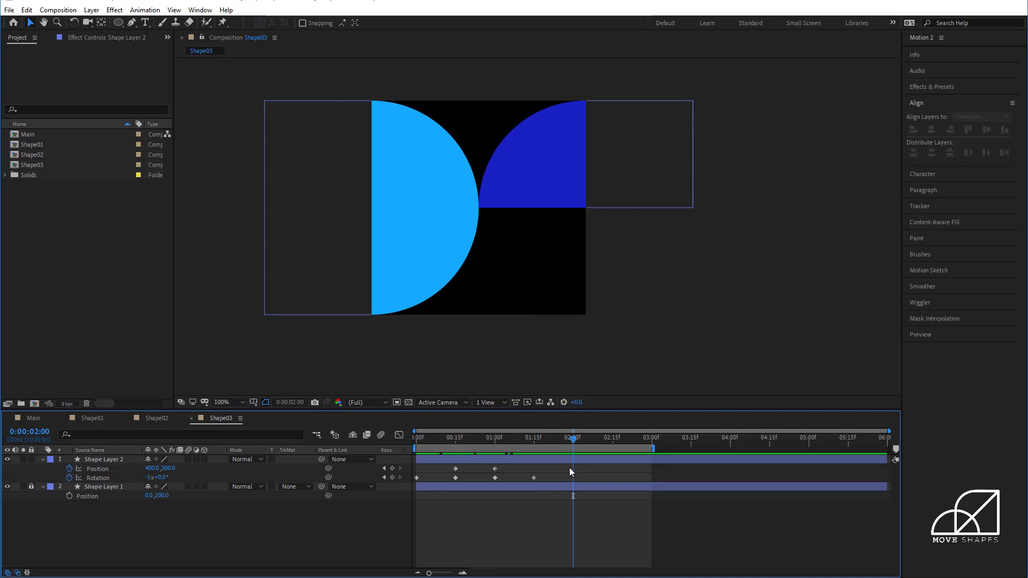
left_click(534, 442)
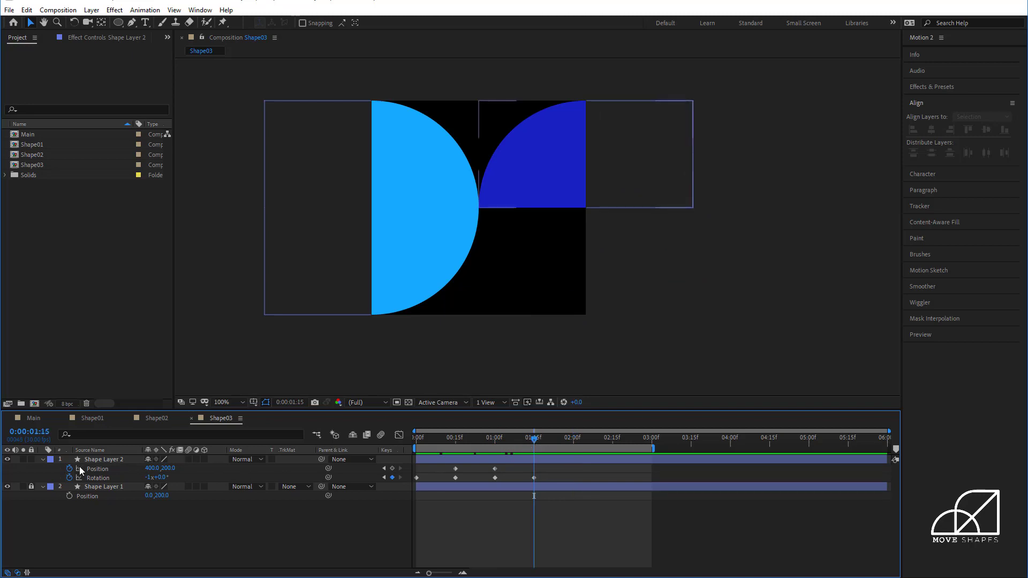
left_click(392, 468)
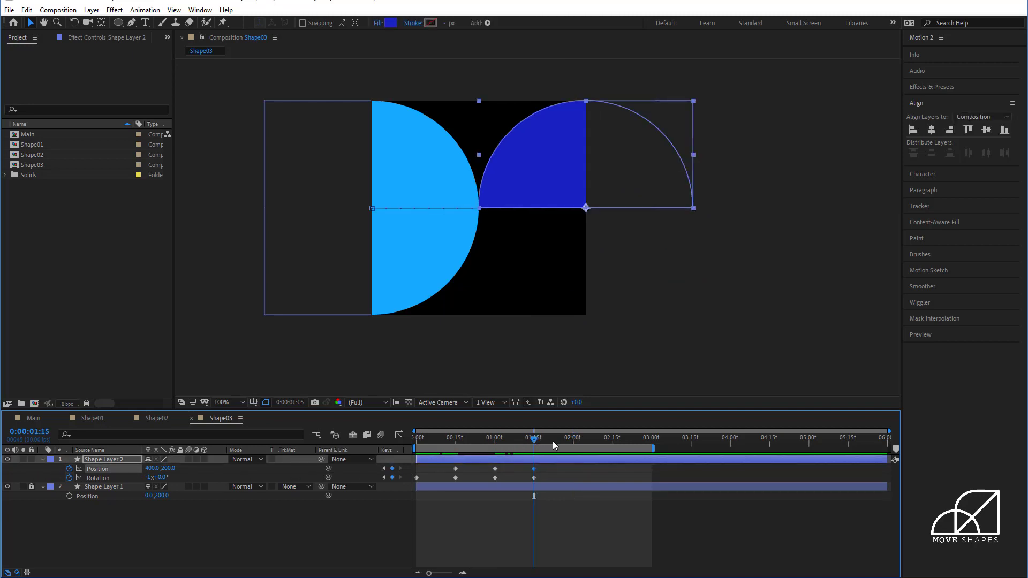
Set Shape Layer 2's horizontal position to 0 at 2:00.
left_click_drag(553, 442, 572, 443)
left_click(568, 465)
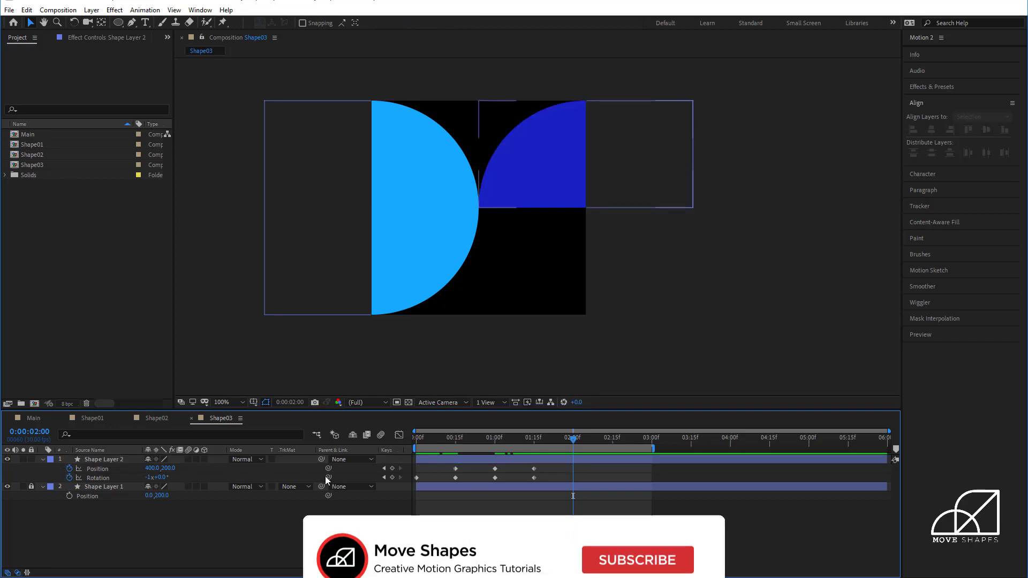
left_click(153, 468)
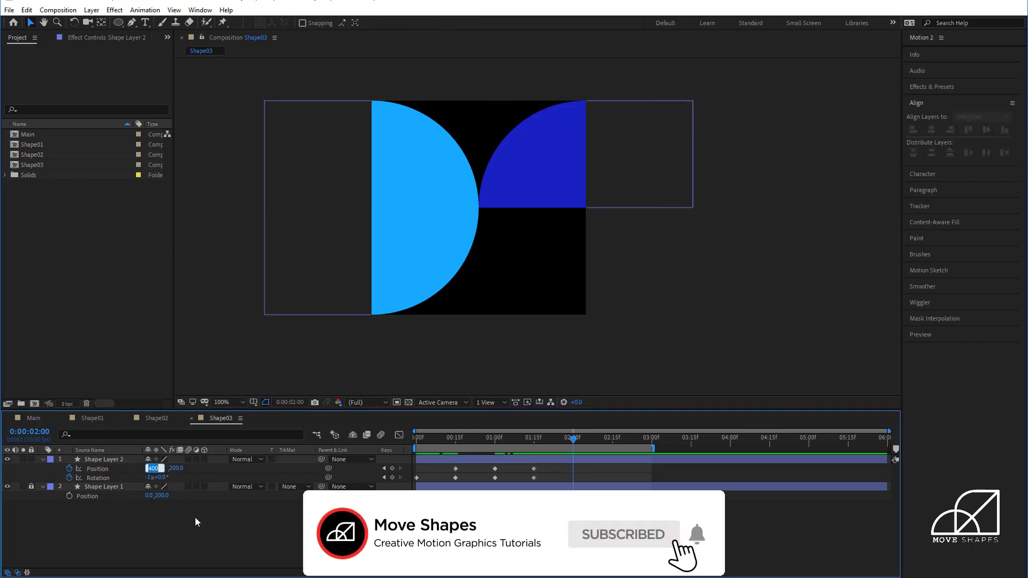
type("0")
key("Return")
left_click(545, 471)
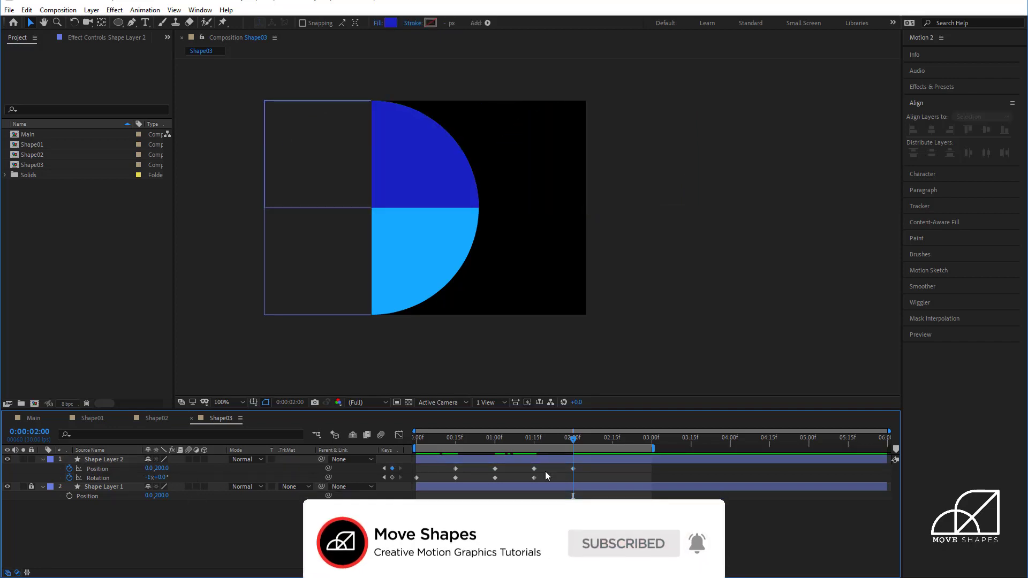
Apply Easy Ease to all of Shape Layer 2's Position and Rotation keyframes.
left_click_drag(418, 446, 412, 488)
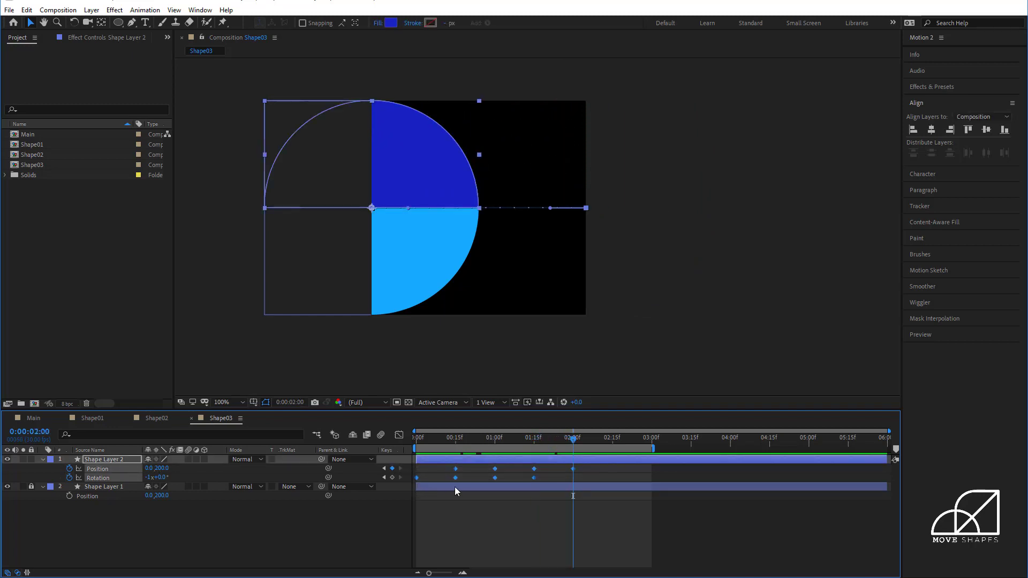
right_click(456, 477)
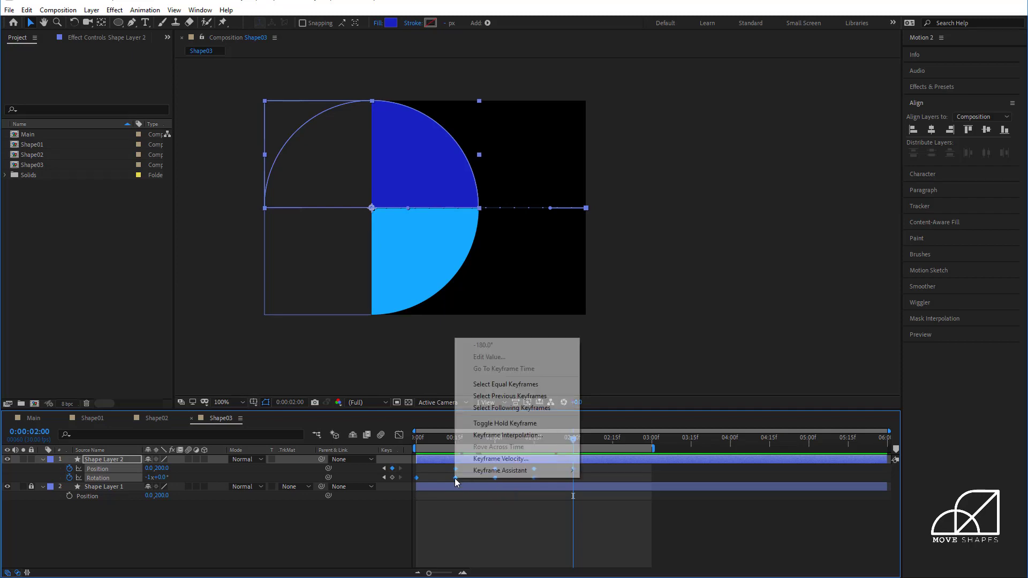
mouse_move(480, 473)
left_click(648, 506)
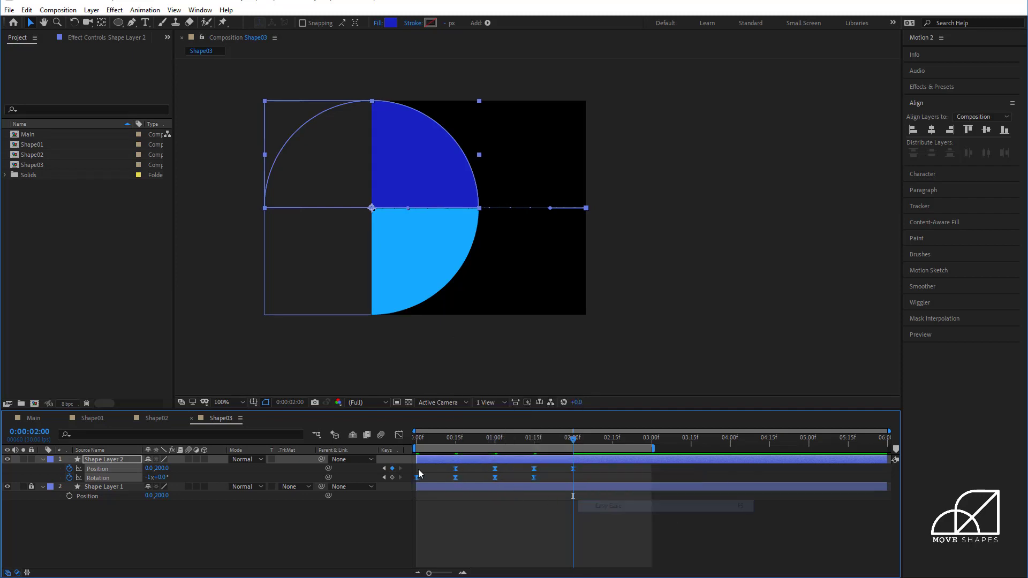
Sharpen the speed curves of Shape Layer 2's keyframes in the Graph Editor into steep peaks, and play the animation.
left_click(403, 436)
left_click_drag(586, 512, 439, 521)
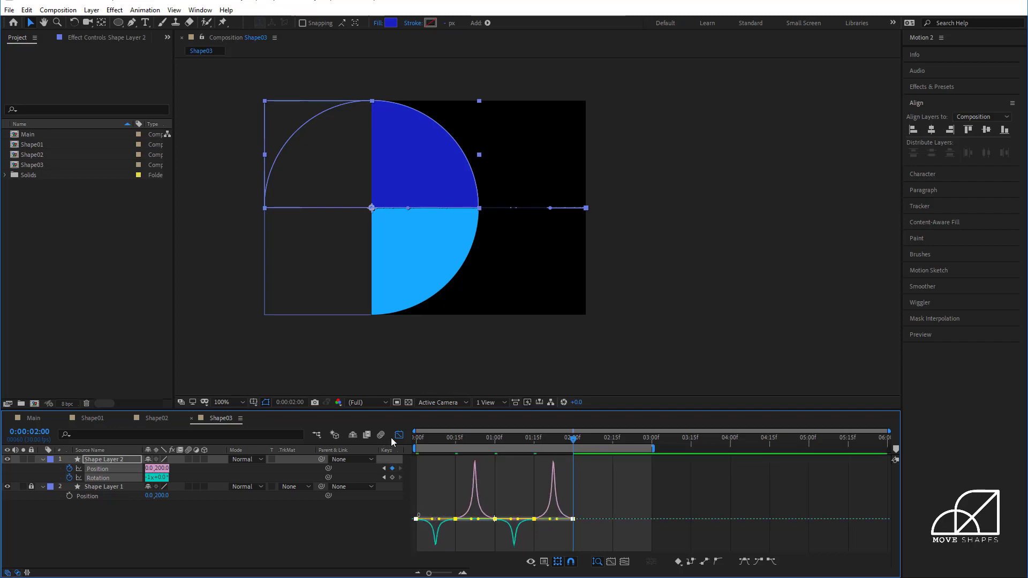
key("shift+F3")
left_click(565, 522)
key("space")
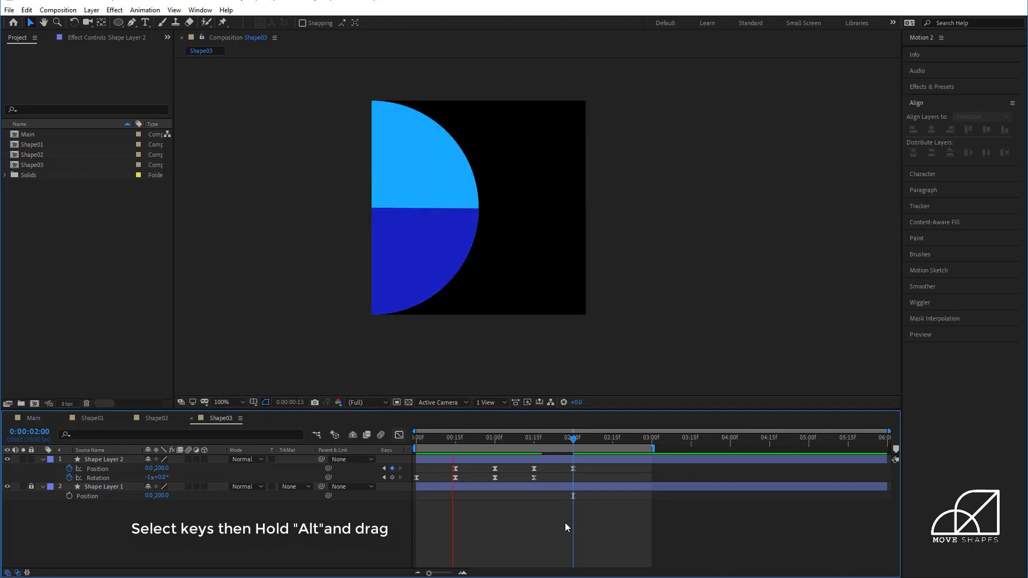
Stretch all of Shape Layer 2's keyframes proportionally so that the last one falls at 3:00.
left_click(565, 439)
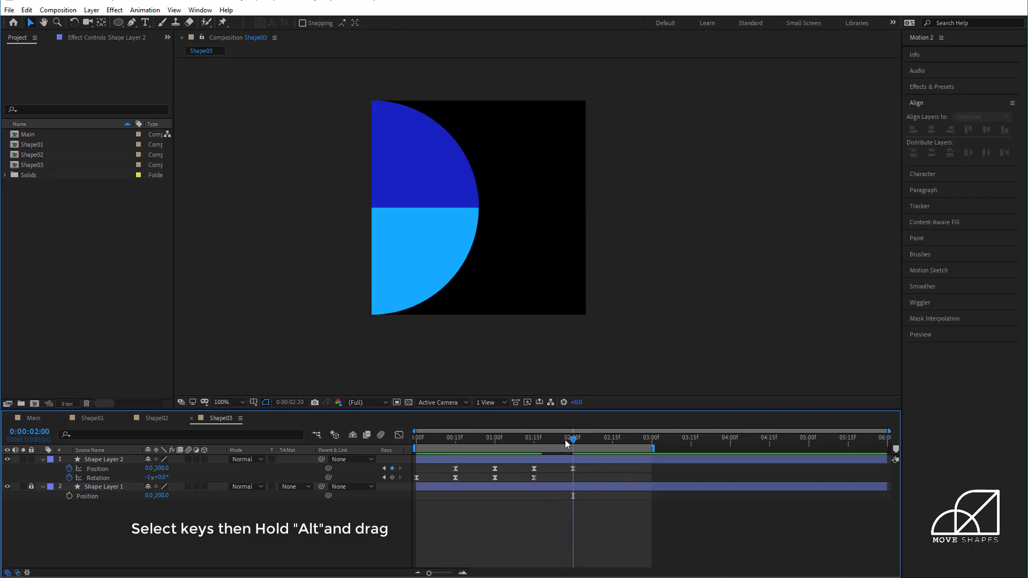
left_click(581, 461)
left_click_drag(581, 465, 412, 481)
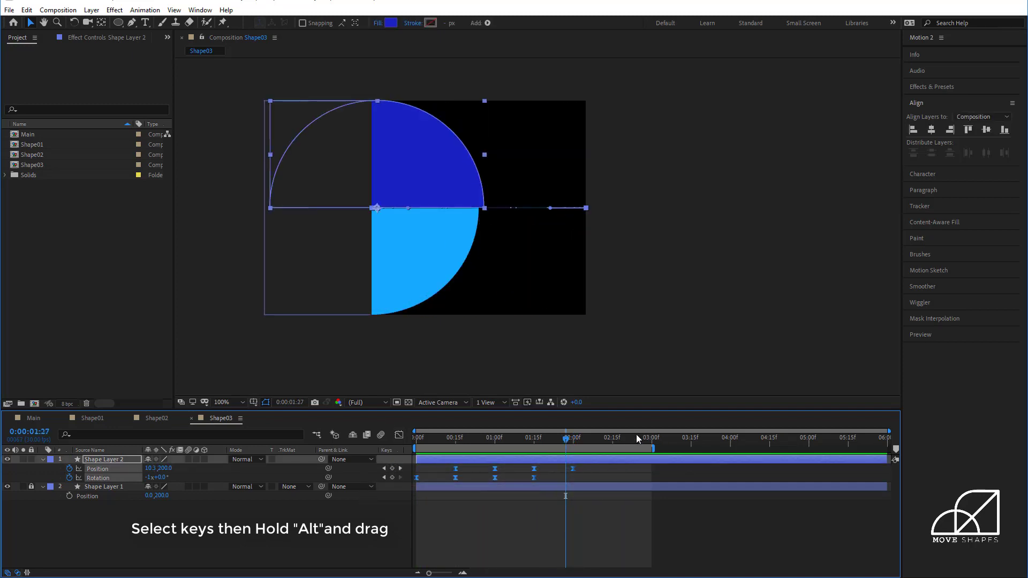
left_click_drag(636, 436, 651, 437)
left_click_drag(574, 468, 413, 469)
left_click(639, 499)
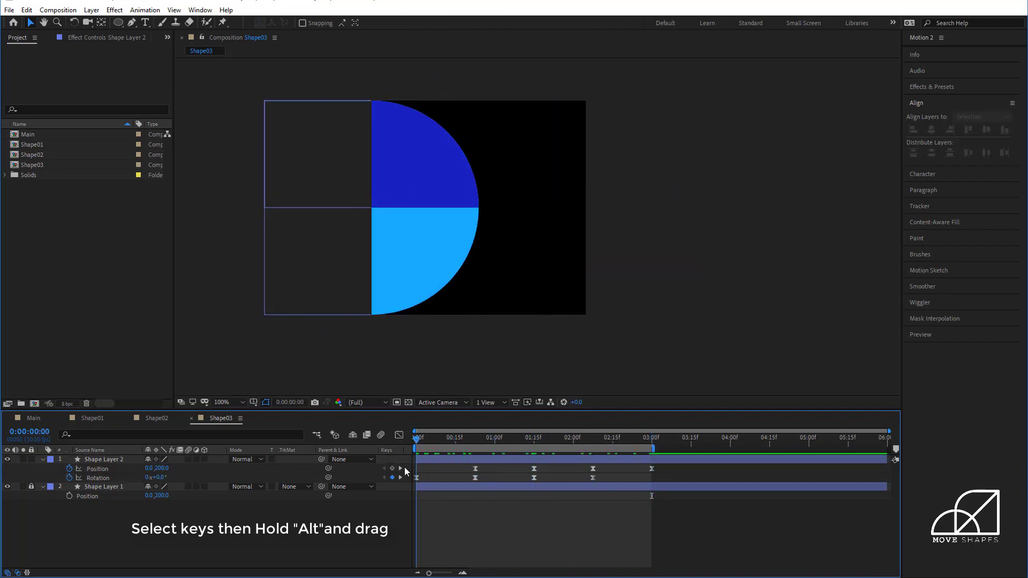
Duplicate the light blue Shape Layer 1 after unlocking it and locking Shape Layer 2.
left_click(43, 460)
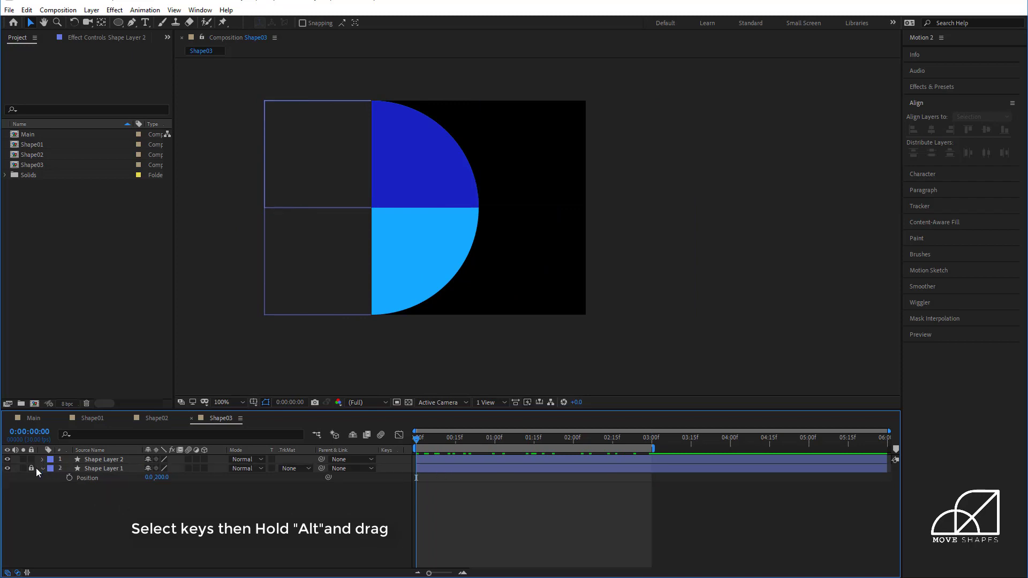
left_click(31, 459)
left_click(42, 468)
left_click(92, 468)
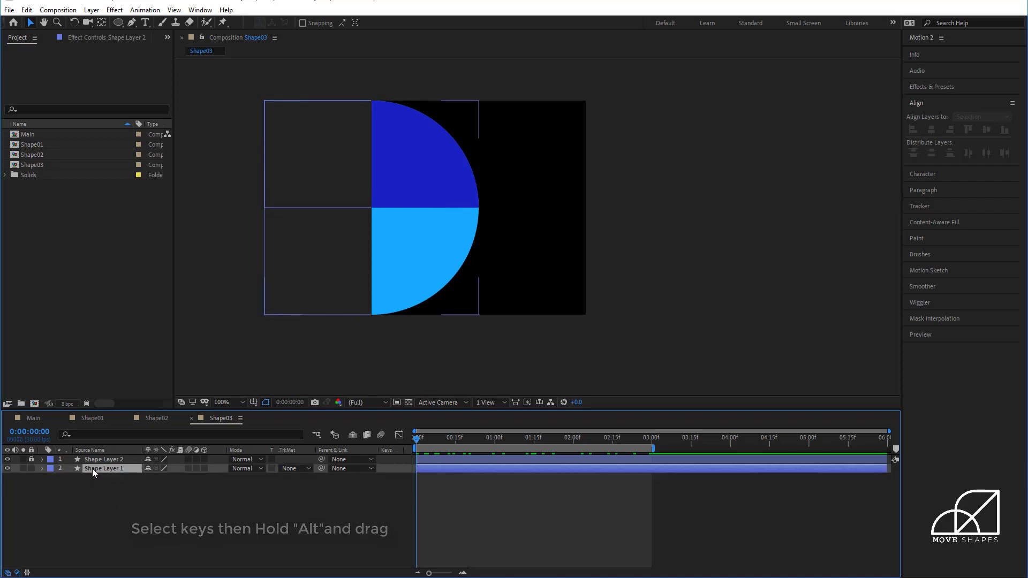
key("ctrl+d")
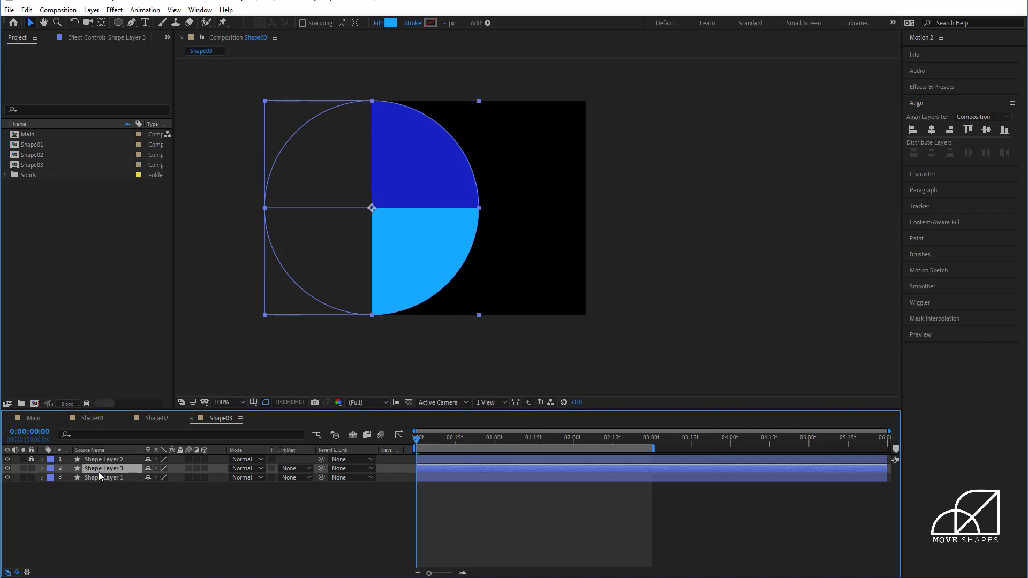
Set the duplicated light blue circle's horizontal position to 400 and preview the animation over the full loop.
key("p")
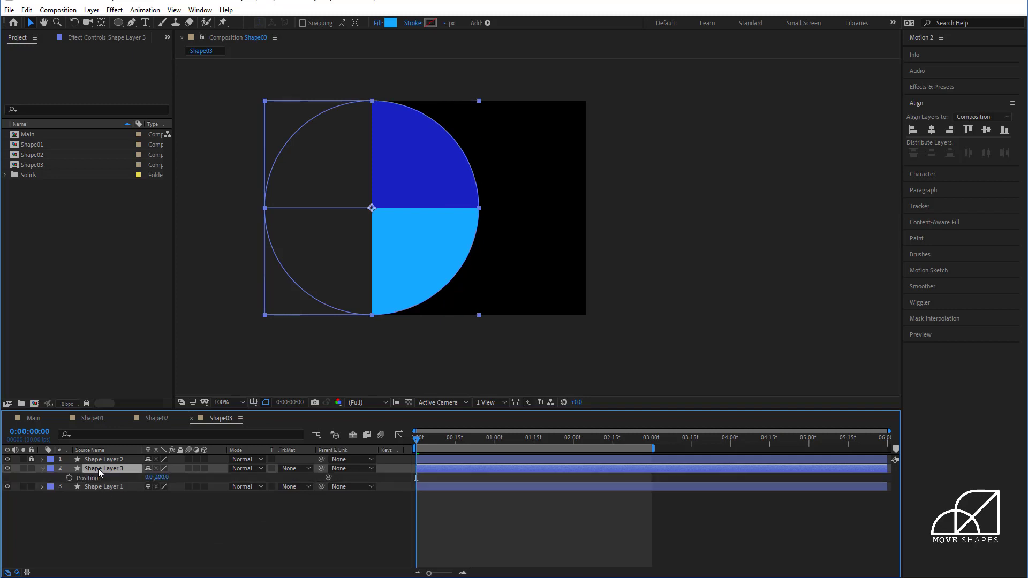
left_click(155, 477)
type("200")
key("Return")
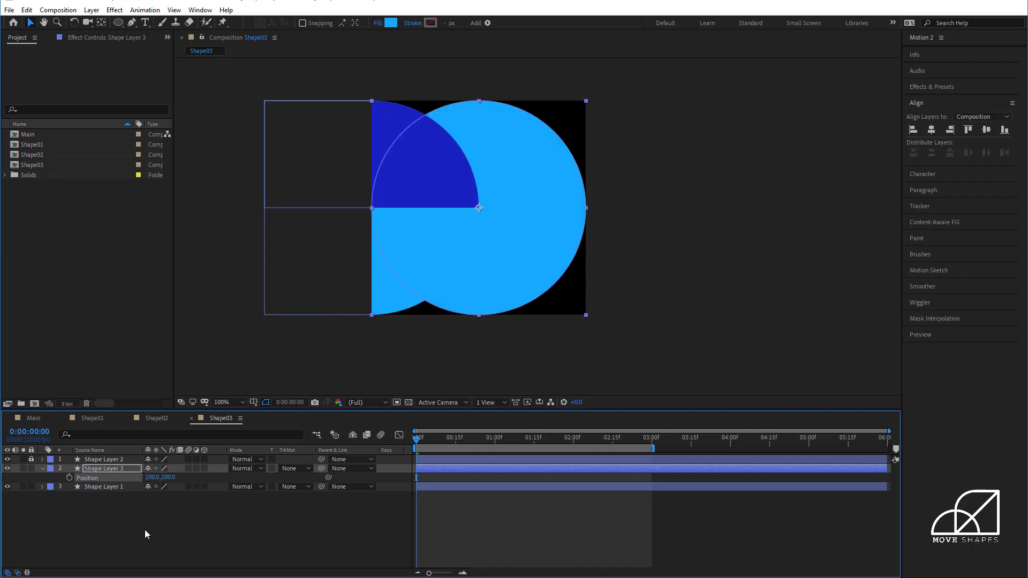
left_click(152, 477)
type("400")
key("Return")
left_click(506, 527)
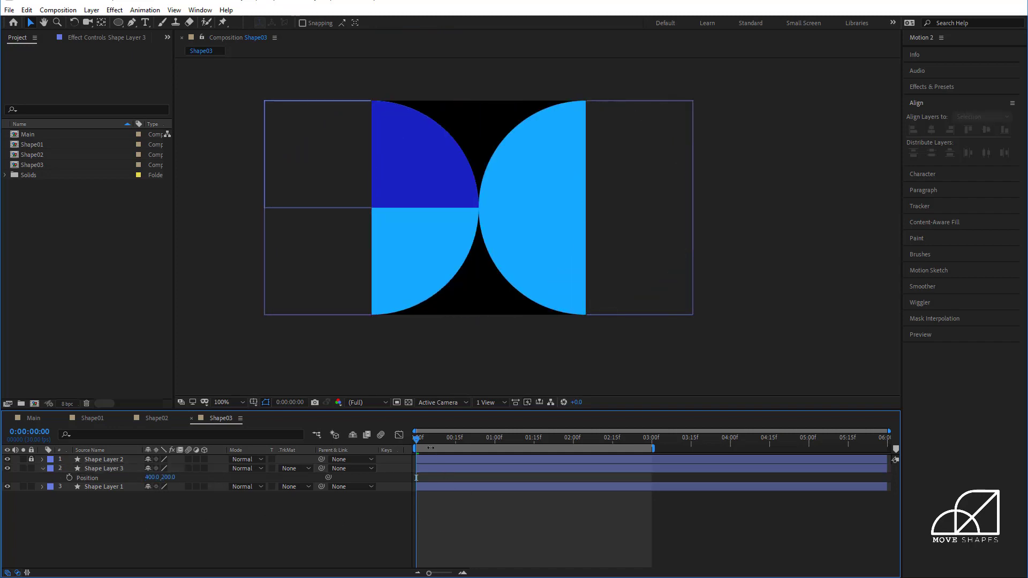
left_click_drag(422, 440, 651, 445)
key("space")
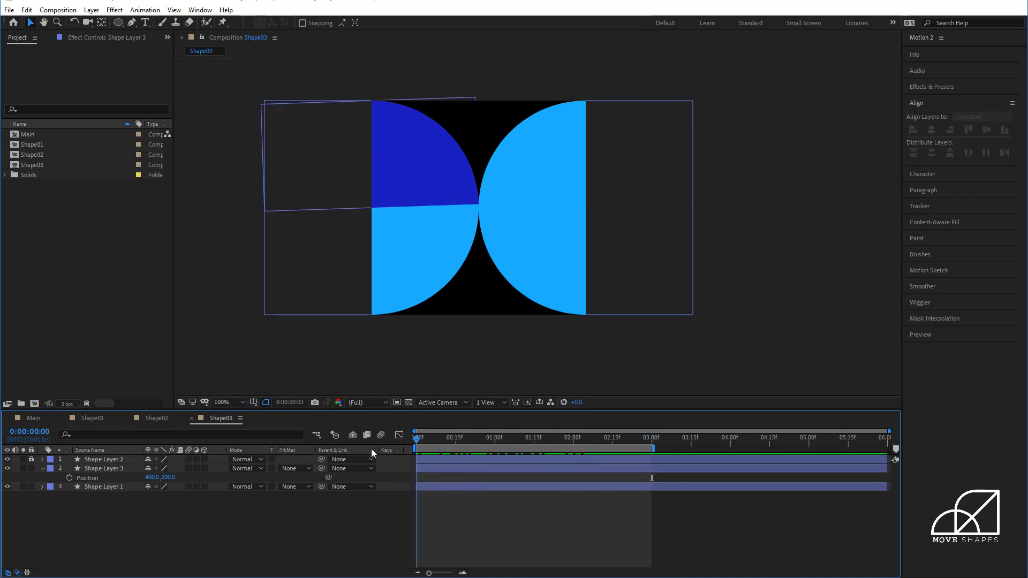
Lock both light blue circle layers and unlock Shape Layer 2.
left_click(42, 468)
left_click(31, 478)
left_click(32, 469)
left_click(31, 460)
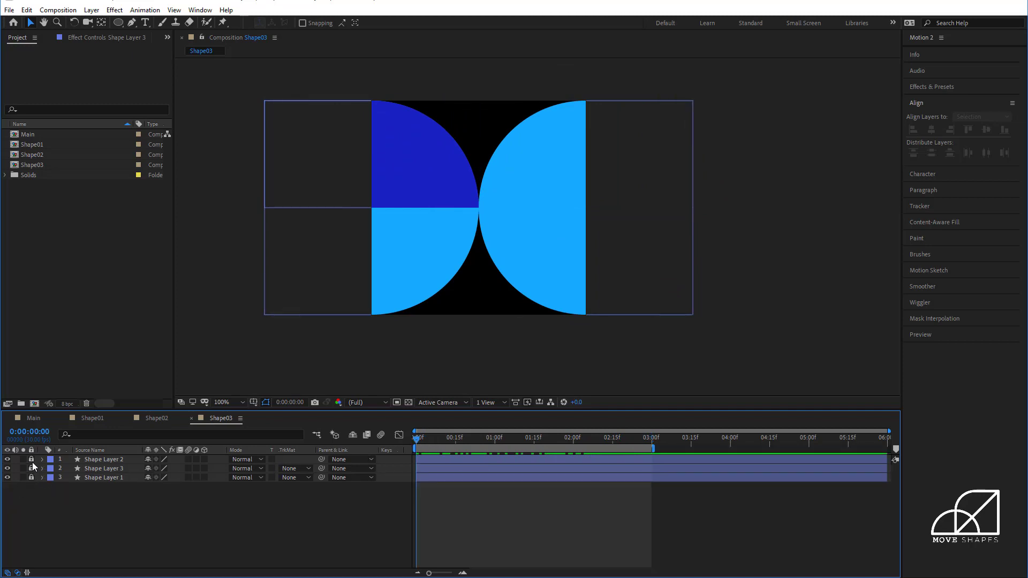
Reveal Shape Layer 2's Position and Rotation keyframes to check their timing.
left_click(92, 461)
left_click(445, 469)
left_click(445, 460)
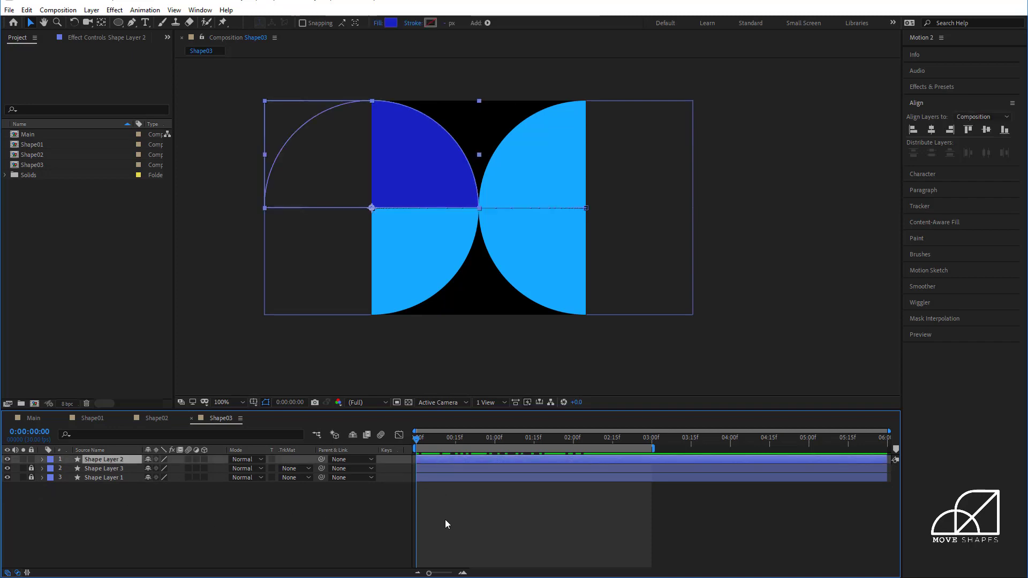
key("u")
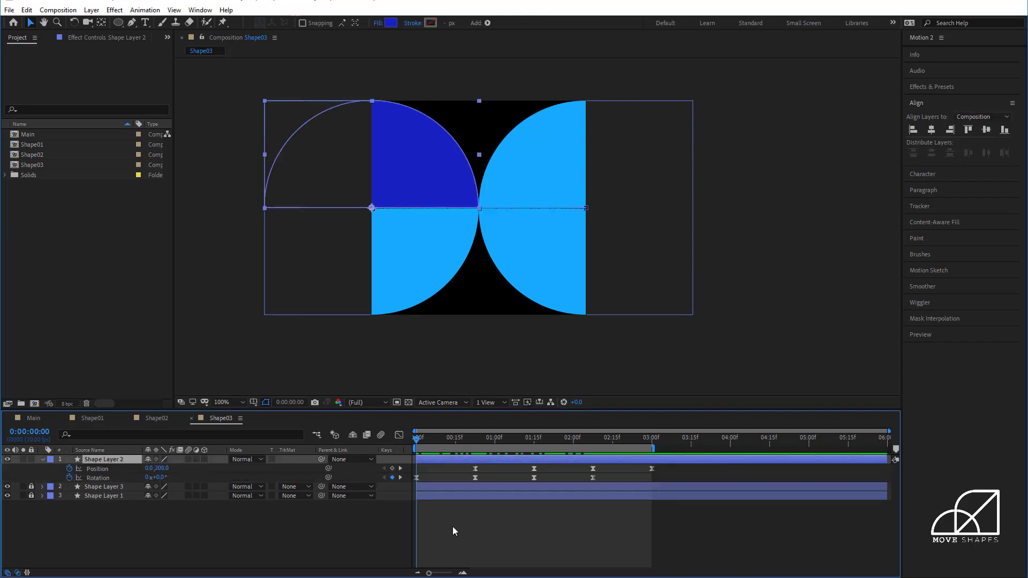
left_click(444, 533)
left_click_drag(421, 445, 397, 453)
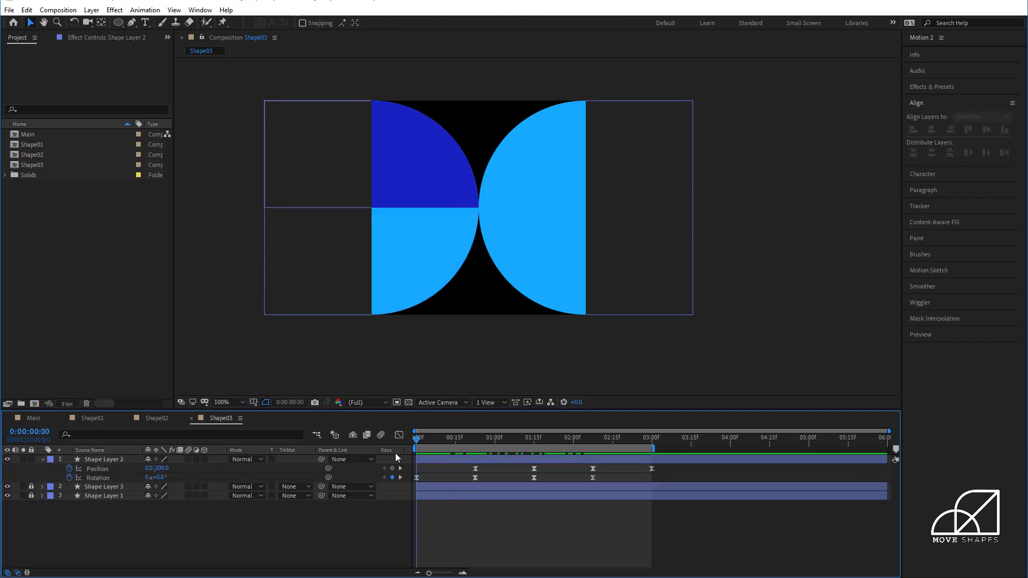
Pre-compose Shape Layer 2 into a new composition named "semi circle", moving all attributes into it.
left_click(435, 459)
key("u")
right_click(435, 459)
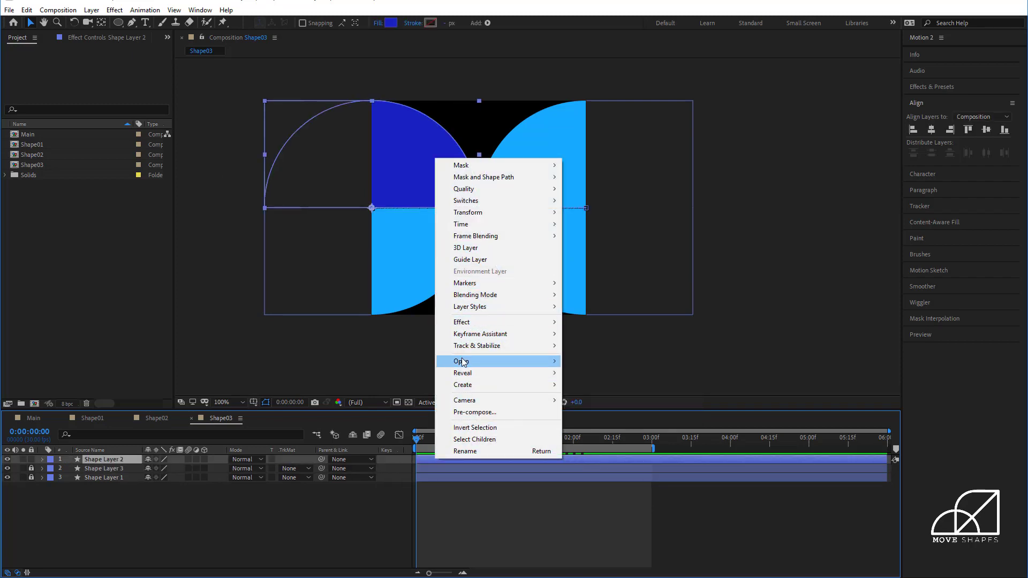
left_click(472, 413)
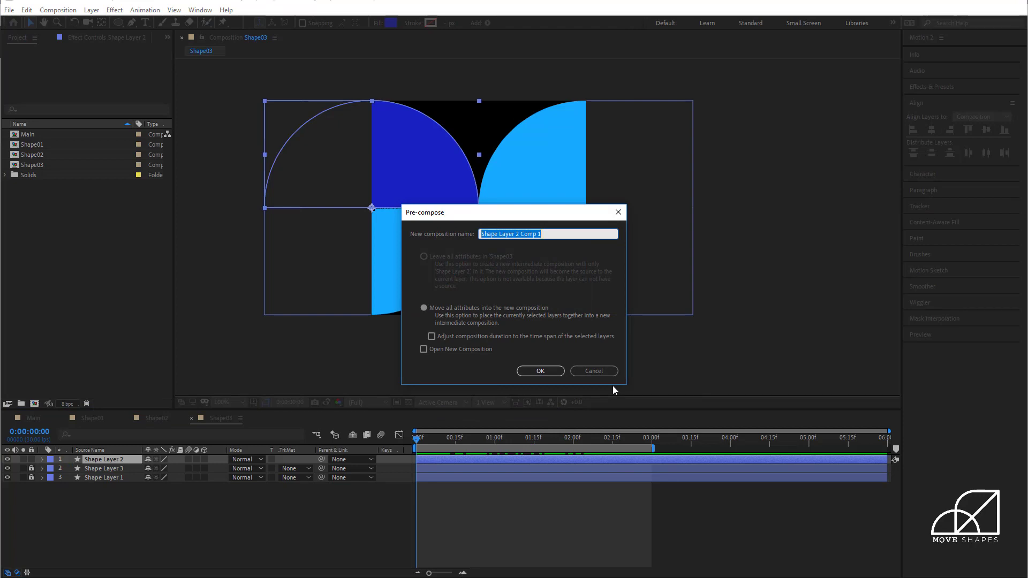
type("semi circle")
key("Return")
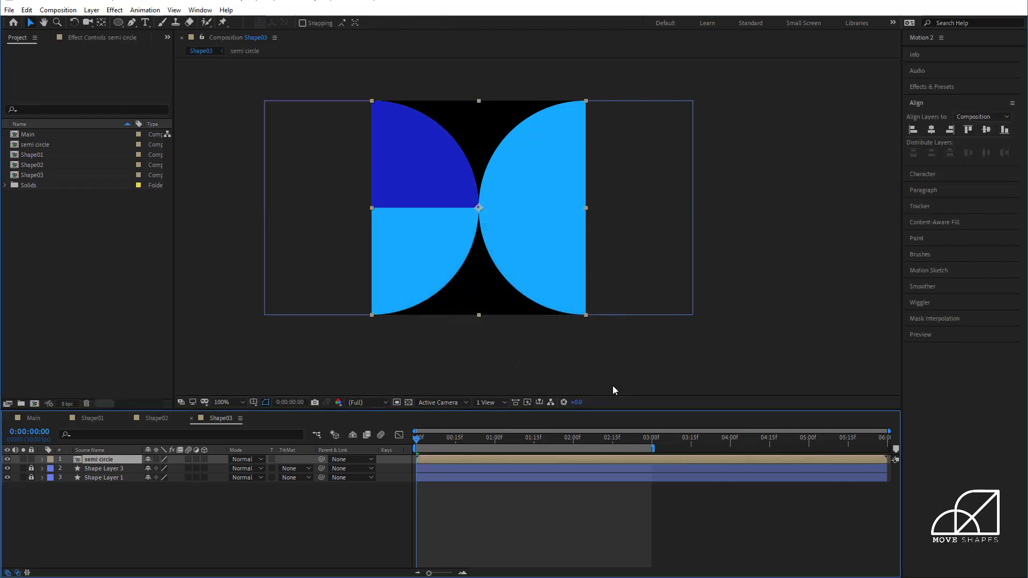
Duplicate the semi circle layer and flip the copy horizontally.
key("ctrl+d")
right_click(107, 461)
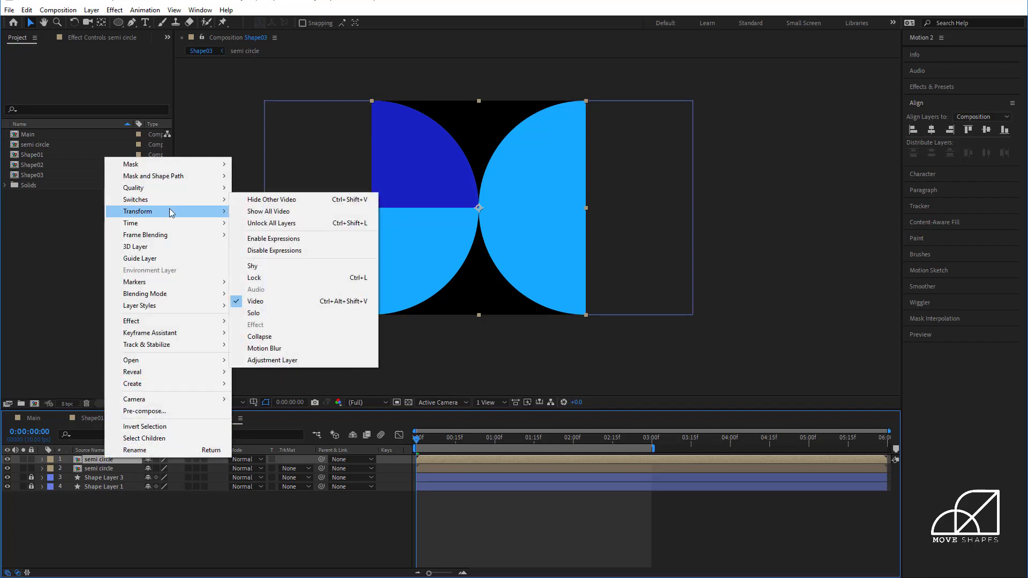
mouse_move(174, 212)
left_click(284, 302)
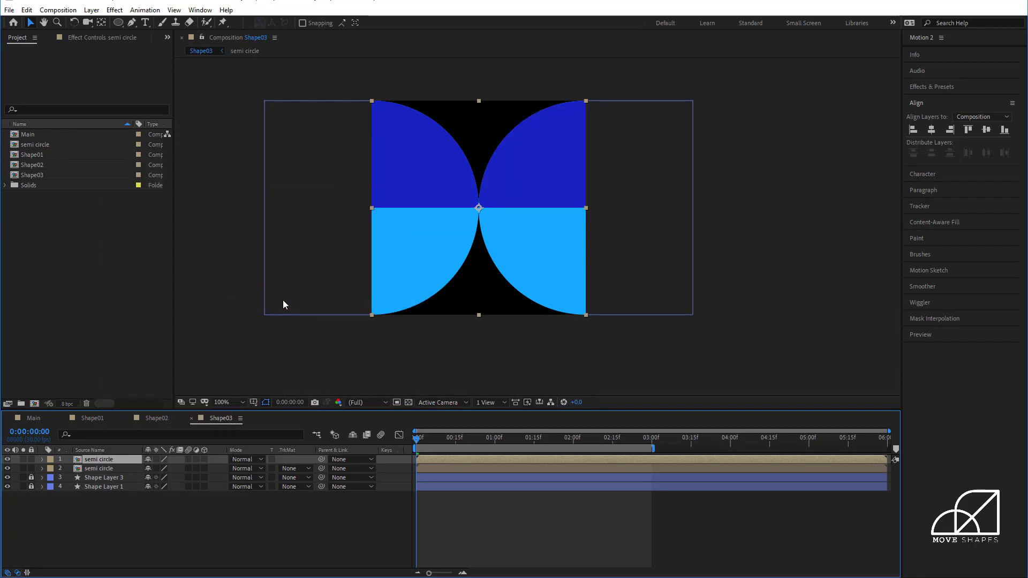
Flip the upper semi circle layer vertically and play back the animation.
right_click(107, 461)
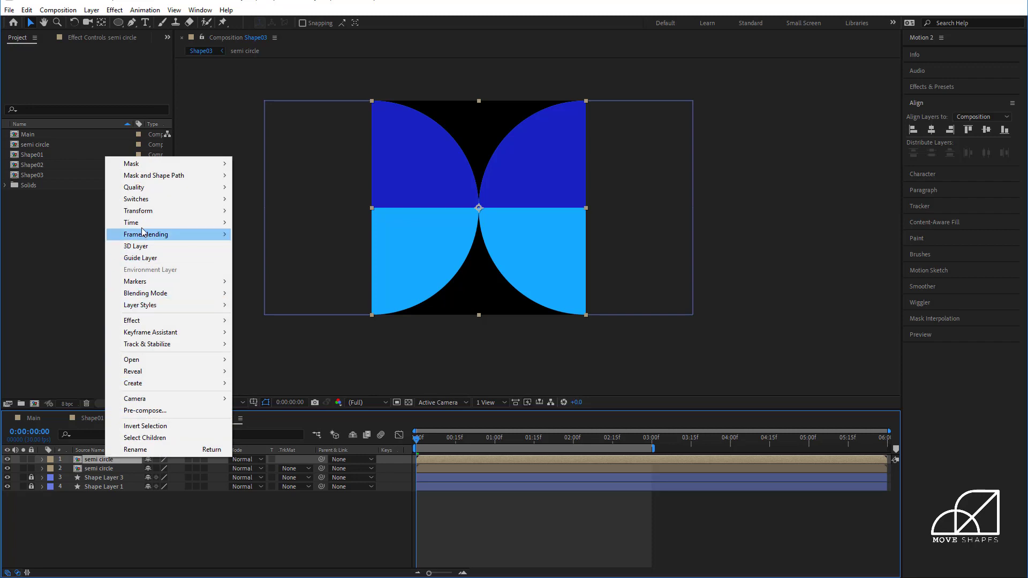
mouse_move(150, 215)
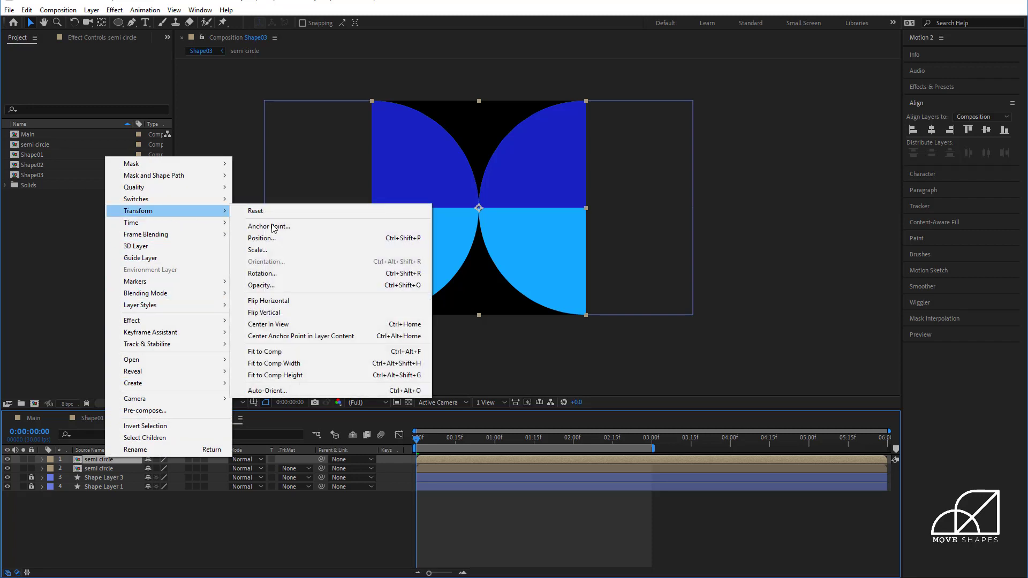
left_click(279, 314)
left_click(543, 551)
key("space")
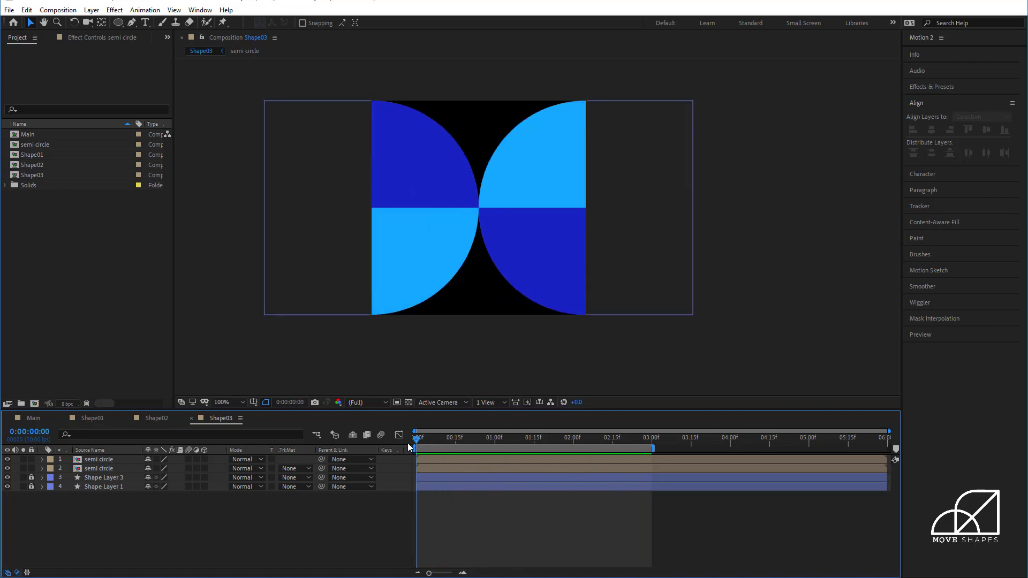
key("space")
Add a white solid to Shape03 and place it beneath all other layers as the background.
right_click(806, 130)
mouse_move(829, 137)
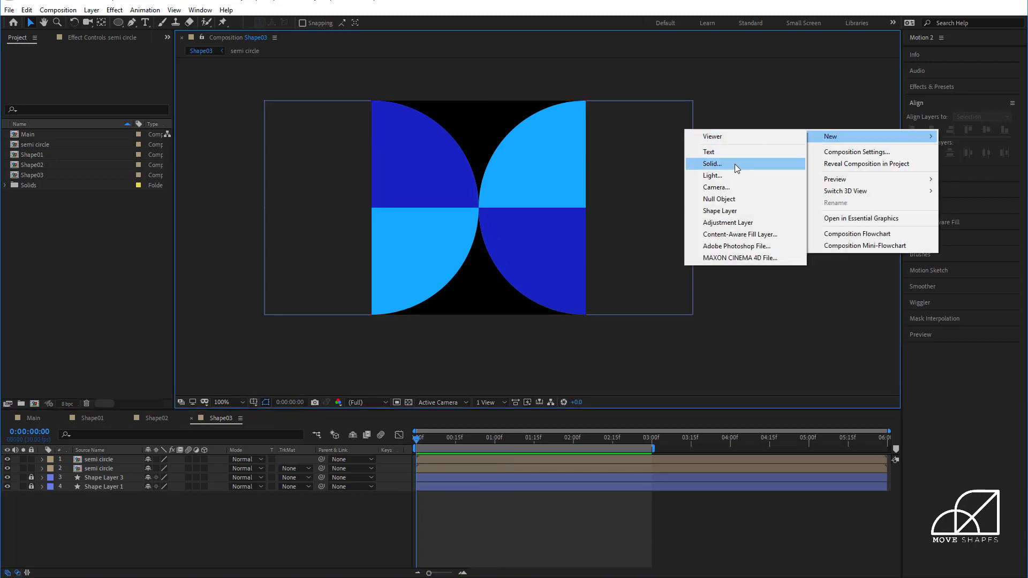
left_click(728, 163)
left_click(442, 328)
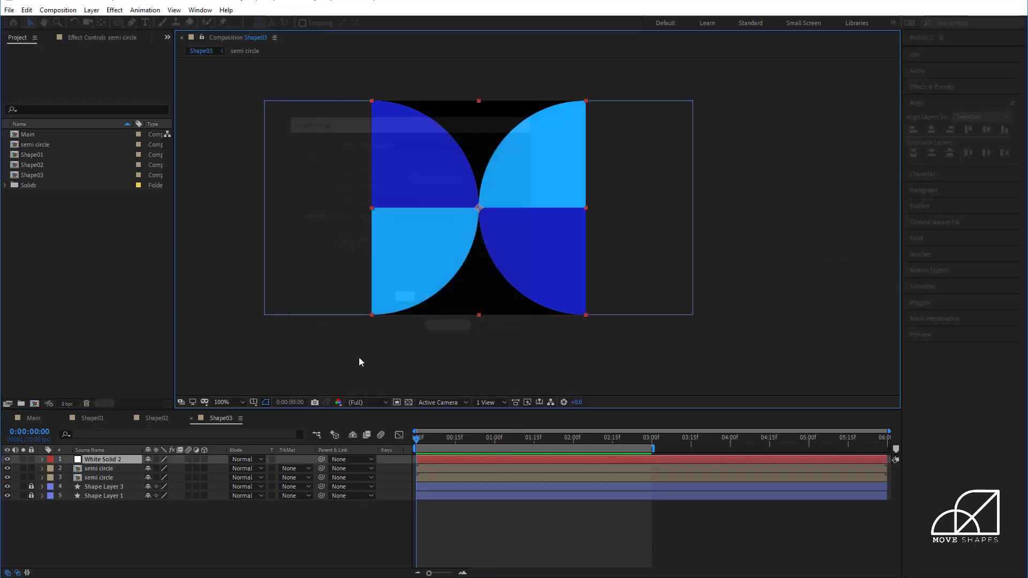
left_click_drag(117, 459, 124, 529)
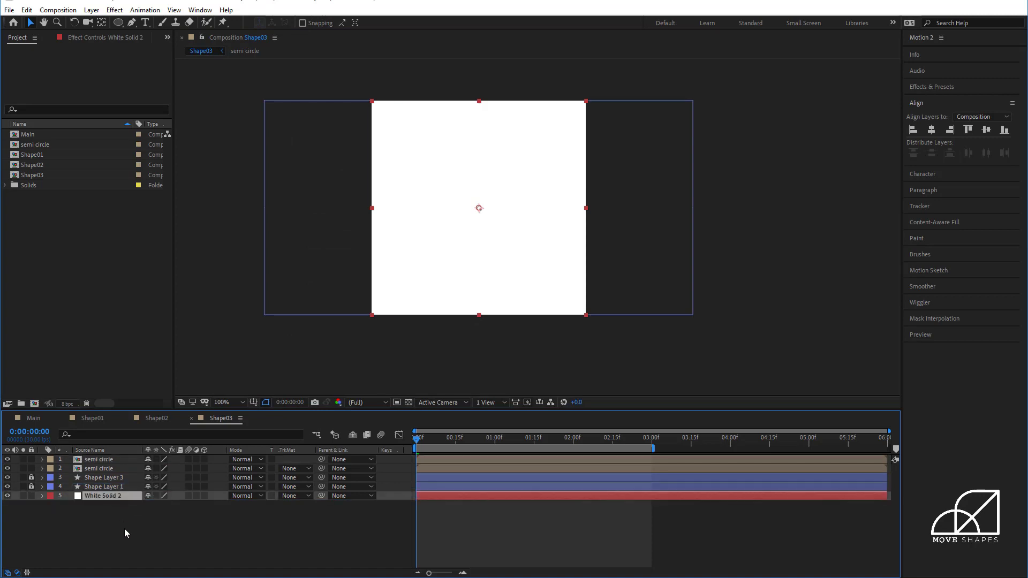
left_click(125, 530)
Unlock Shape Layer 3 and Shape Layer 1, and set Shape Layer 3's fill to cyan 35CFE6.
left_click(31, 486)
left_click(31, 477)
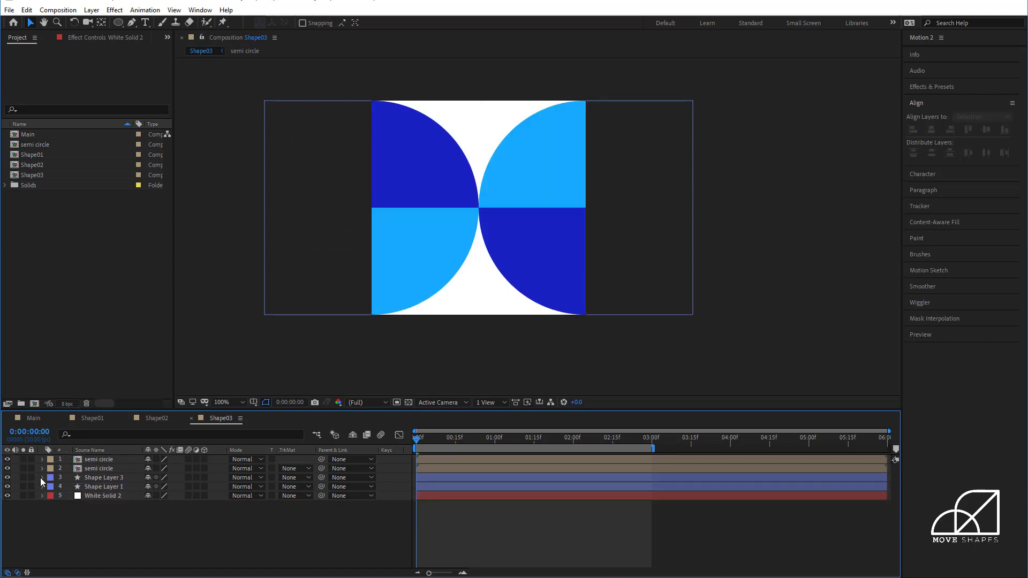
left_click(115, 478)
left_click(391, 23)
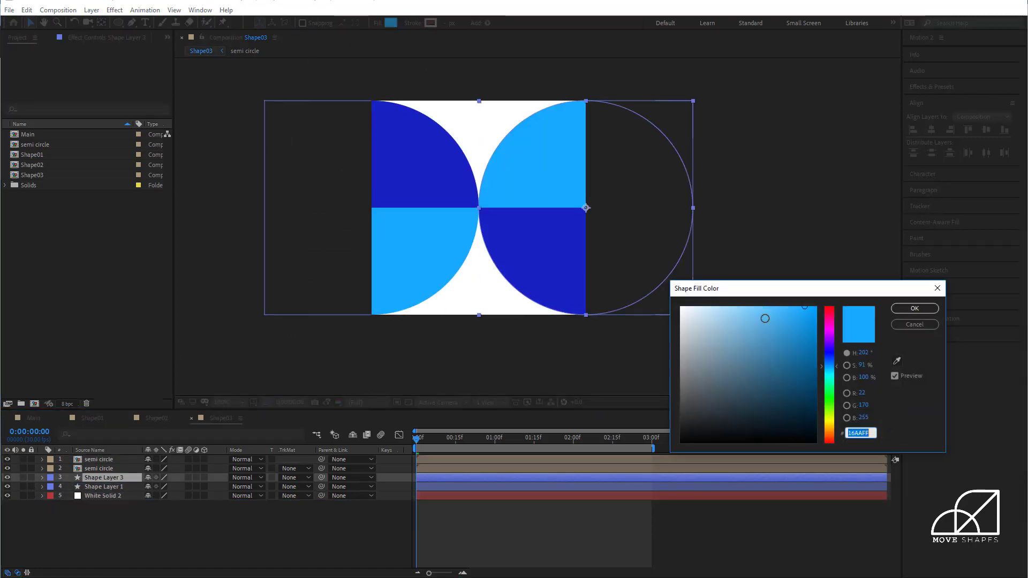
left_click_drag(829, 339, 829, 375)
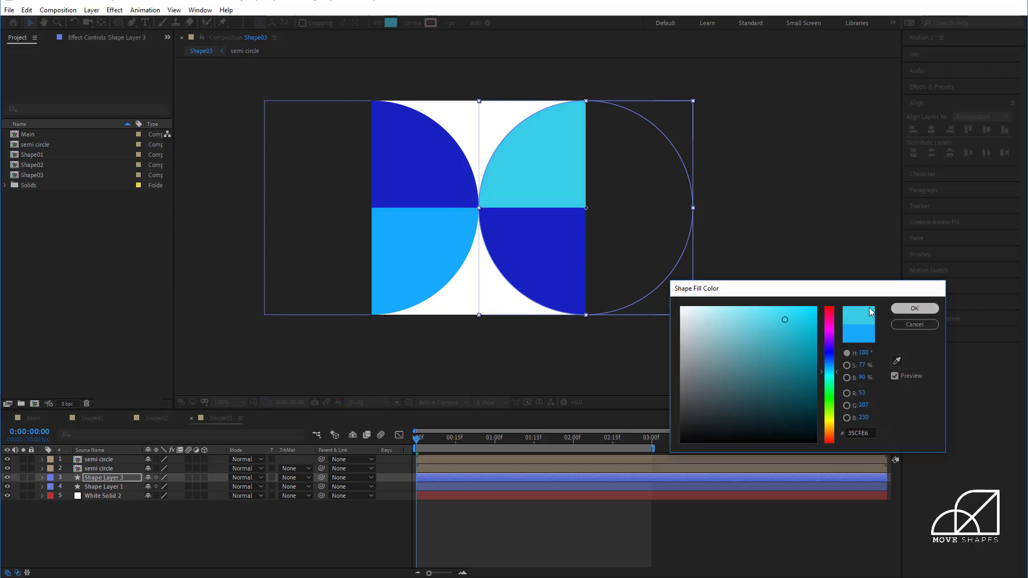
left_click(915, 308)
Set Shape Layer 1's fill to yellow FFE616.
left_click(98, 488)
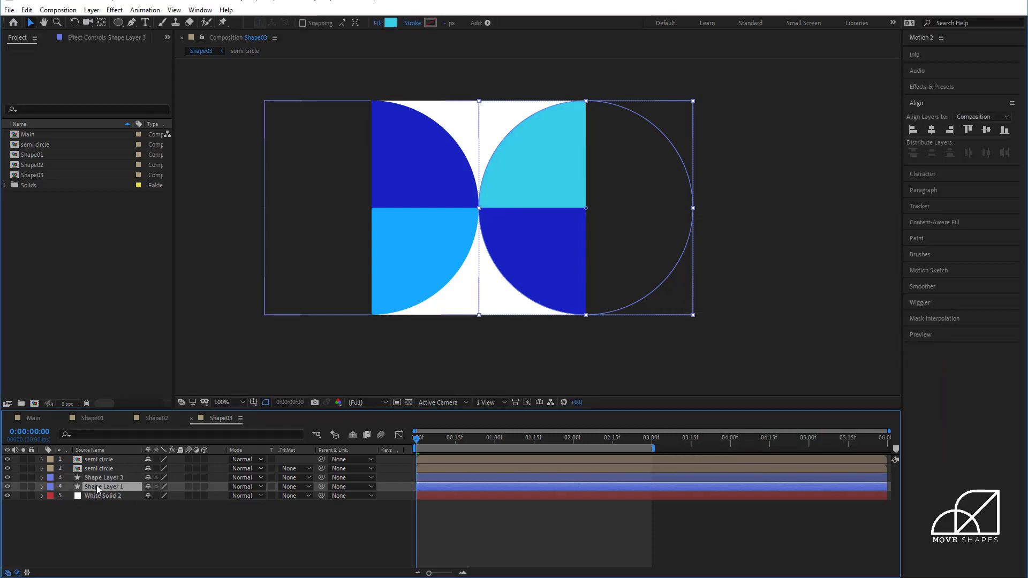
left_click(390, 23)
left_click(829, 430)
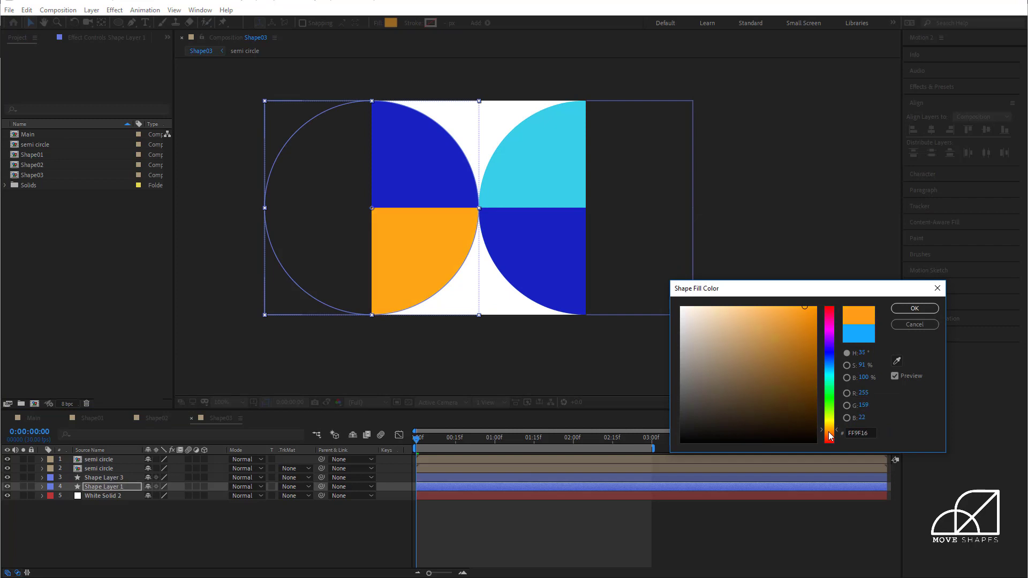
left_click_drag(829, 432, 828, 423)
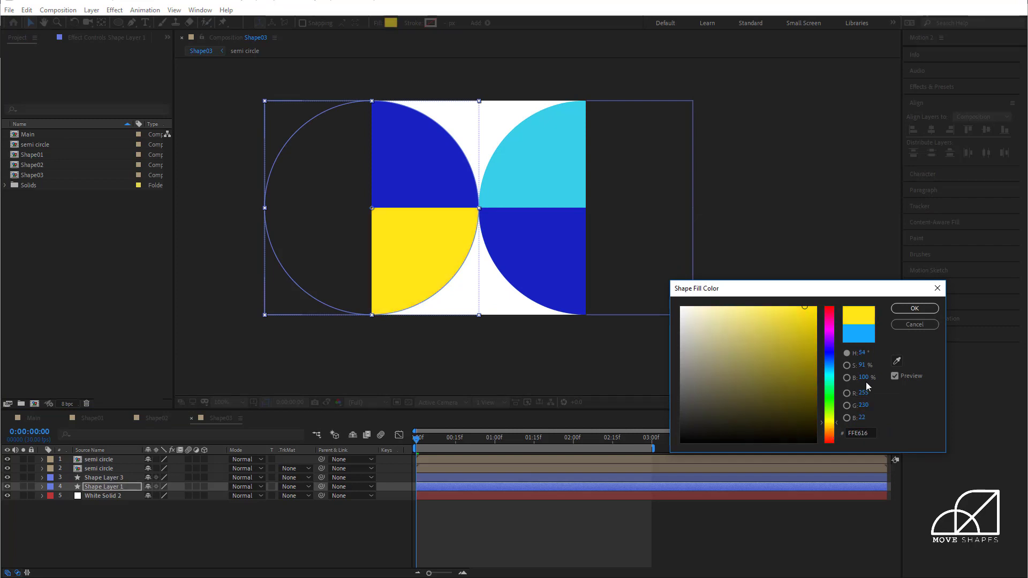
left_click(907, 308)
left_click(361, 538)
Apply a Fill effect to the lower semi circle layer and set its colour to a softer red.
left_click(94, 466)
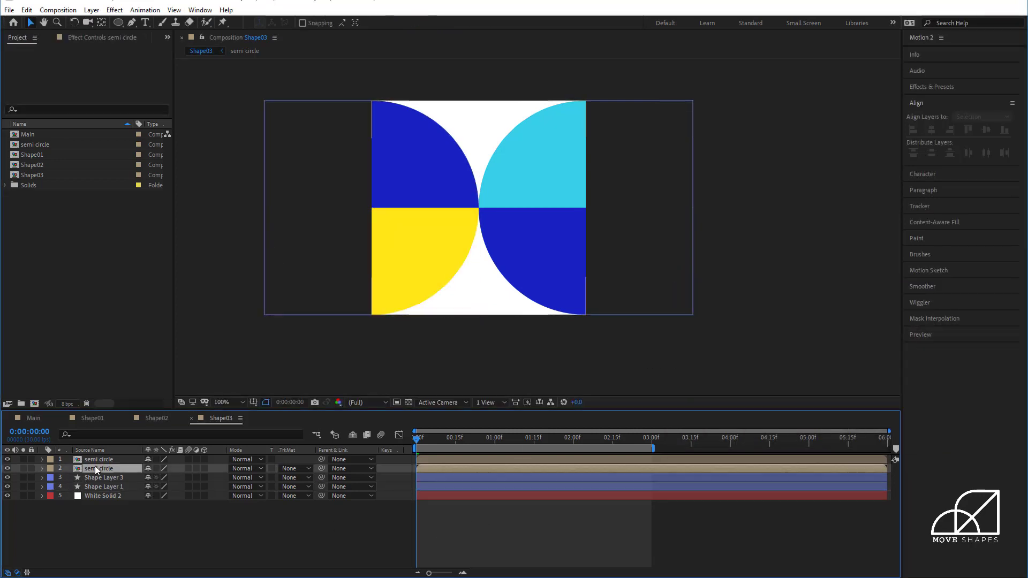
left_click(99, 37)
right_click(65, 154)
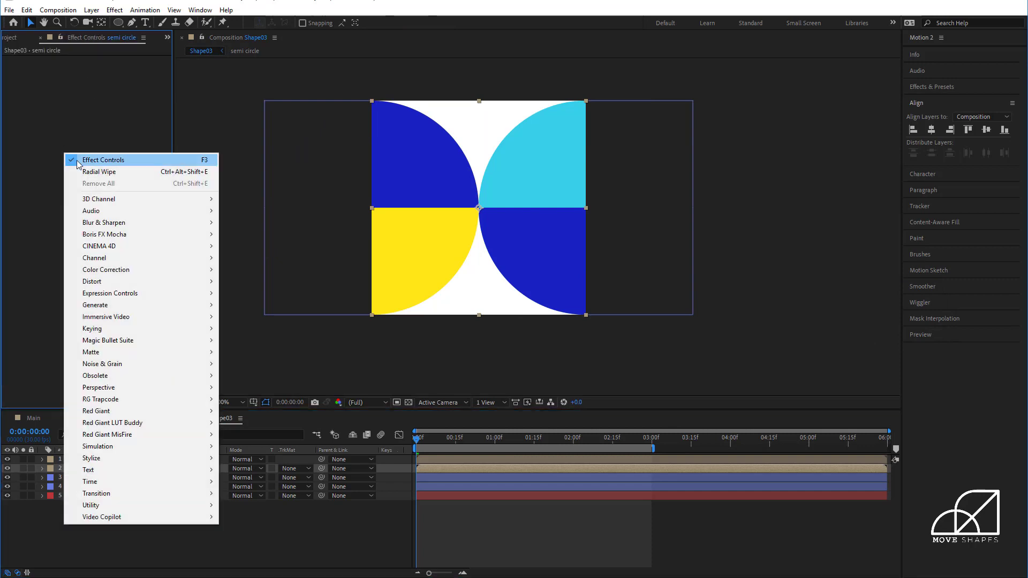
mouse_move(101, 309)
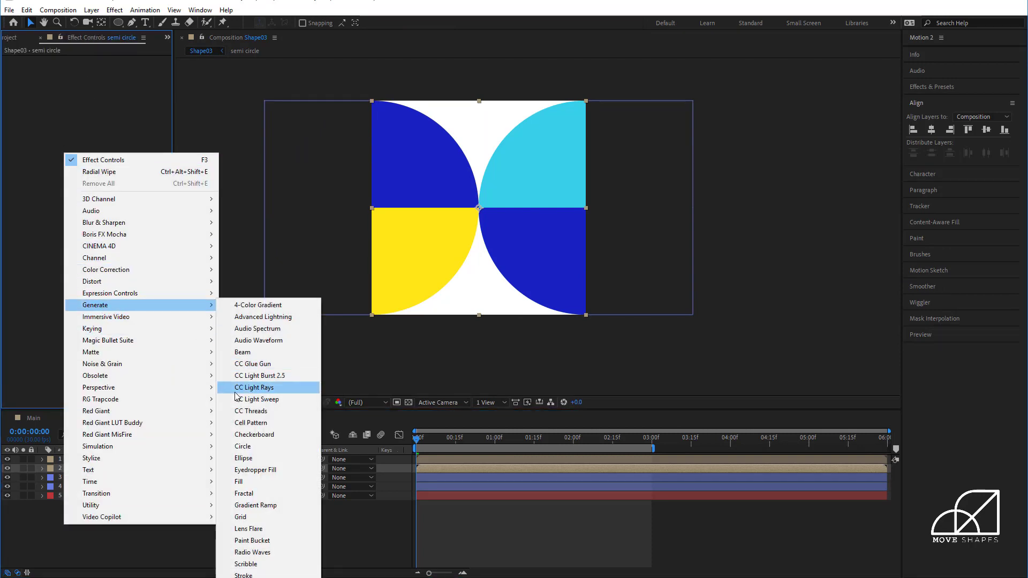
left_click(238, 480)
left_click(100, 87)
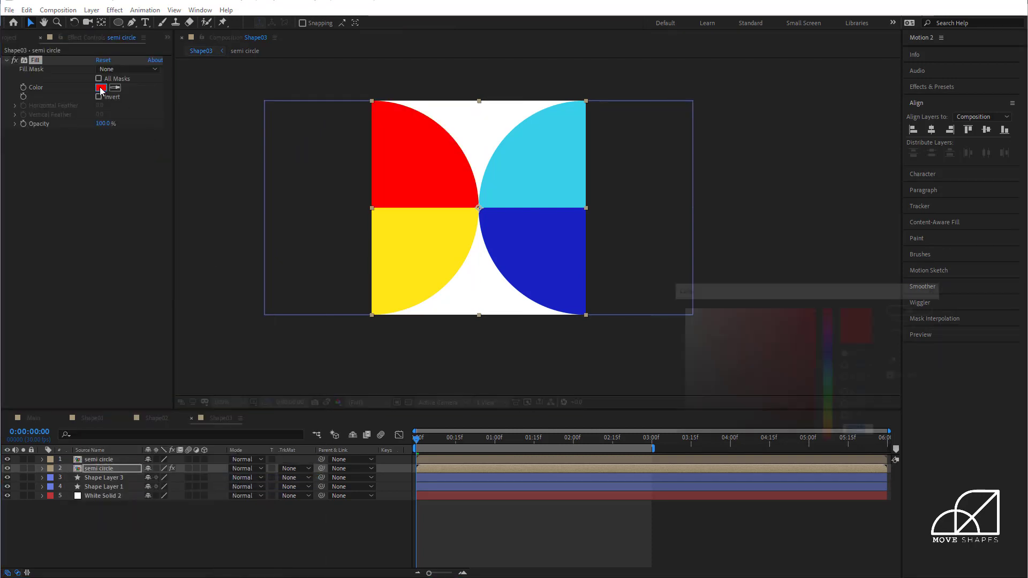
left_click(785, 324)
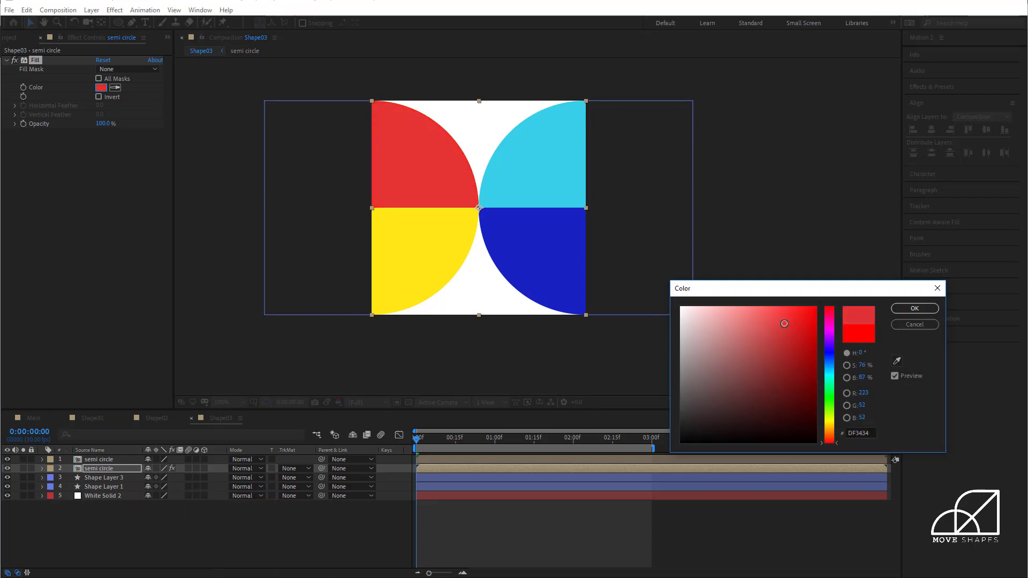
left_click(915, 309)
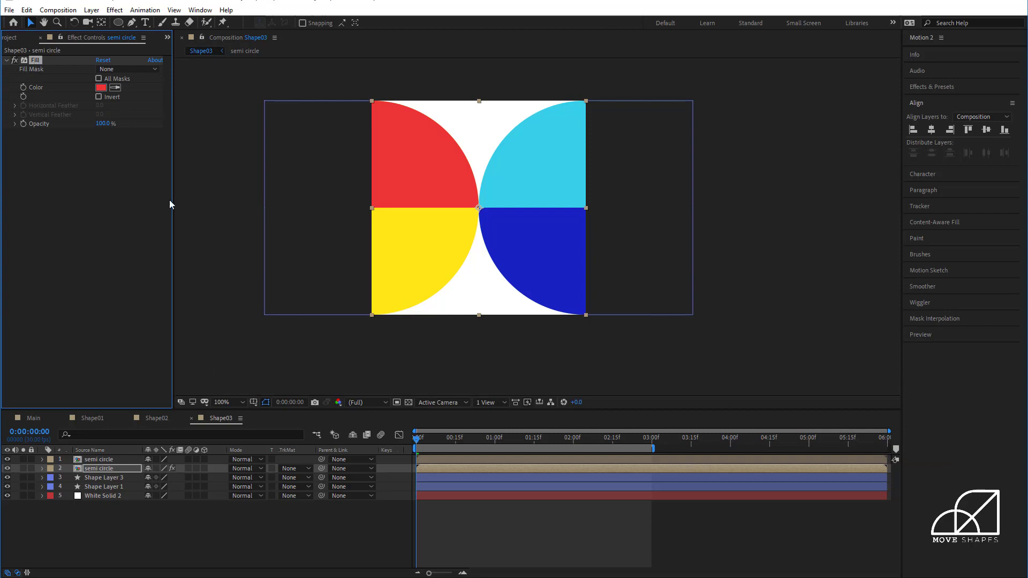
Preview the recoloured Shape03 animation.
left_click(432, 460)
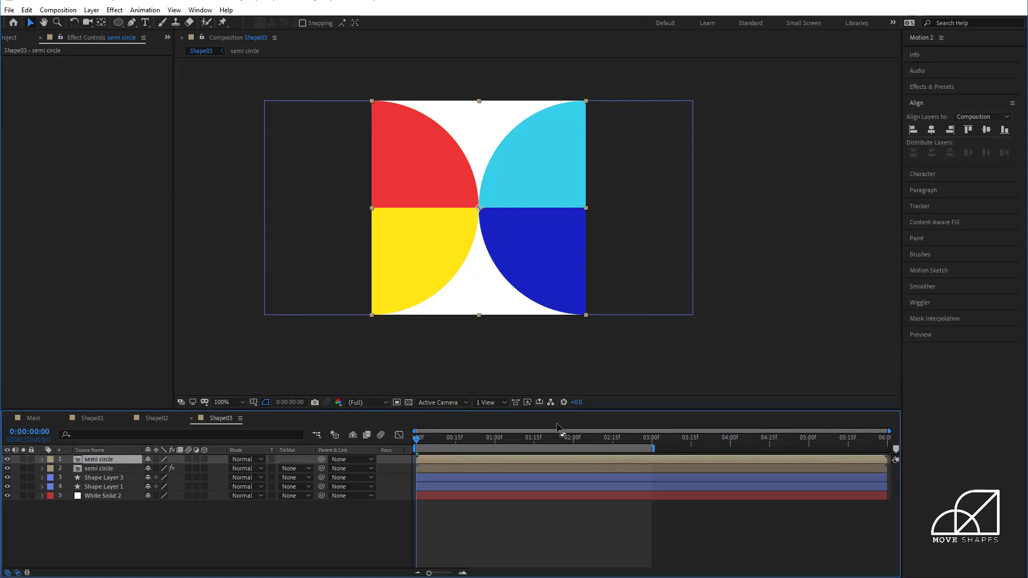
left_click(526, 535)
key("space")
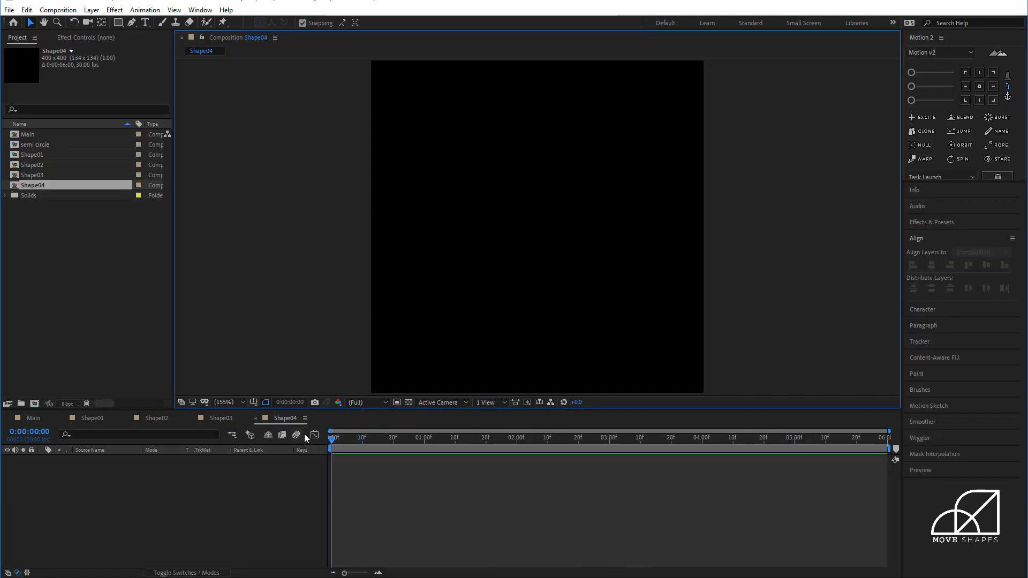
Create a red rectangle shape layer filling the entire Shape04 composition.
left_click(340, 438)
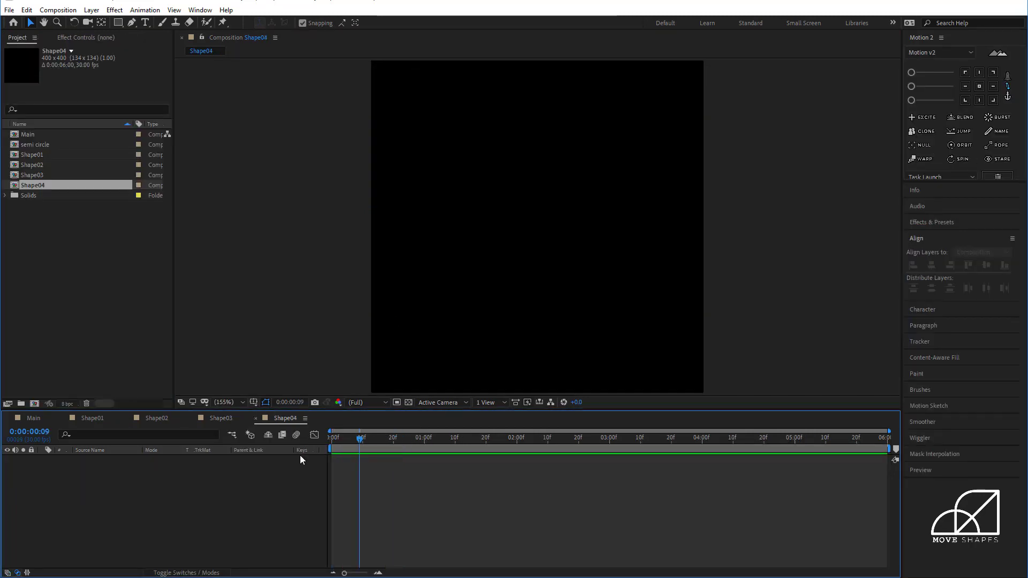
double_click(118, 23)
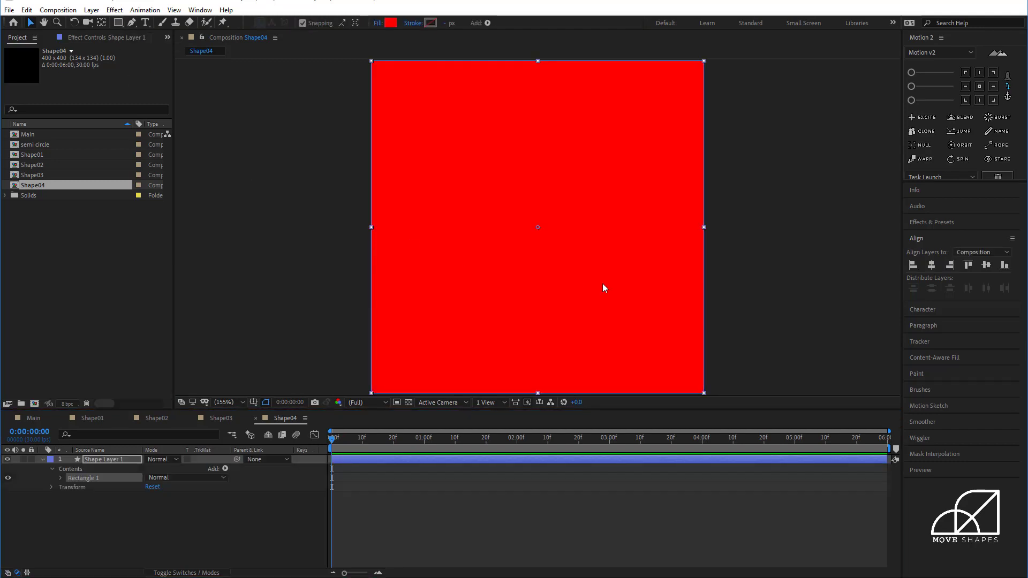
left_click(747, 246)
left_click(626, 239)
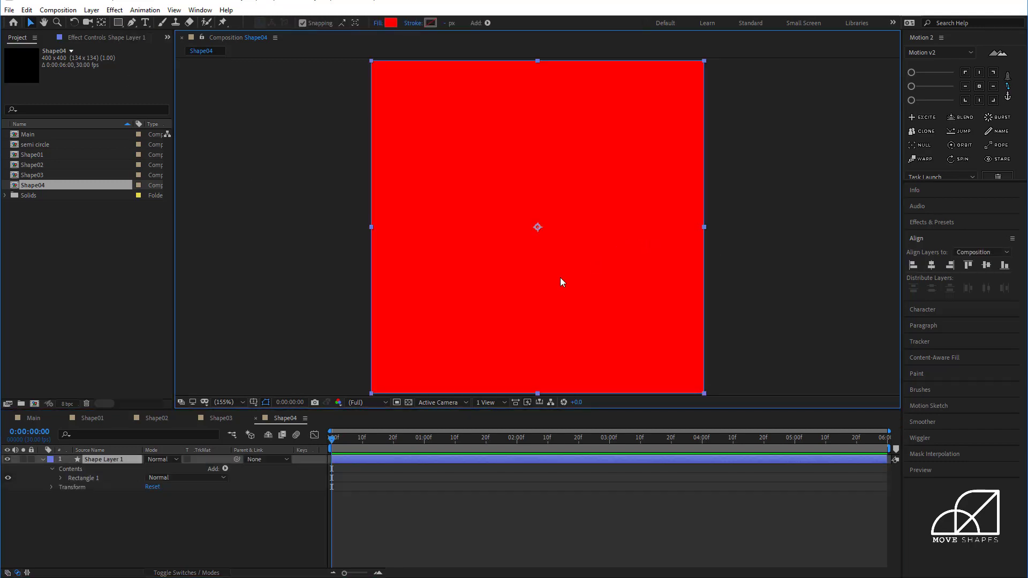
Convert the rectangle's path in Shape Layer 1 to a Bezier path.
left_click(72, 480)
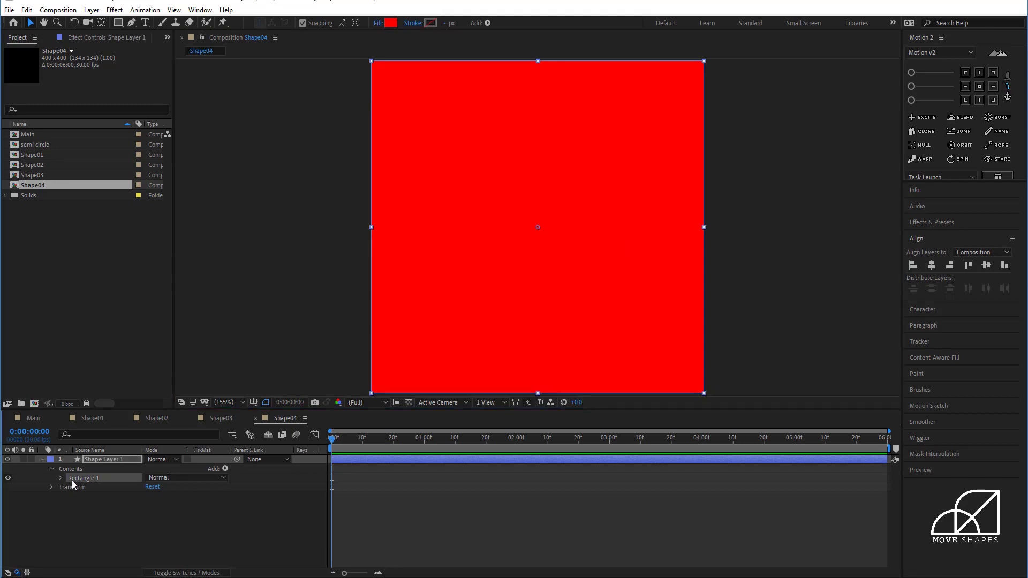
right_click(73, 481)
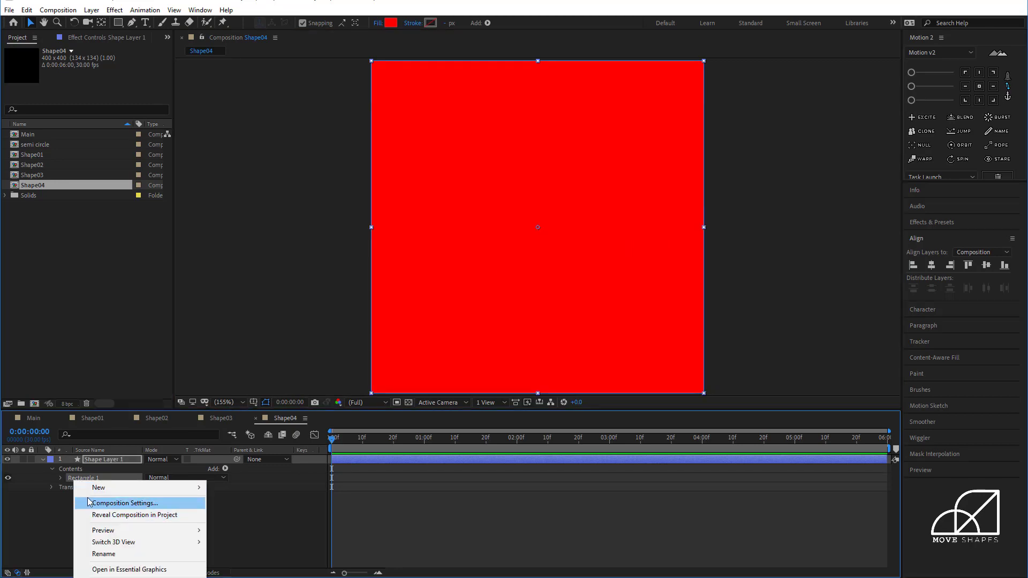
left_click(59, 479)
left_click(60, 478)
right_click(118, 488)
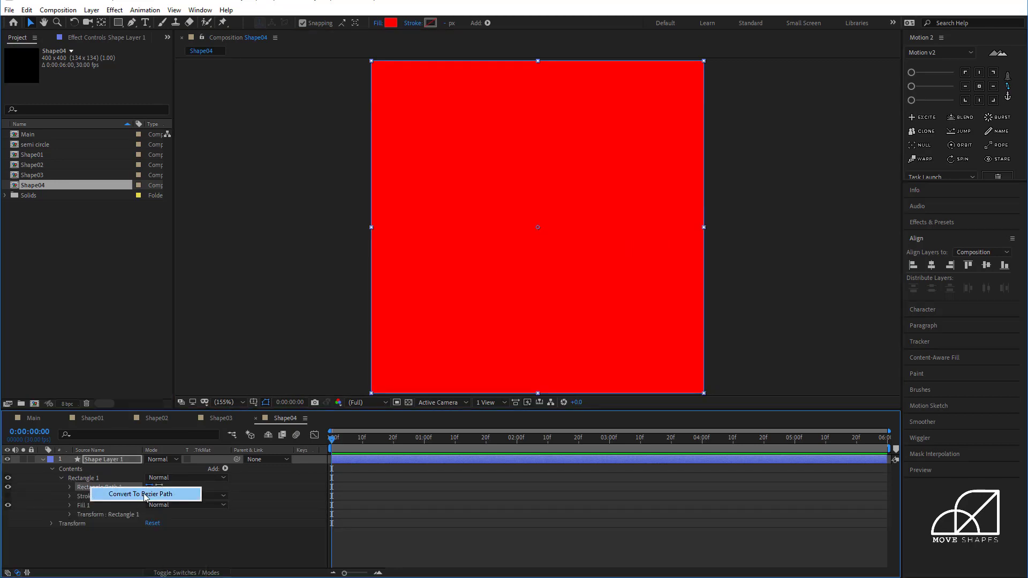
left_click(120, 494)
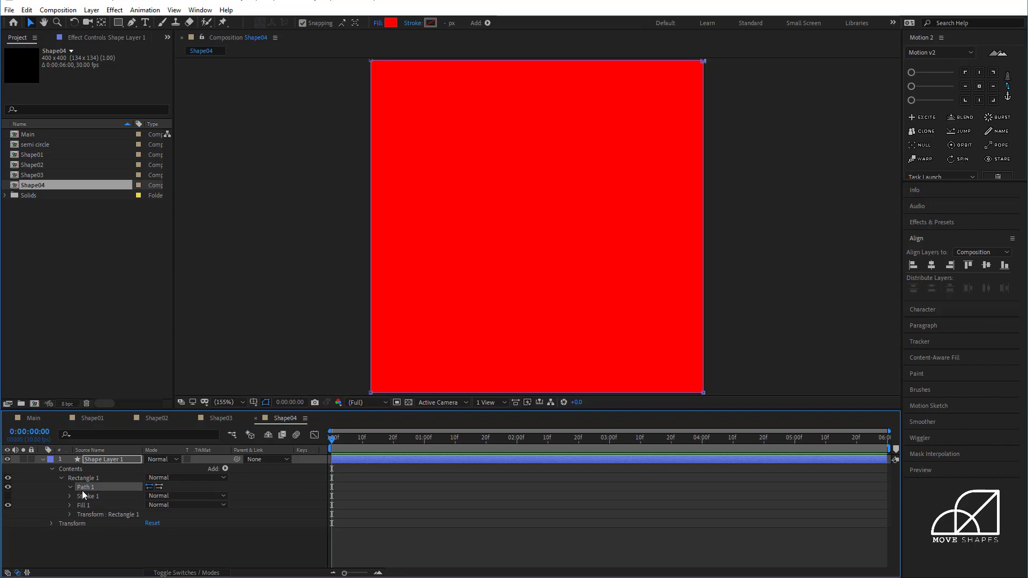
Delete the upper-right corner point of Shape Layer 1's path to turn the square into a right triangle.
scroll(722, 116, "up", 2)
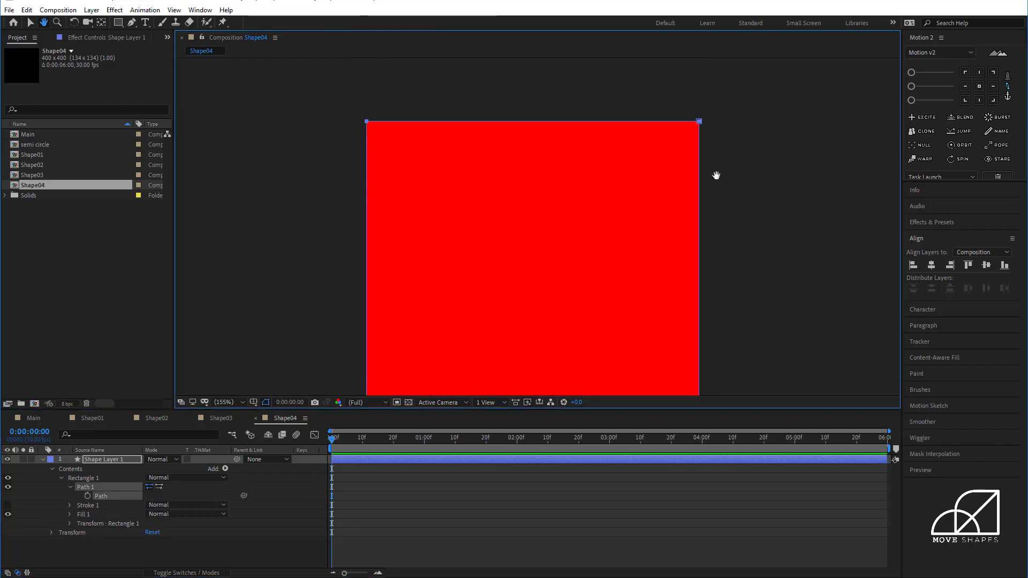
left_click_drag(752, 182, 683, 89)
key("Delete")
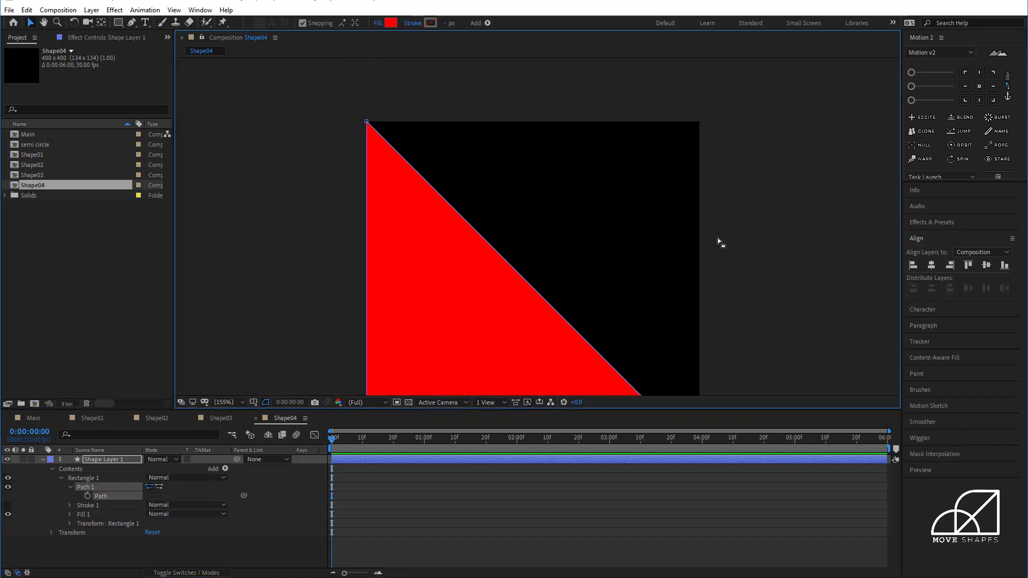
left_click_drag(679, 279, 675, 245)
key("v")
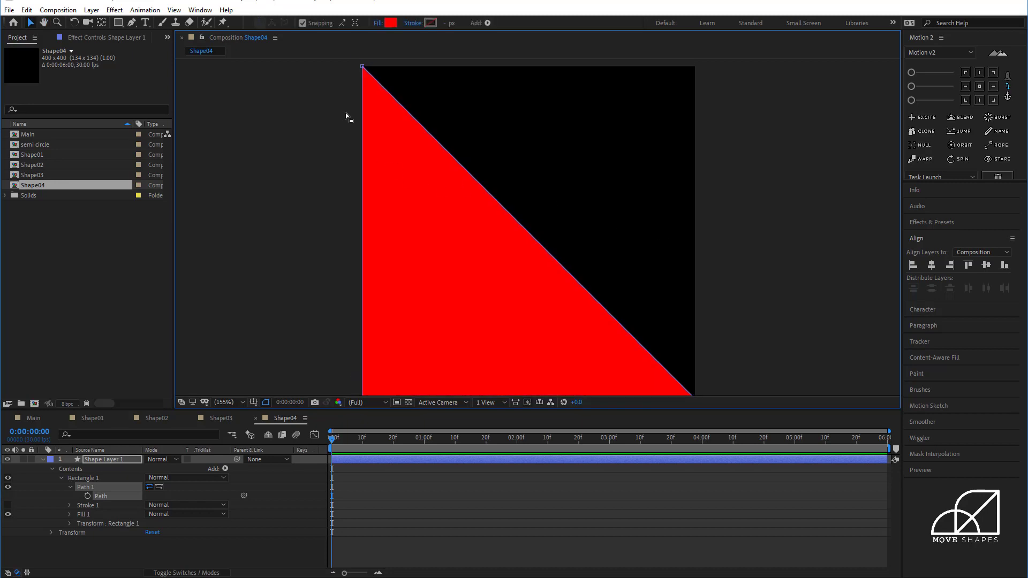
left_click(387, 483)
left_click(240, 287)
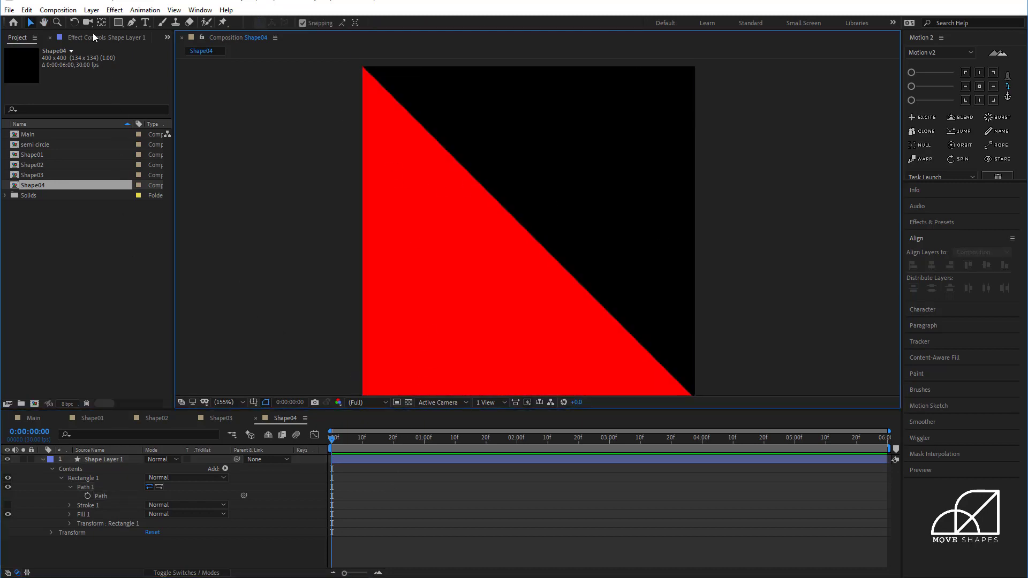
Add a second composition-sized rectangle shape layer and set its horizontal scale to 50% while keeping the height at 100%.
double_click(118, 22)
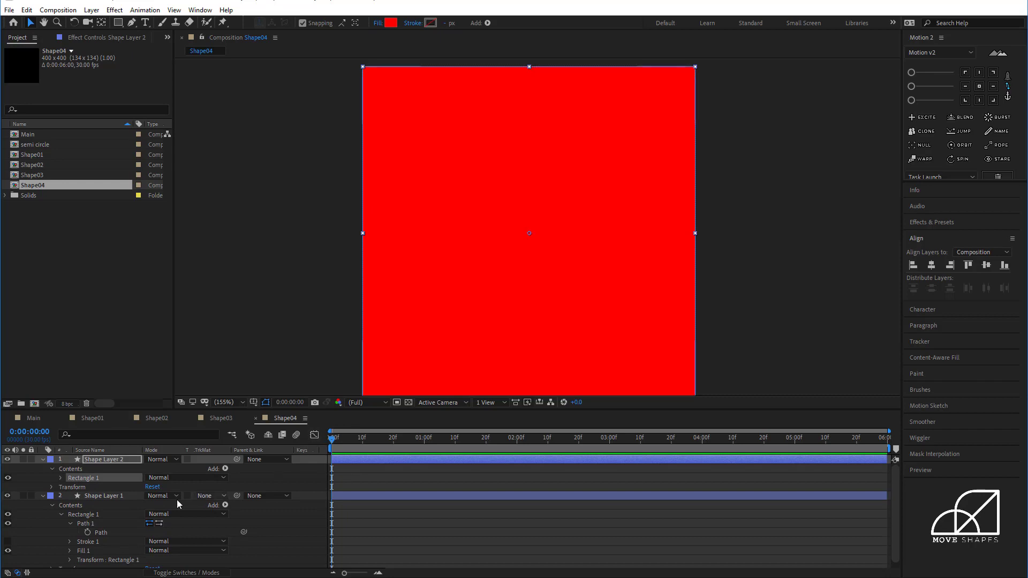
left_click(106, 462)
key("s")
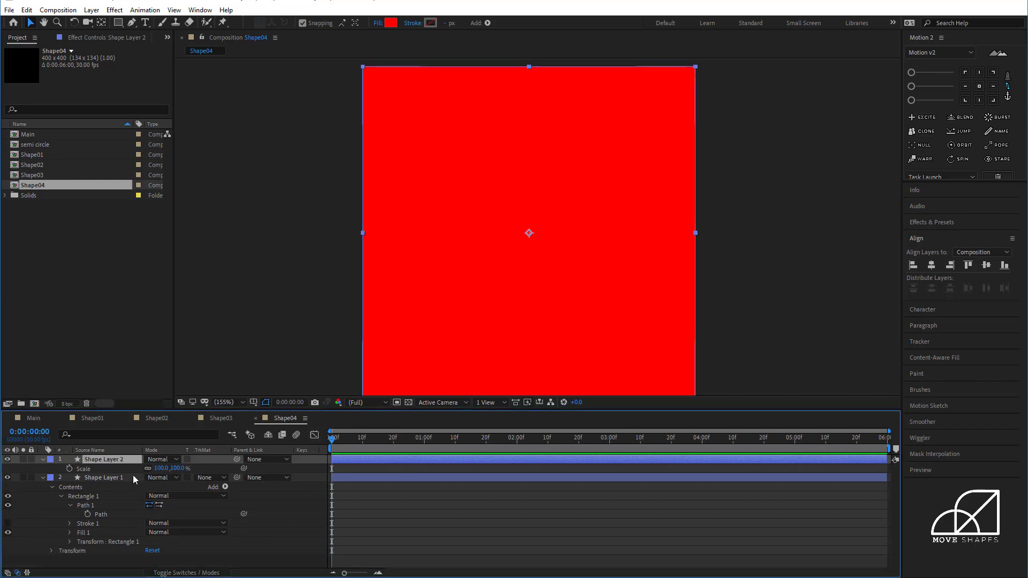
left_click(160, 469)
type("5")
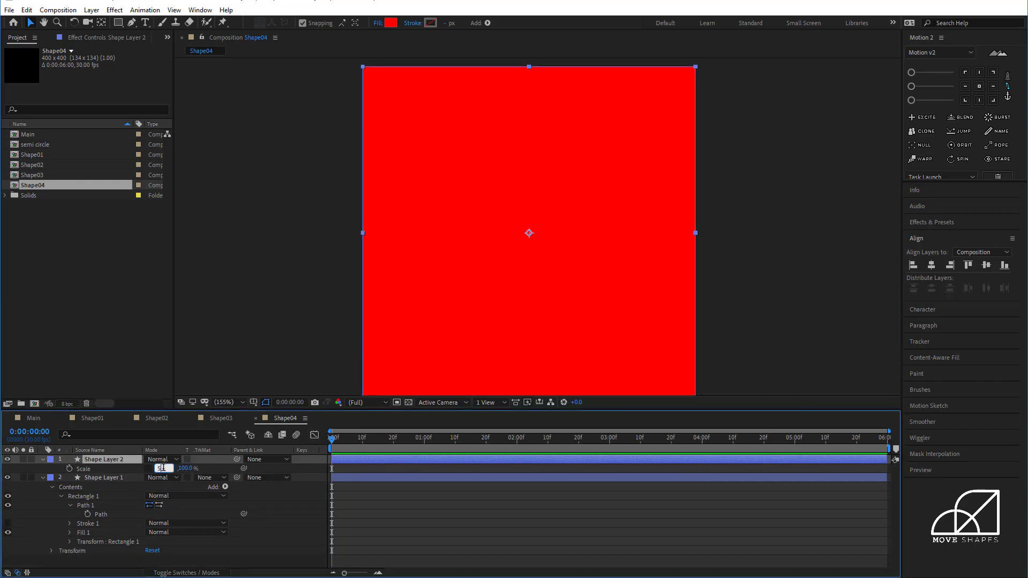
type("0")
key("Return")
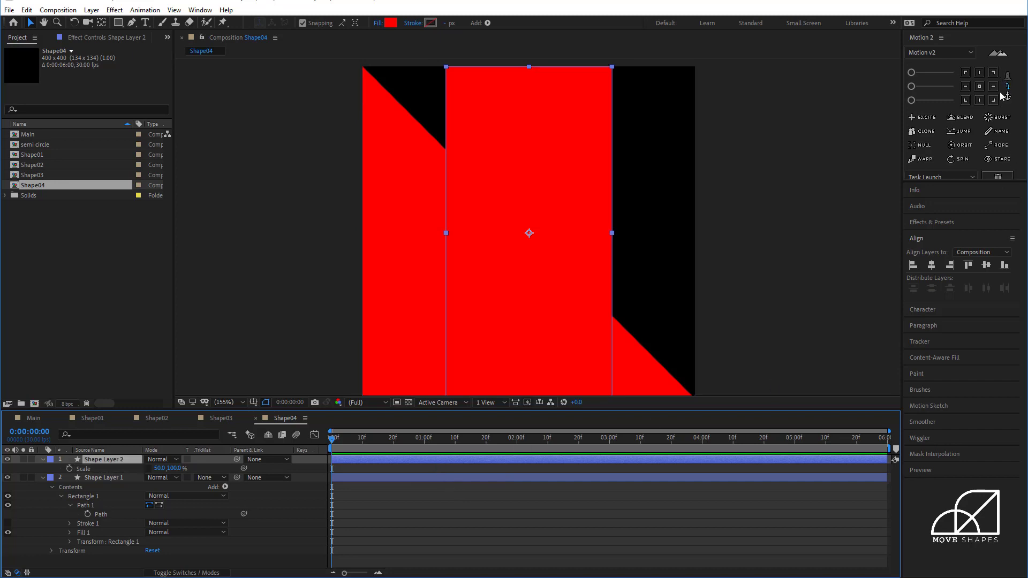
Align the half-width rectangle to the composition's right edge and change its fill colour to white, FFFFFF.
left_click(950, 265)
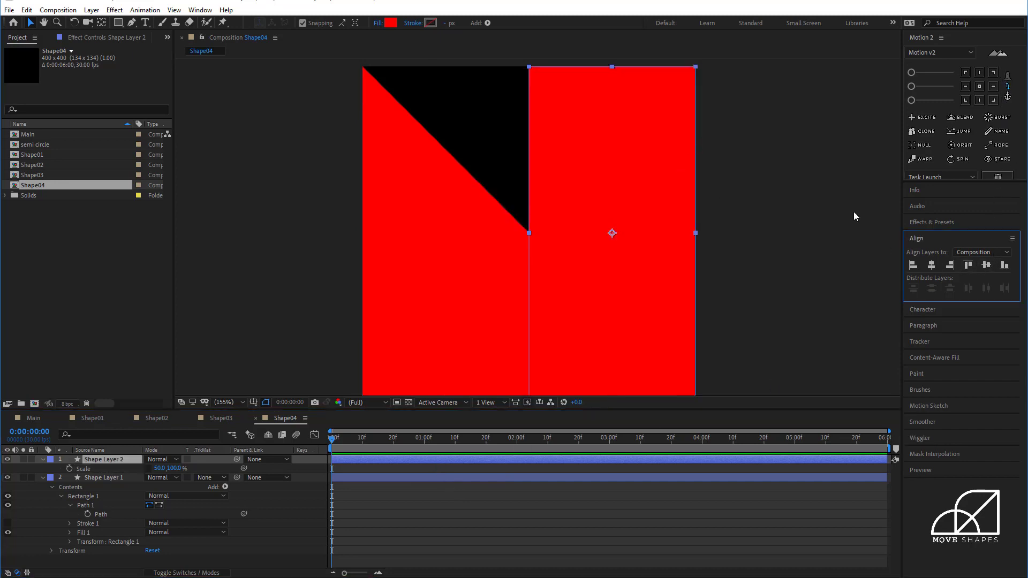
left_click(391, 23)
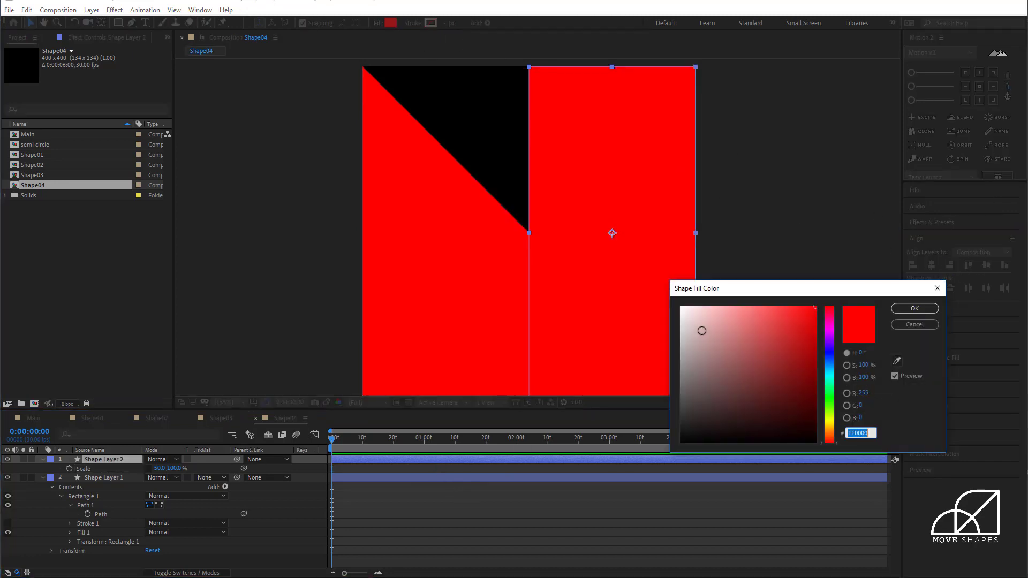
type("ffffff")
left_click(914, 308)
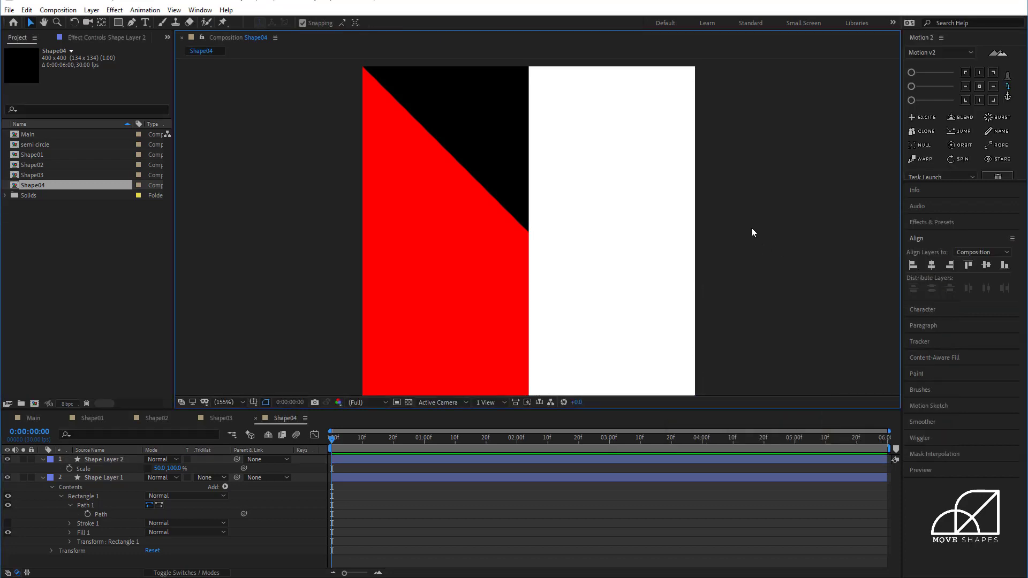
Move the red triangle's upper-left path point horizontally along the upper edge to just short of the white rectangle.
left_click(101, 514)
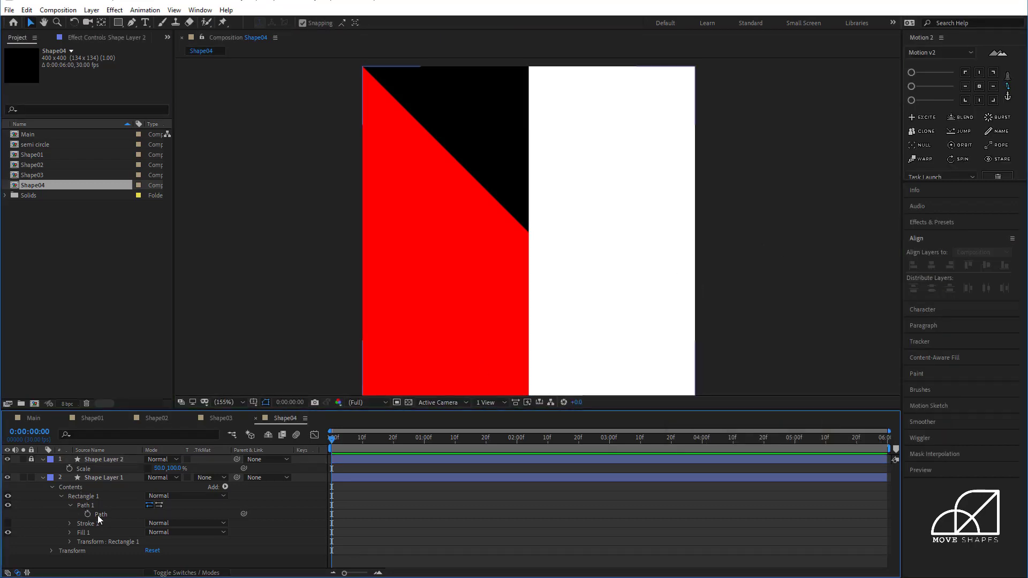
left_click_drag(370, 97, 331, 58)
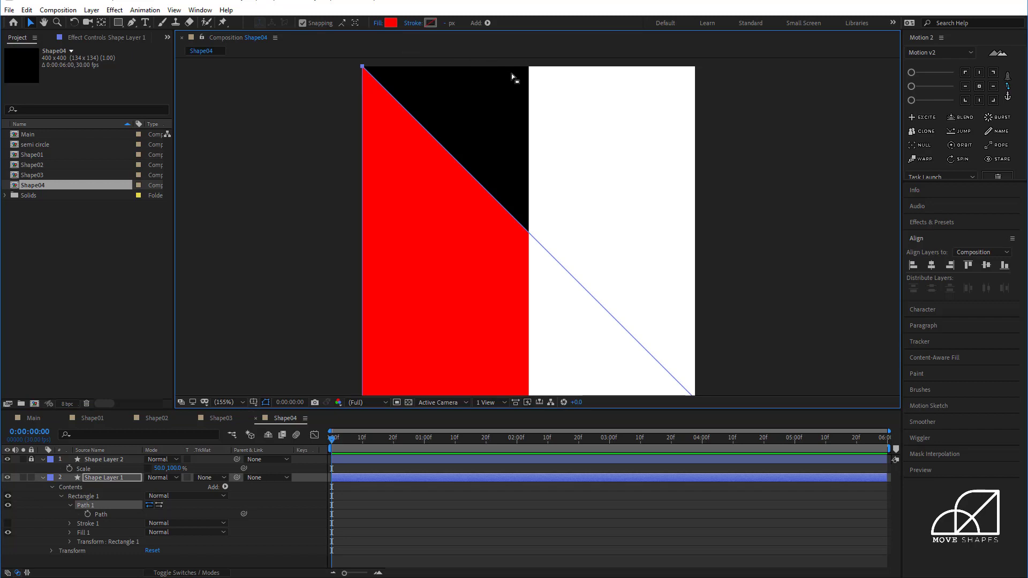
key("shift+Right")
key("shift+Right")
key("shift+Right")
key("shift+Right")
key("shift+Right")
key("shift+Right")
key("shift+Right")
key("shift+Right")
key("shift+Right")
key("shift+Right")
key("shift+Right")
key("shift+Right")
key("shift+Right")
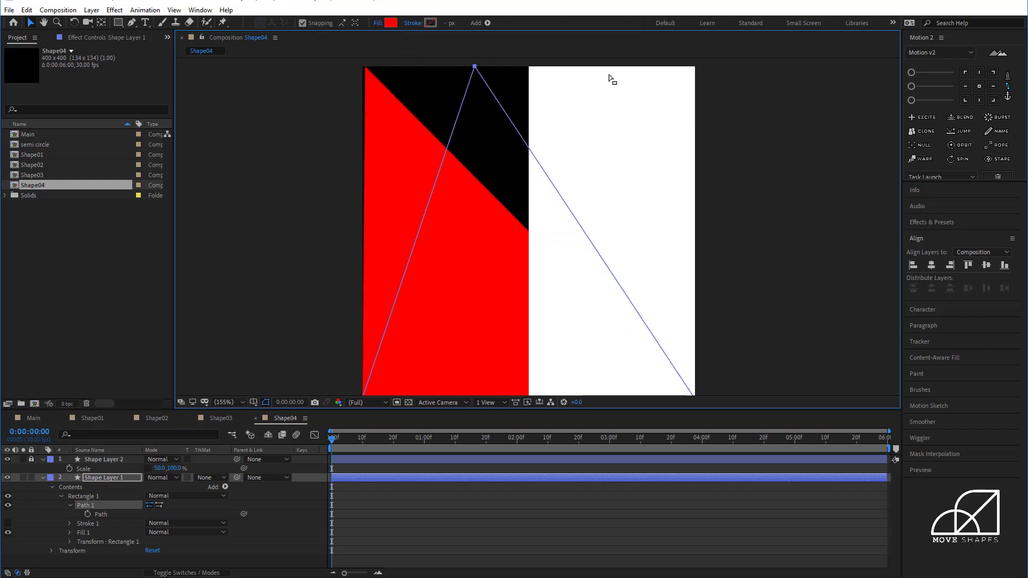
key("shift+Right")
key("shift+Right")
key("shift+Right")
key("shift+Right")
key("shift+Right")
key("shift+Right")
Fine-adjust the triangle's apex horizontally until it meets the white rectangle's left edge at the composition's centre.
left_click_drag(567, 98, 576, 206)
scroll(577, 207, "up", 1)
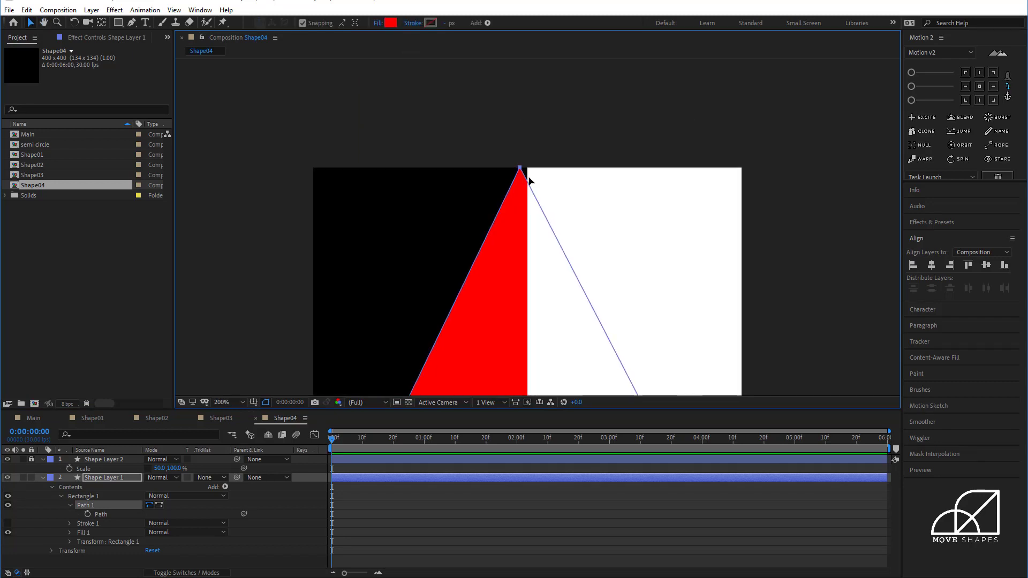
scroll(558, 156, "up", 3)
left_click_drag(538, 166, 548, 227)
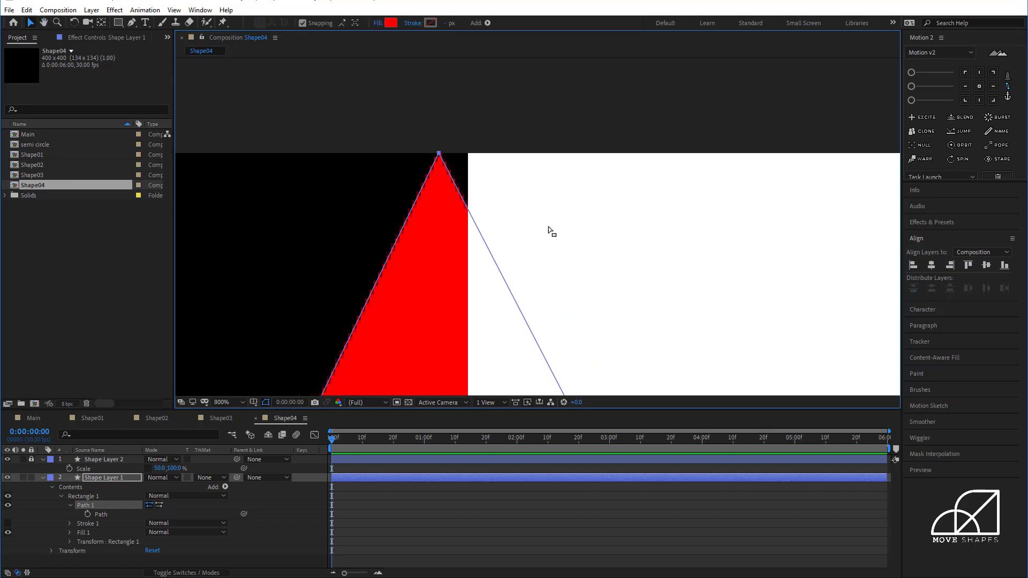
key("Right")
key("Right")
key("Right")
key("Right")
key("Right")
key("Right")
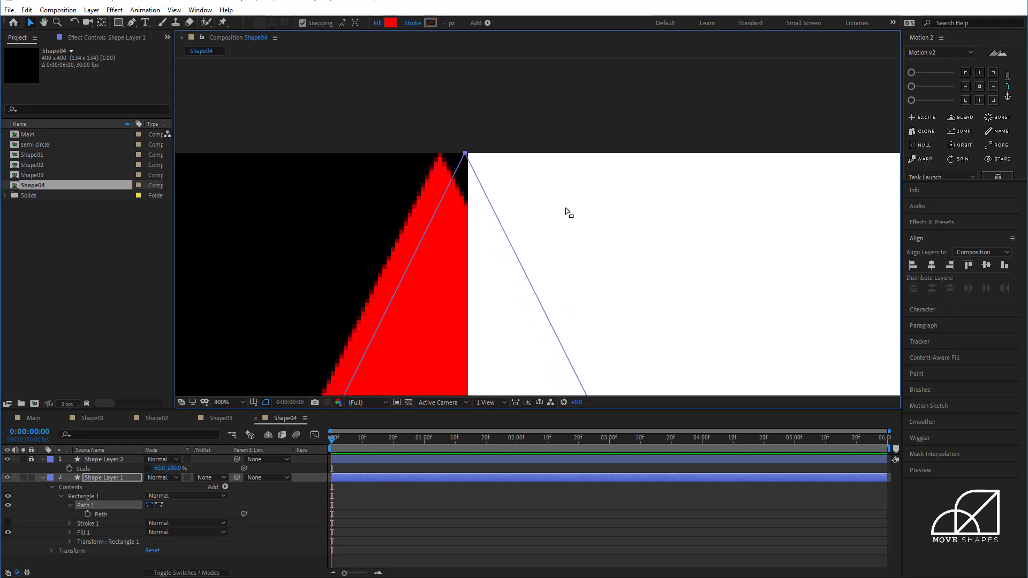
key("Right")
scroll(566, 208, "down", 6)
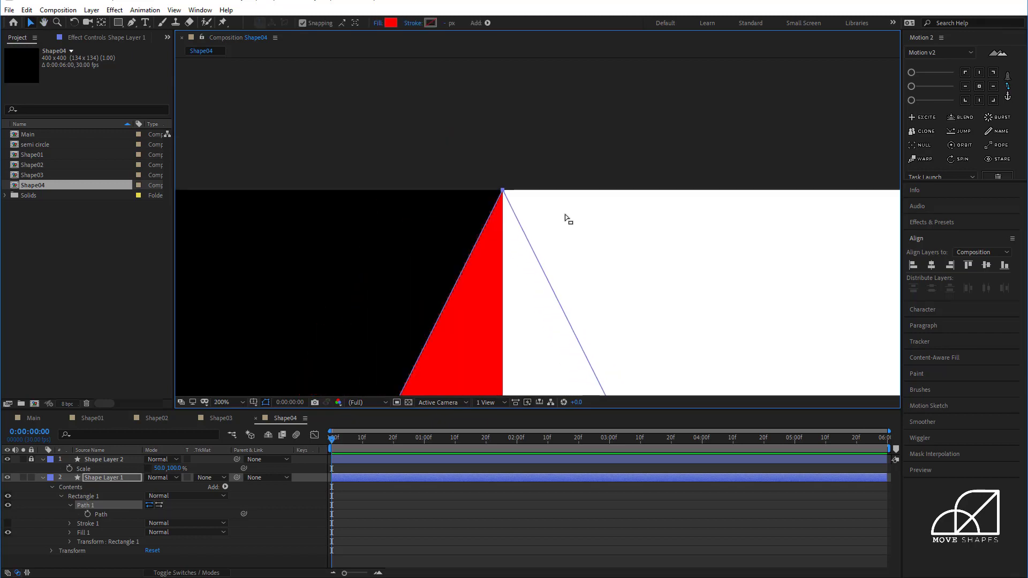
left_click(773, 110)
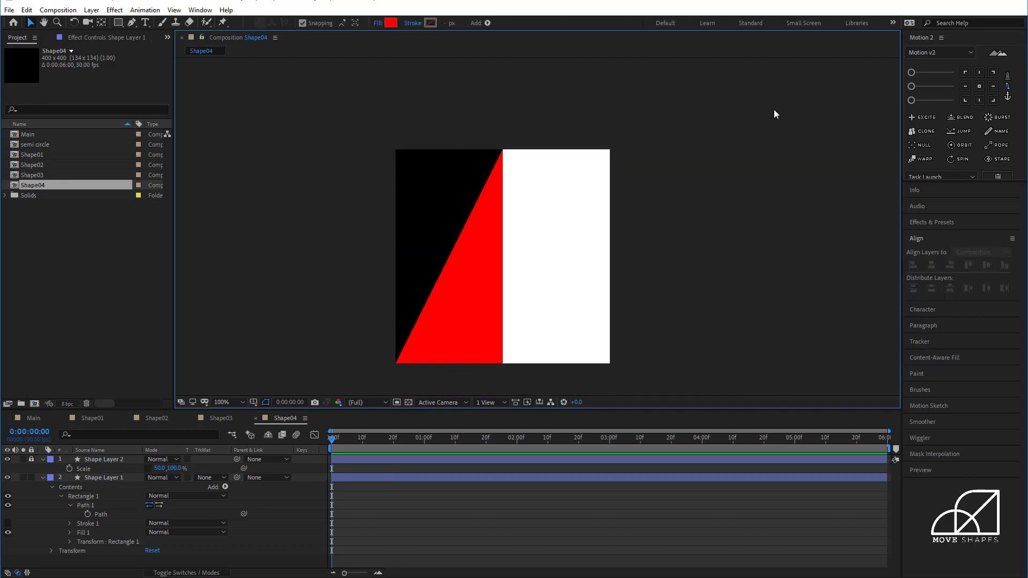
Unlock and delete the white guide rectangle, Shape Layer 2.
left_click(412, 459)
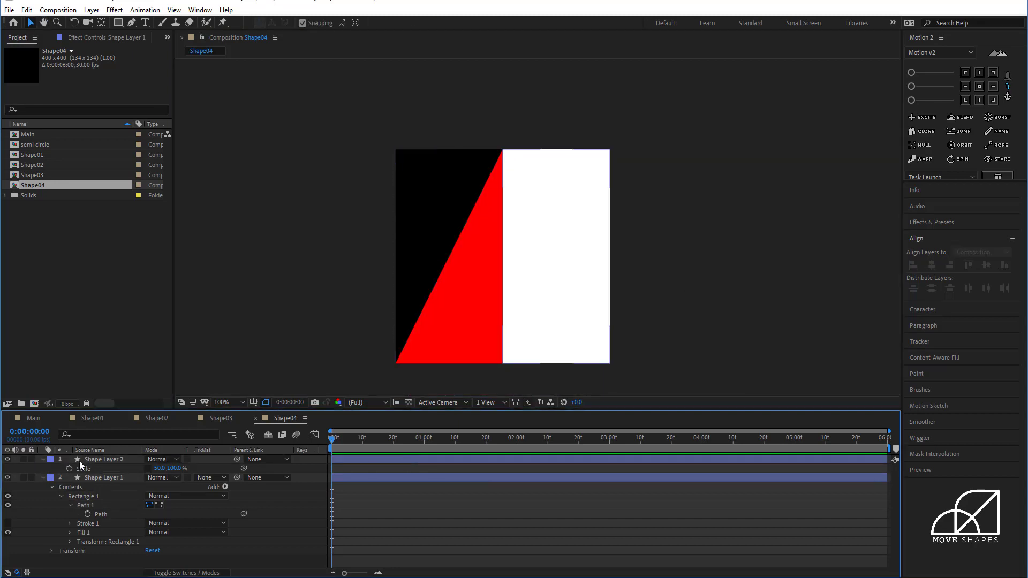
left_click(82, 460)
key("Delete")
Fit the composition in the viewer and set the triangle layer's vertical scale to 50%, keeping its width at 100%.
key("ctrl+a")
key("s")
left_click(222, 402)
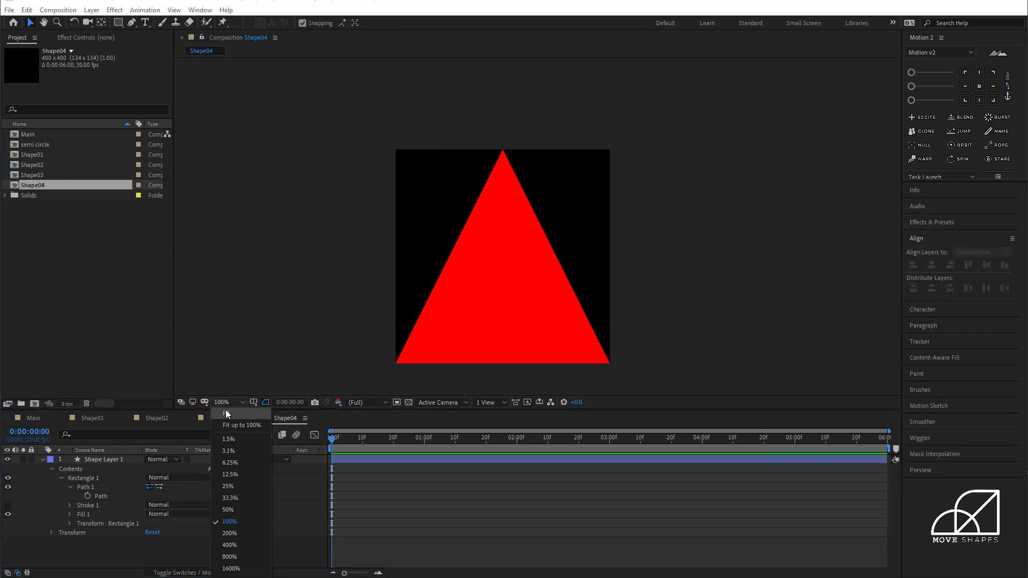
left_click(226, 411)
left_click_drag(169, 469, 188, 480)
left_click(177, 469)
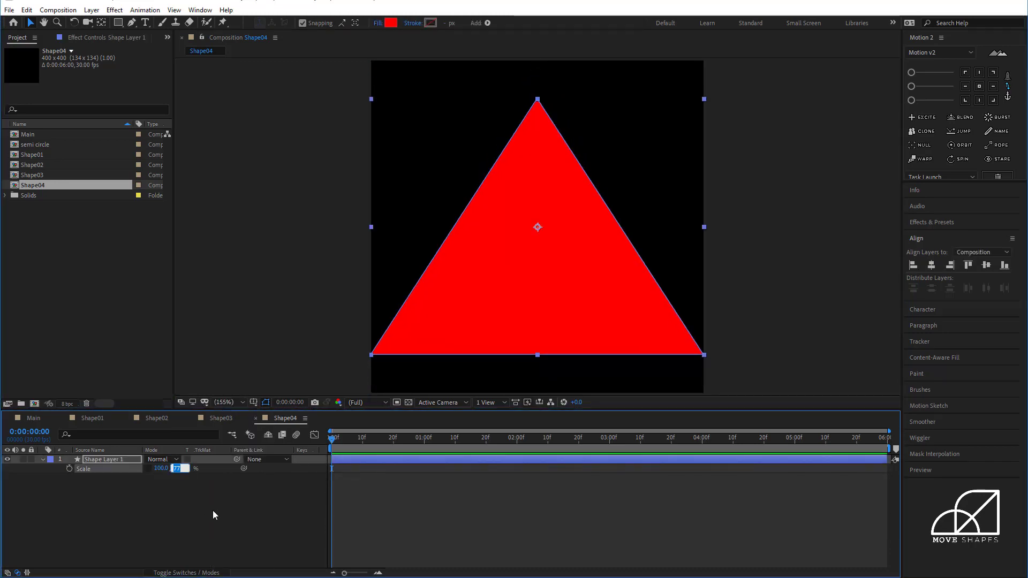
type("50")
key("Return")
left_click(219, 509)
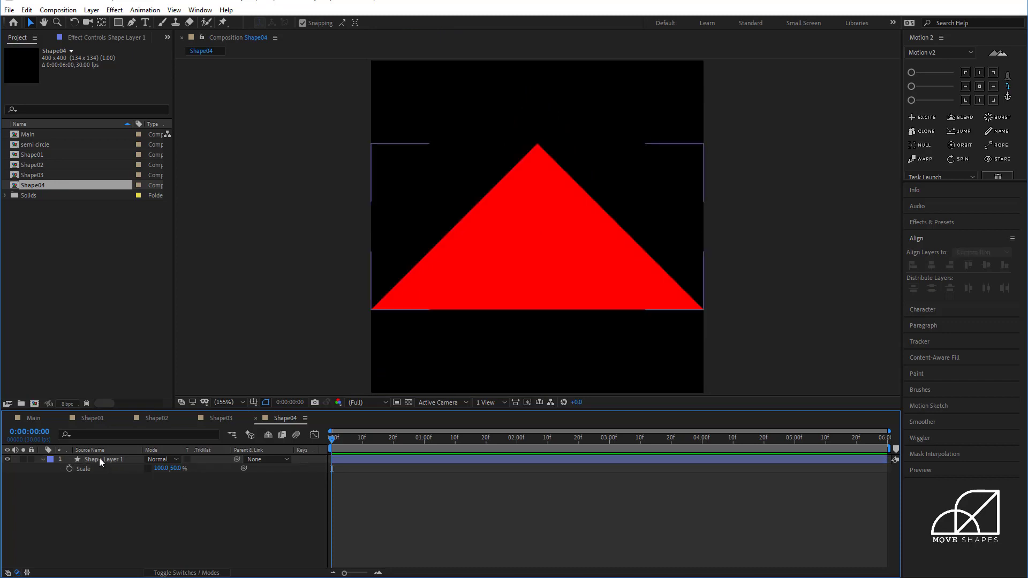
Show Shape Layer 1's Position property and move the layer's anchor point to the triangle's apex.
left_click(99, 459)
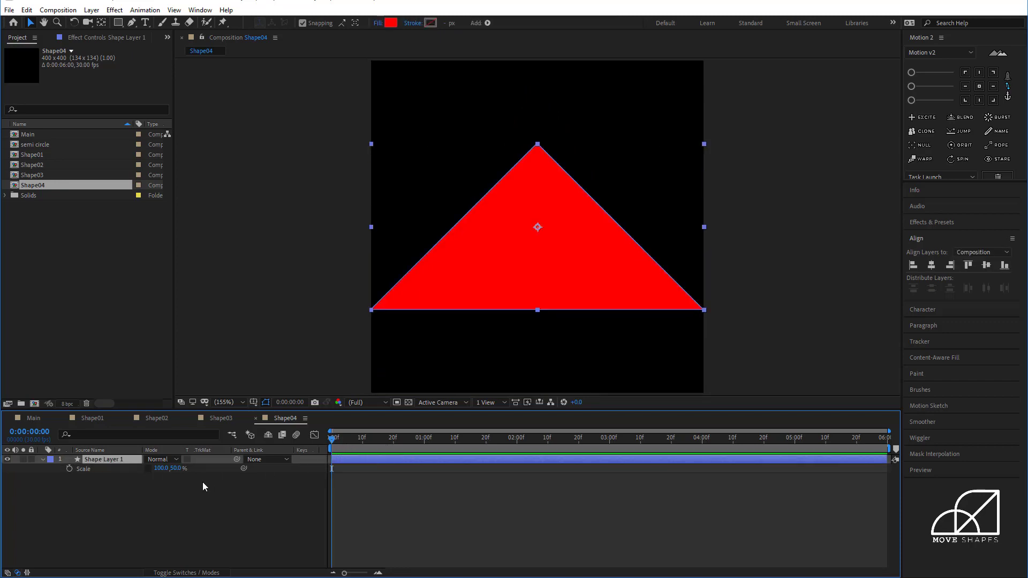
key("p")
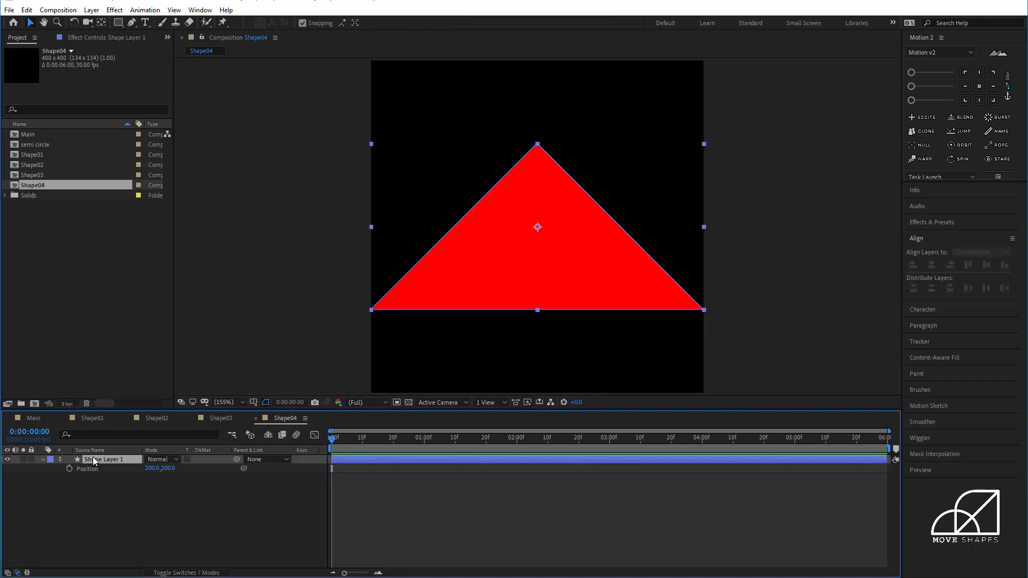
left_click(103, 23)
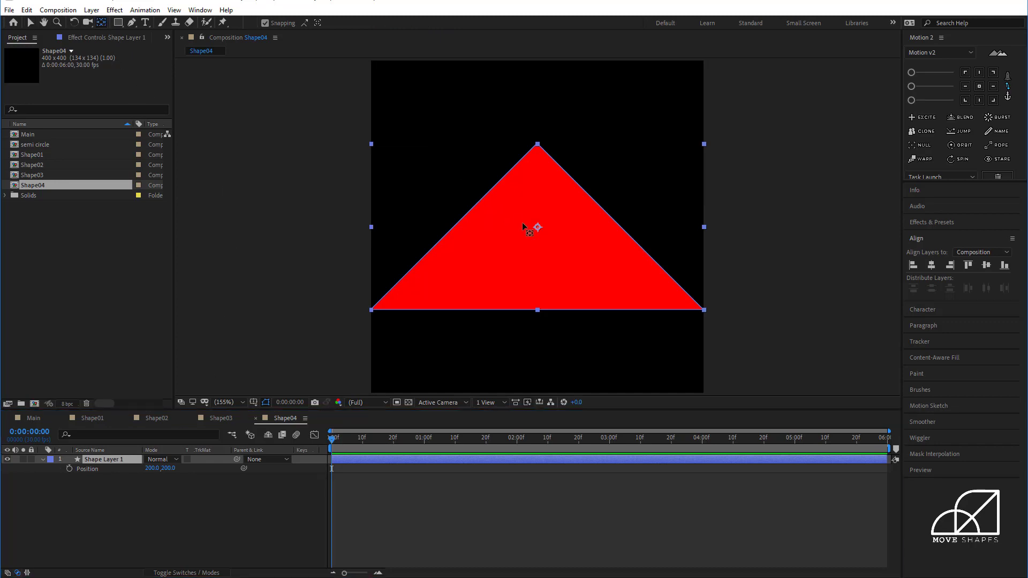
left_click_drag(537, 226, 537, 144)
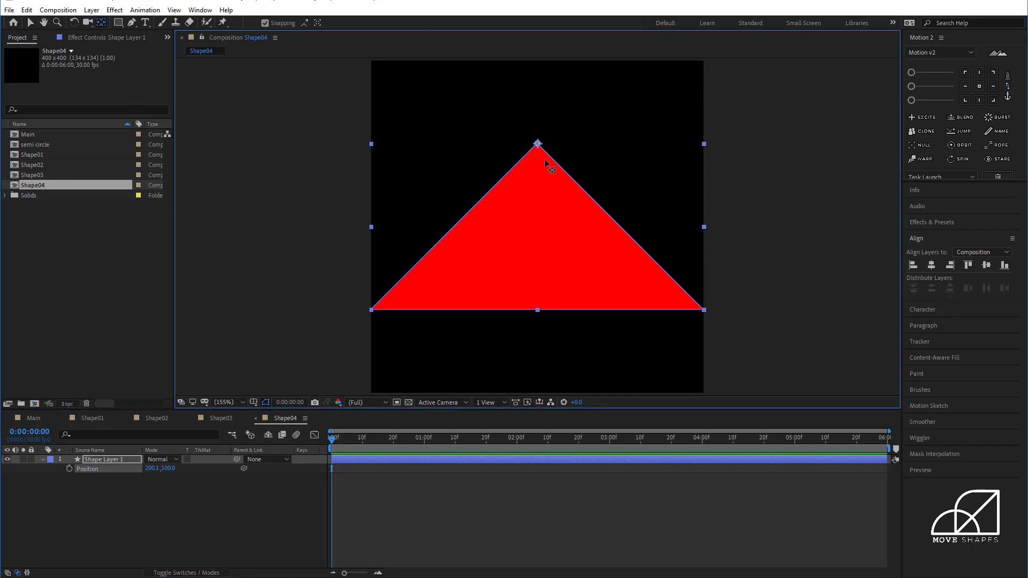
key("v")
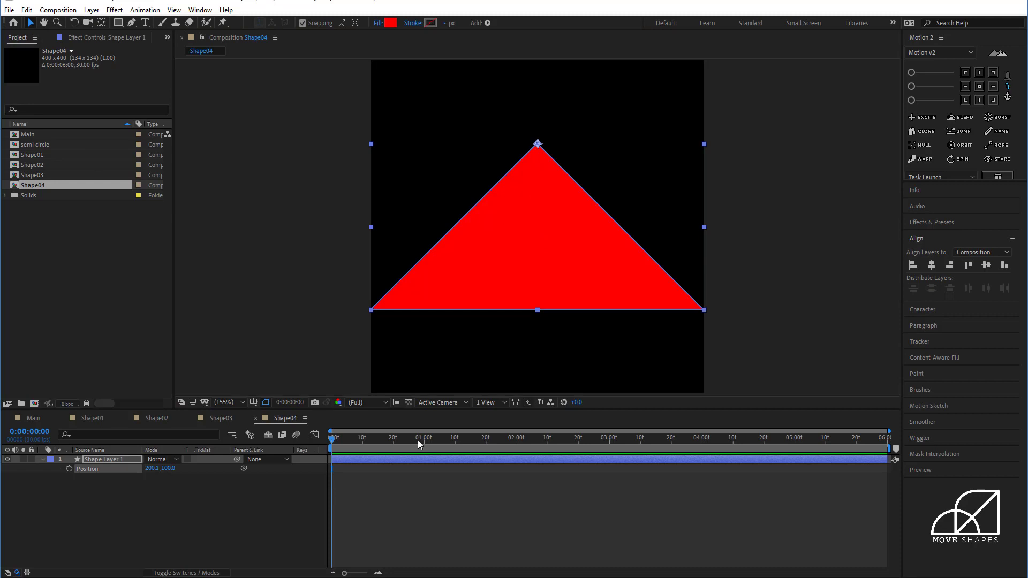
Set Shape Layer 1's position to 200, 400 at the start of the composition, placing the triangle just below the frame.
left_click(315, 454)
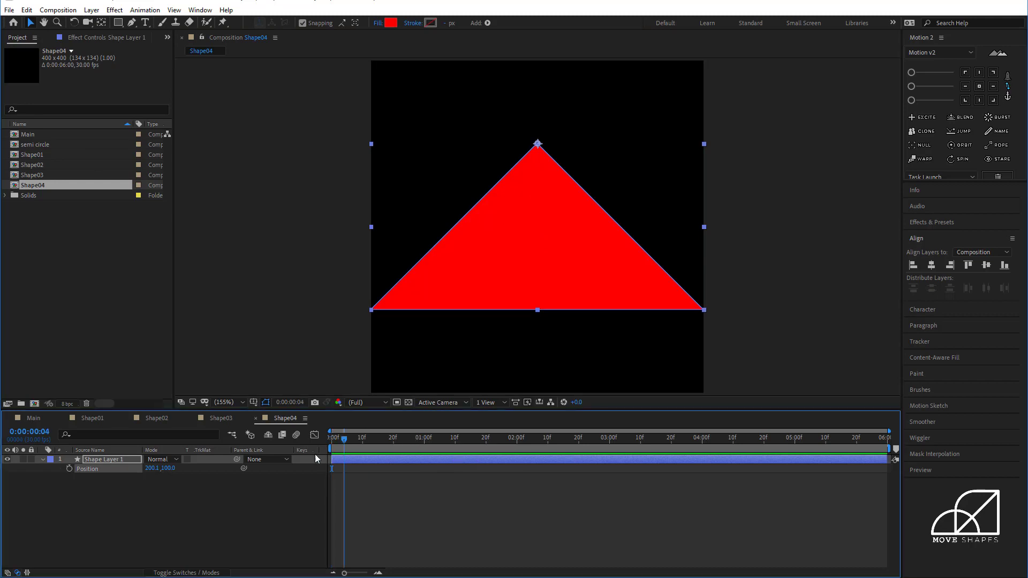
left_click(172, 483)
left_click(168, 468)
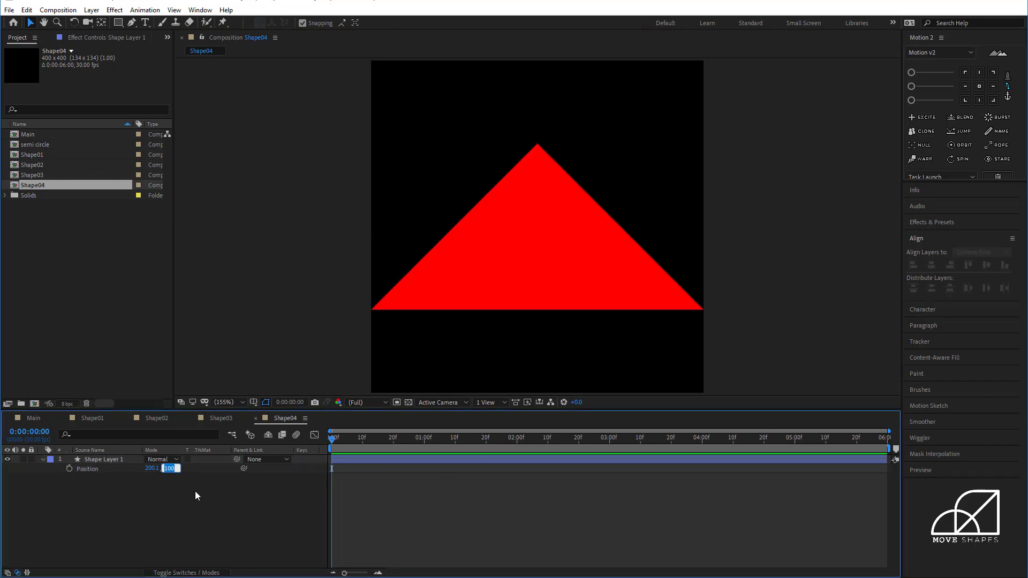
type("400")
key("Return")
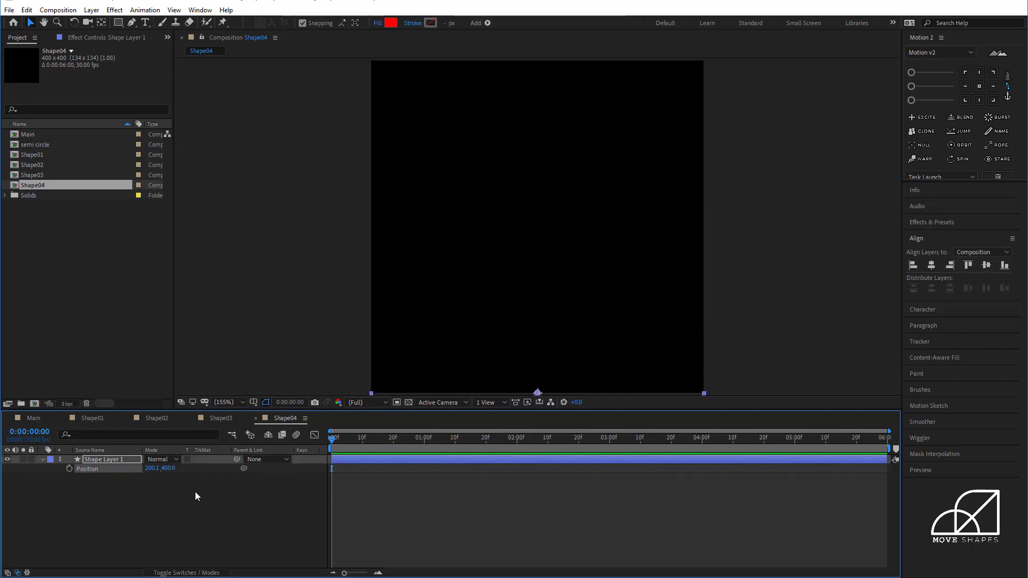
left_click(153, 468)
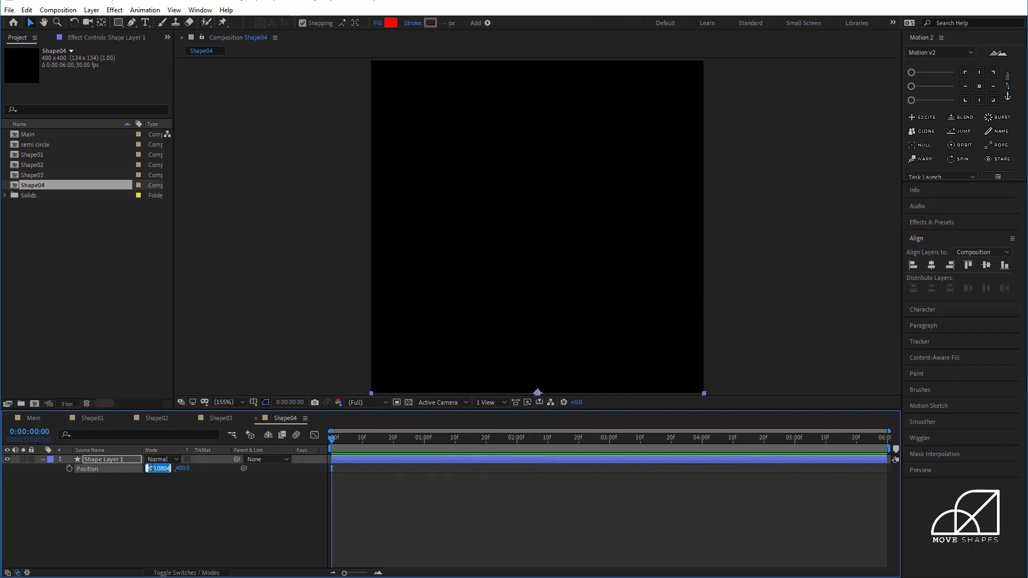
type("200")
key("Return")
left_click(409, 485)
left_click(545, 359)
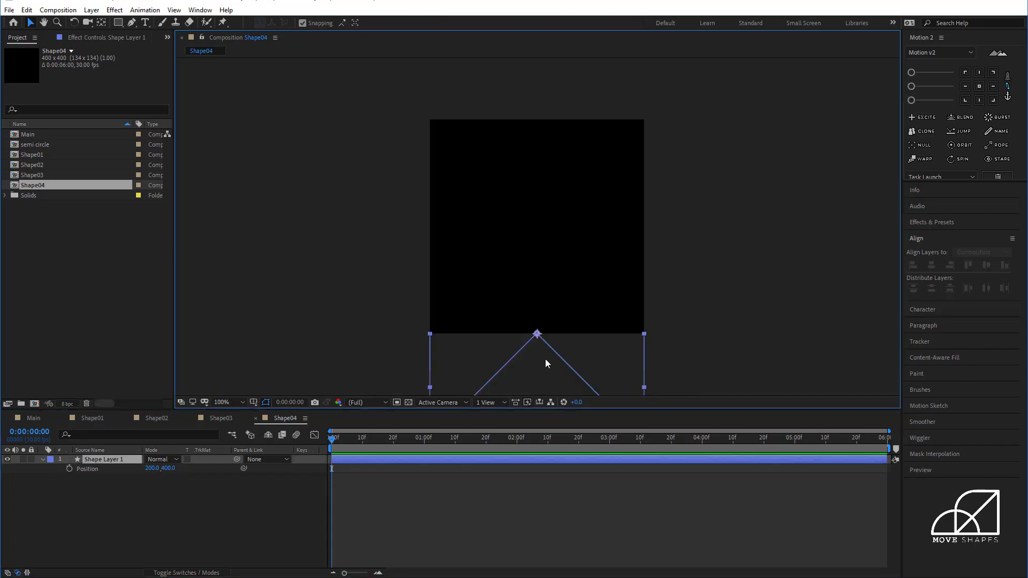
left_click(474, 502)
Add a position keyframe to Shape Layer 1 at 0:00:00:00 and set its position to 200, 200 at 0:00:00:15.
left_click(337, 459)
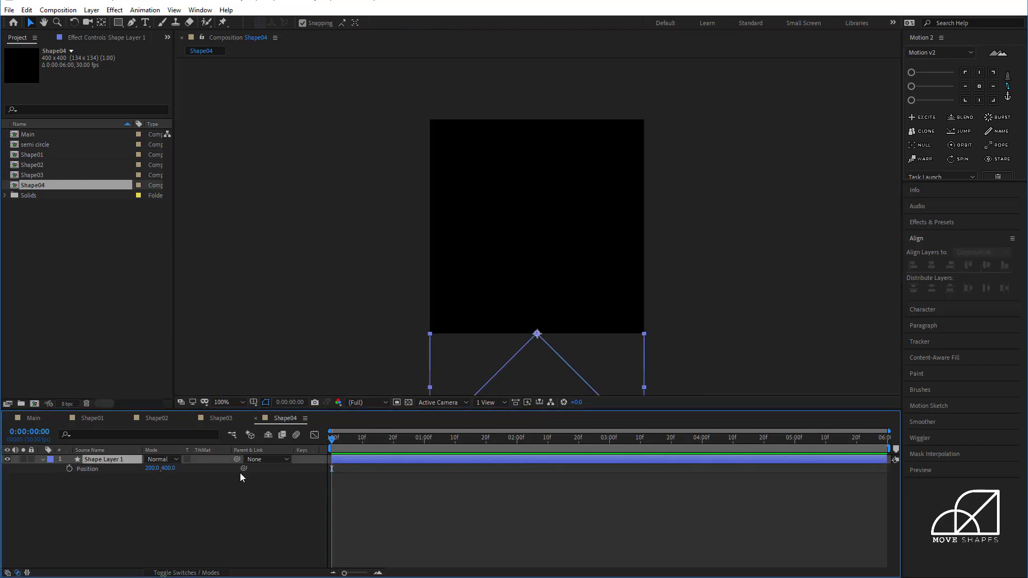
left_click(69, 468)
left_click_drag(377, 441, 377, 443)
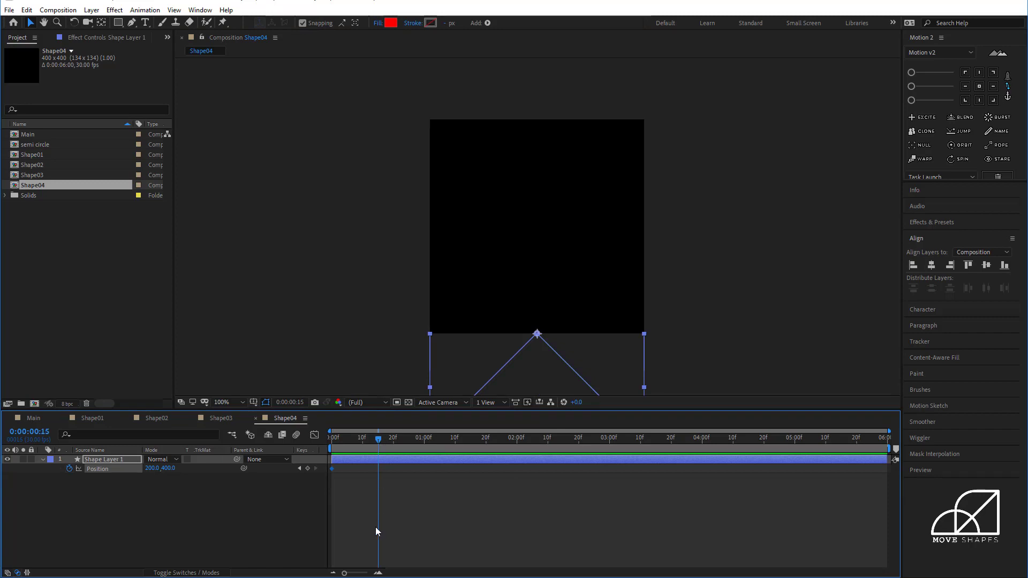
key("equal")
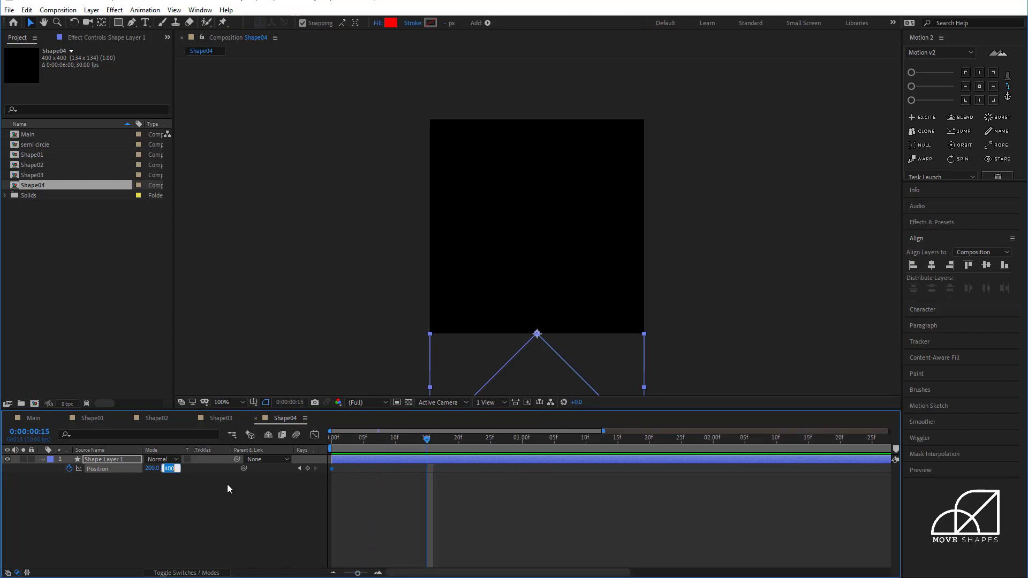
type("200")
key("Return")
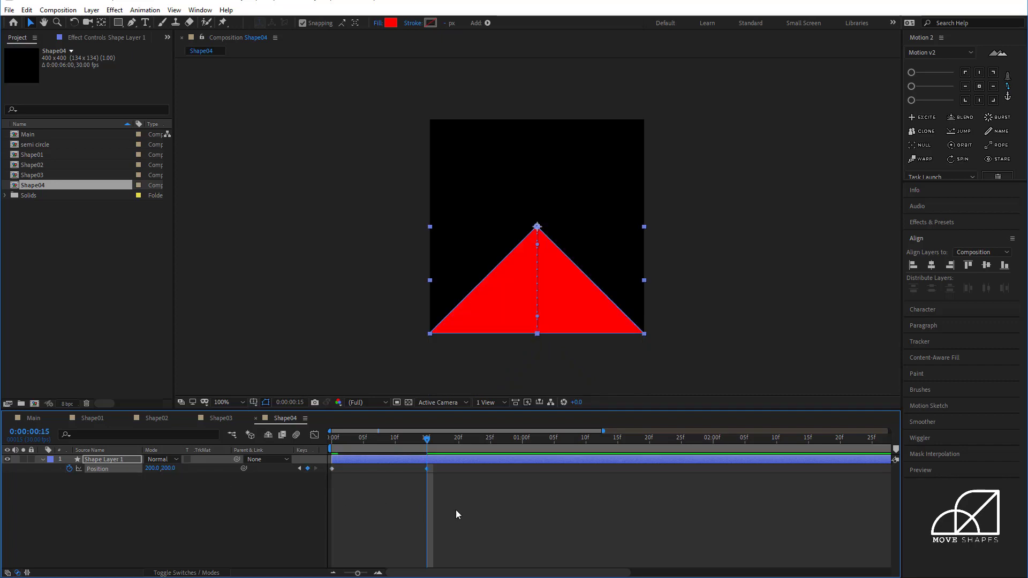
left_click(457, 514)
Add a position keyframe of 200, 400 to Shape Layer 1 at 0:00:01:00.
mouse_move(426, 446)
left_mouse_down()
mouse_move(337, 446)
mouse_move(523, 457)
left_mouse_up()
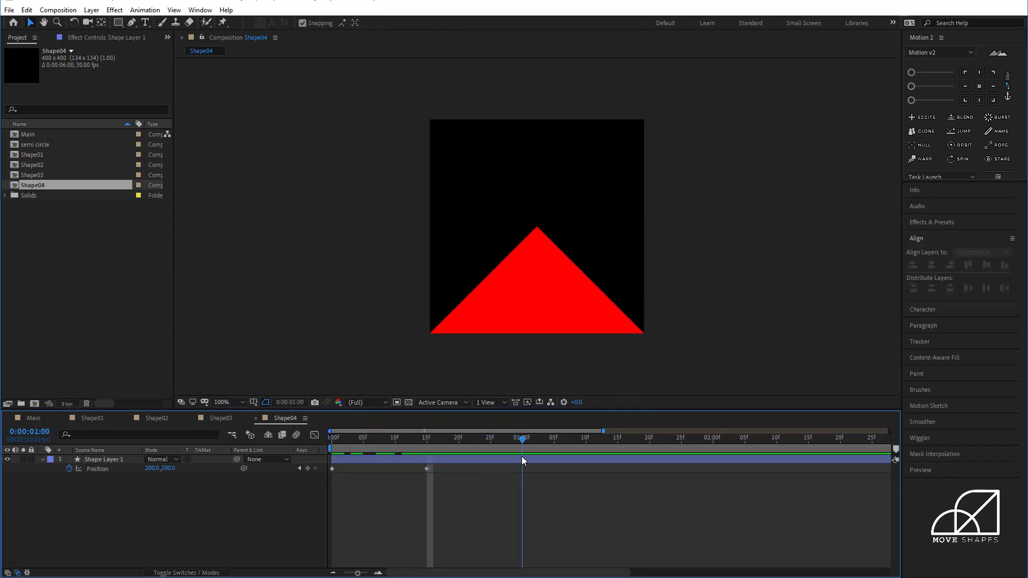
left_click(168, 469)
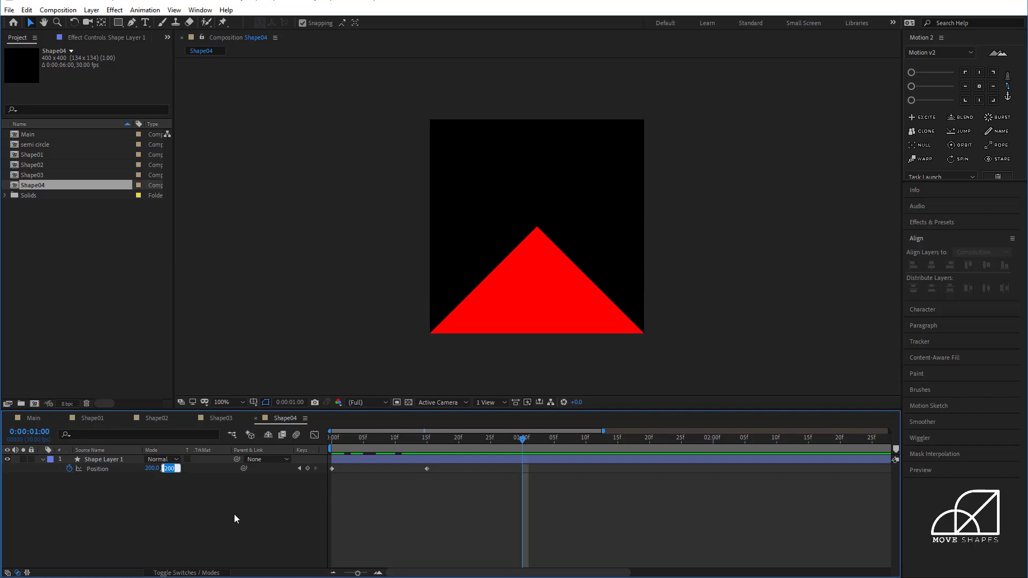
type("400")
key("Return")
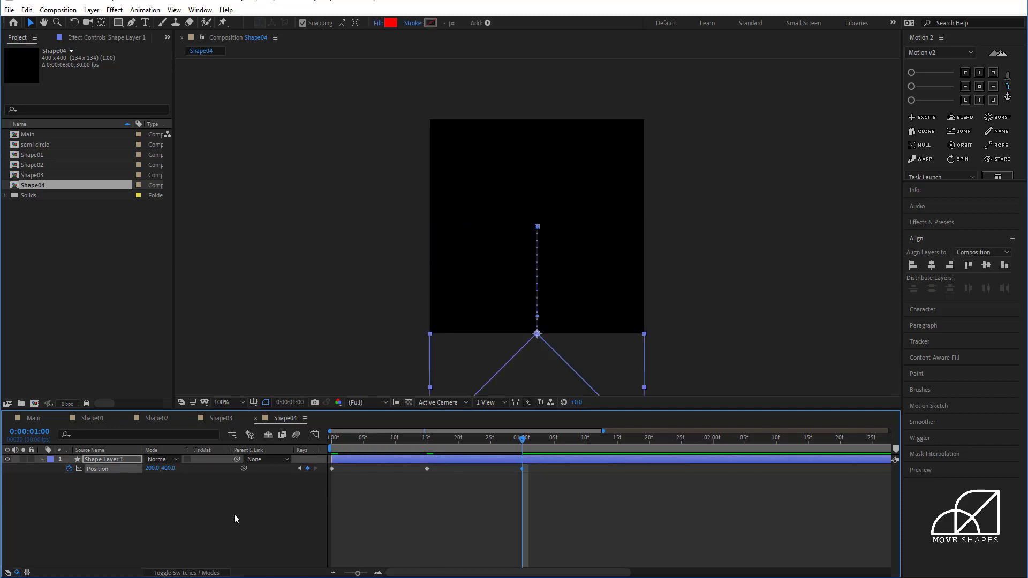
Change Shape Layer 1's vertical position at the 0:00:01:00 keyframe to 0.
left_click(168, 468)
type("0")
key("Return")
left_click(675, 522)
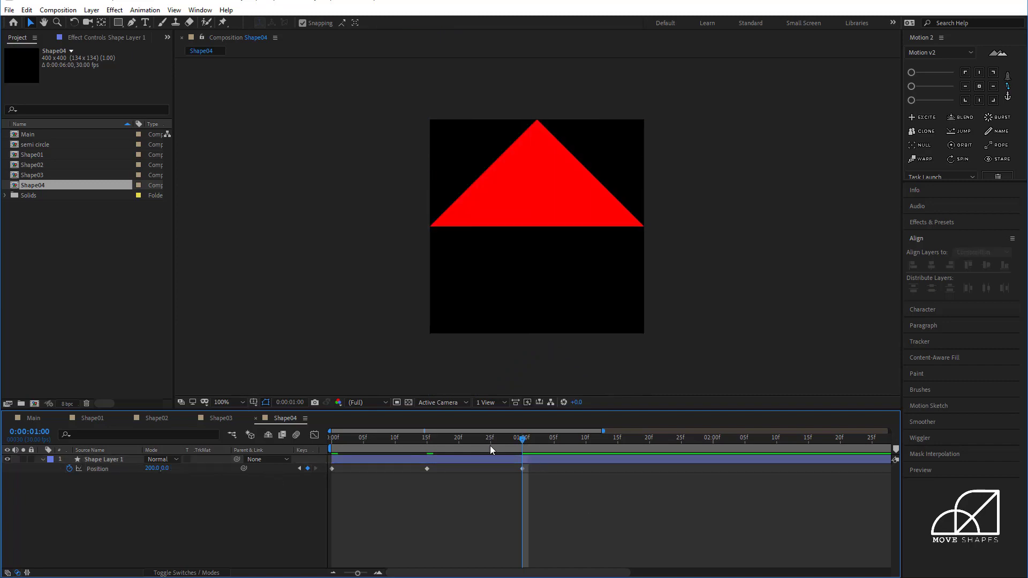
Add a scale keyframe to Shape Layer 1 at 0:00:01:00.
mouse_move(522, 438)
left_mouse_down()
mouse_move(321, 463)
mouse_move(519, 475)
mouse_move(619, 467)
left_mouse_up()
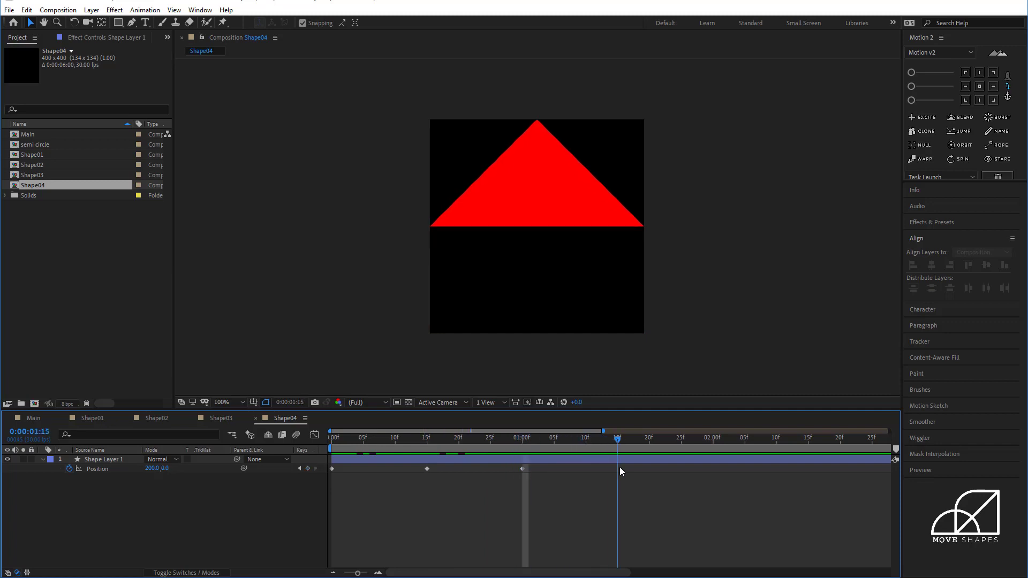
left_click(585, 459)
key("j")
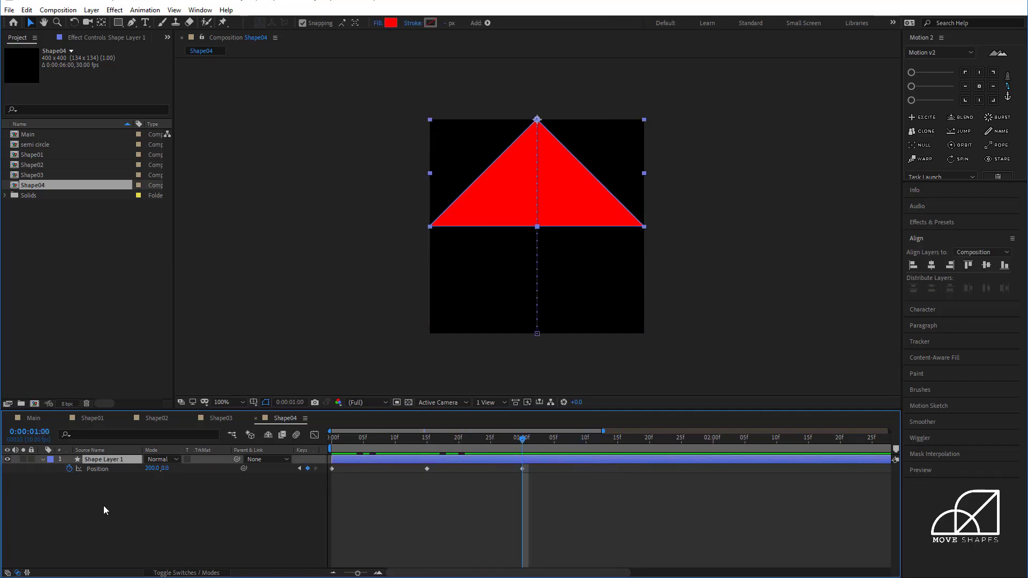
key("s")
left_click(68, 469)
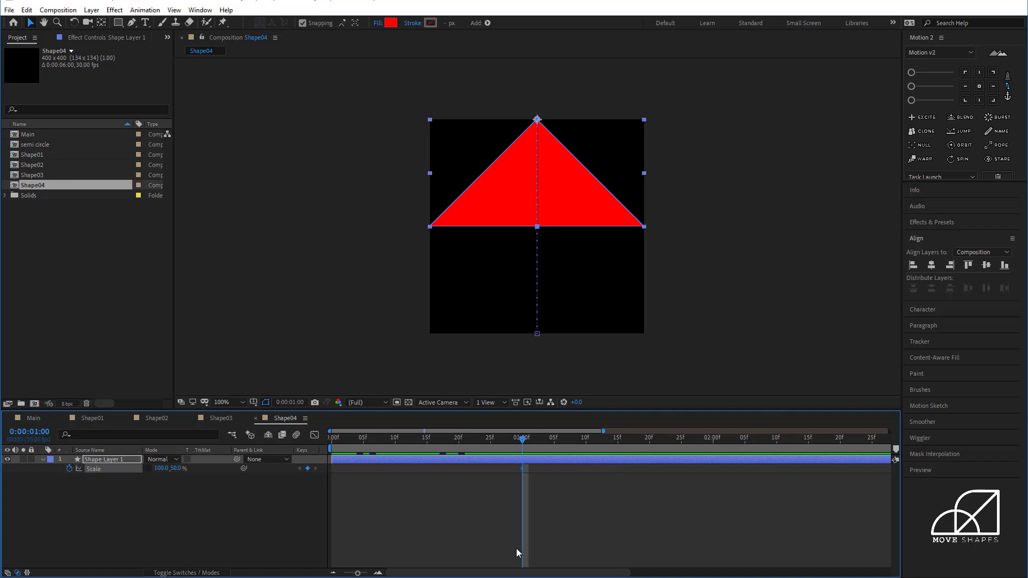
Set Shape Layer 1's scale to 0% at 0:00:01:15.
key("shift+p")
left_click_drag(531, 438, 620, 450)
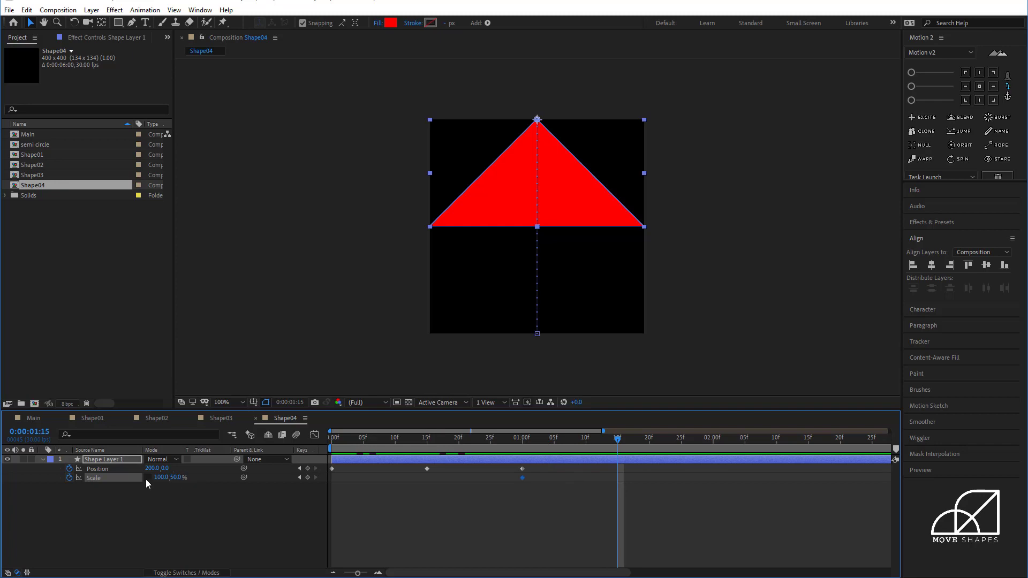
left_click(177, 478)
type("0")
key("Return")
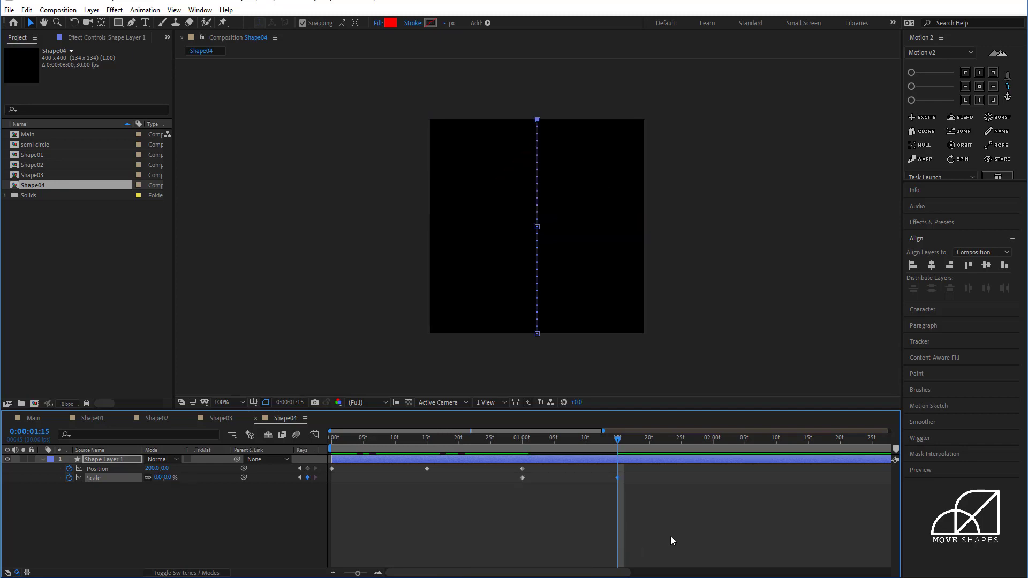
Apply Easy Ease to all of Shape Layer 1's position and scale keyframes.
left_click_drag(617, 443, 278, 460)
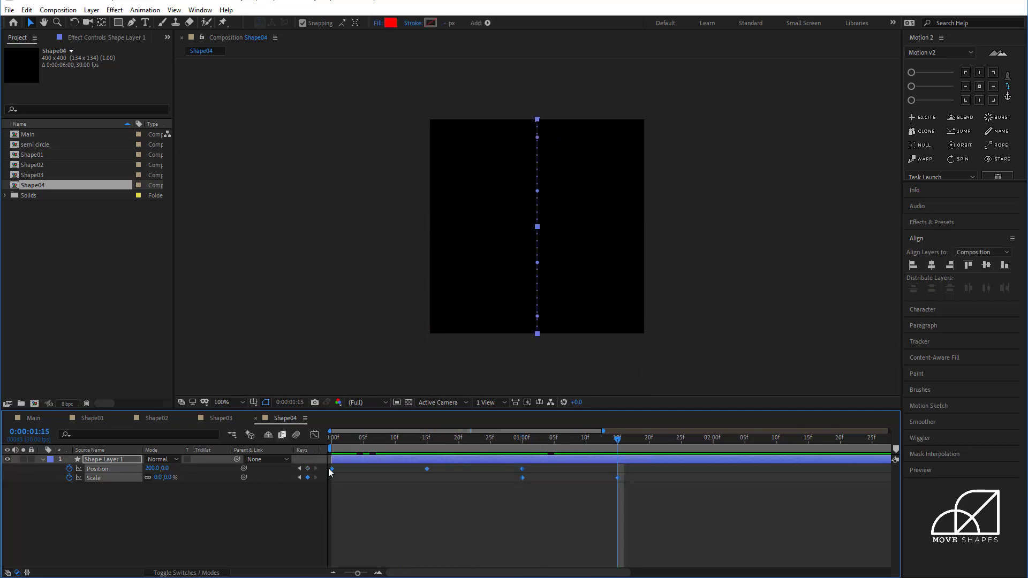
right_click(332, 469)
mouse_move(407, 460)
left_click(555, 493)
Raise the influence of the eased position and scale keyframes to about 60% in the speed graph.
left_click(314, 434)
left_click_drag(633, 509, 315, 525)
left_click_drag(601, 518, 581, 517)
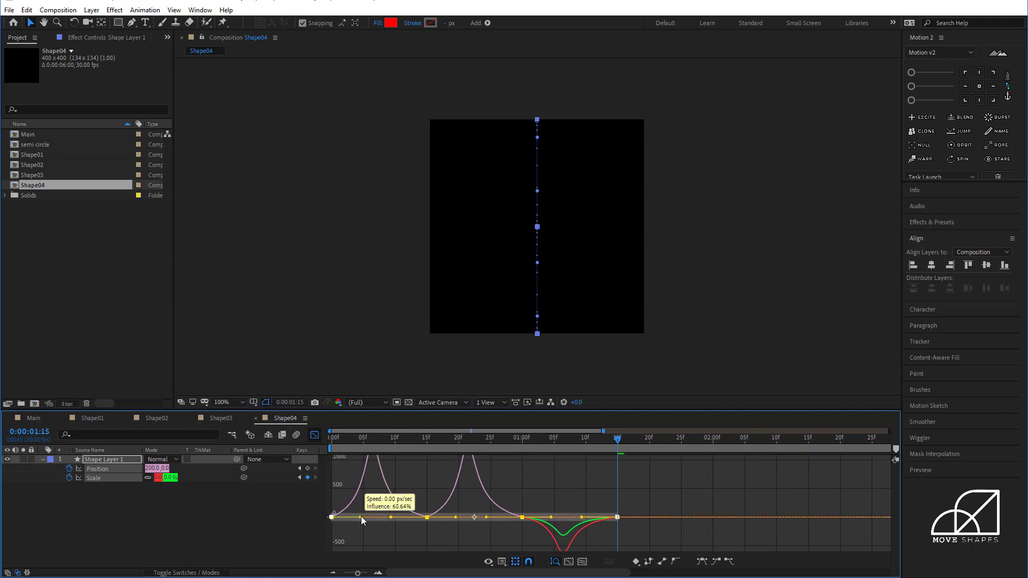
left_click(314, 435)
left_click(539, 533)
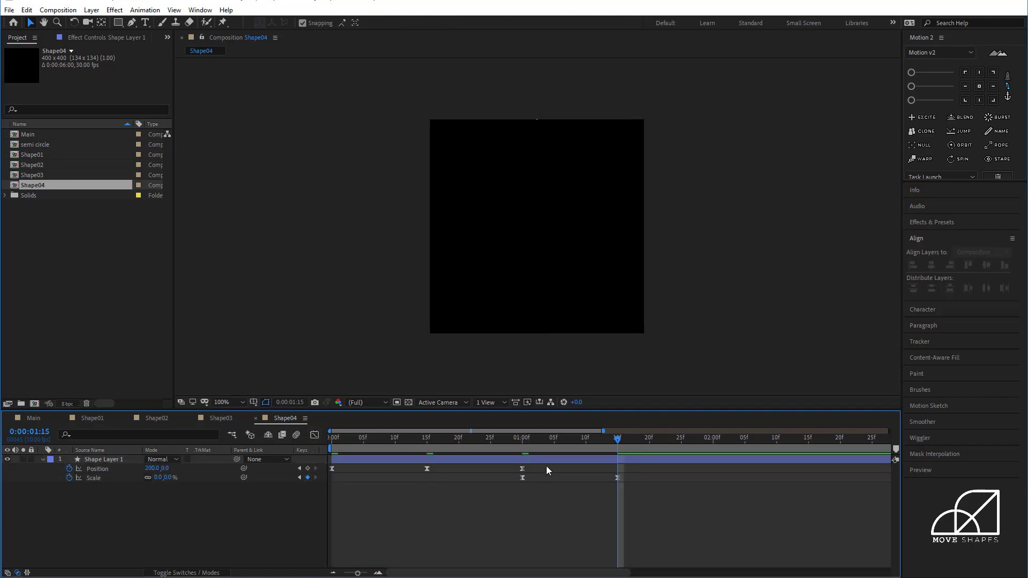
Duplicate Shape Layer 1 and shift the copy so that it starts at 0:00:00:15.
left_click(471, 460)
left_click(350, 438)
left_click_drag(387, 438, 426, 440)
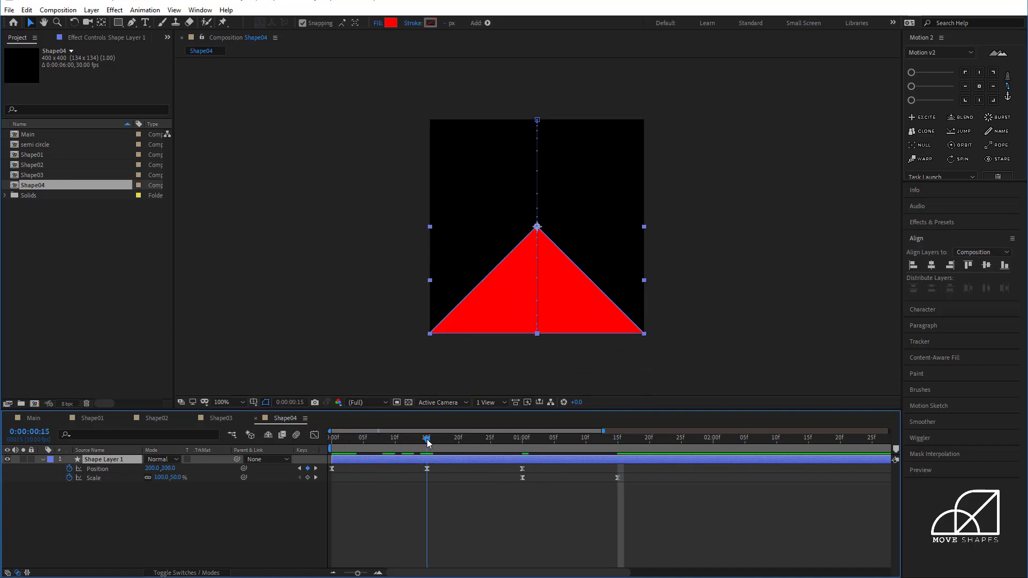
key("ctrl+d")
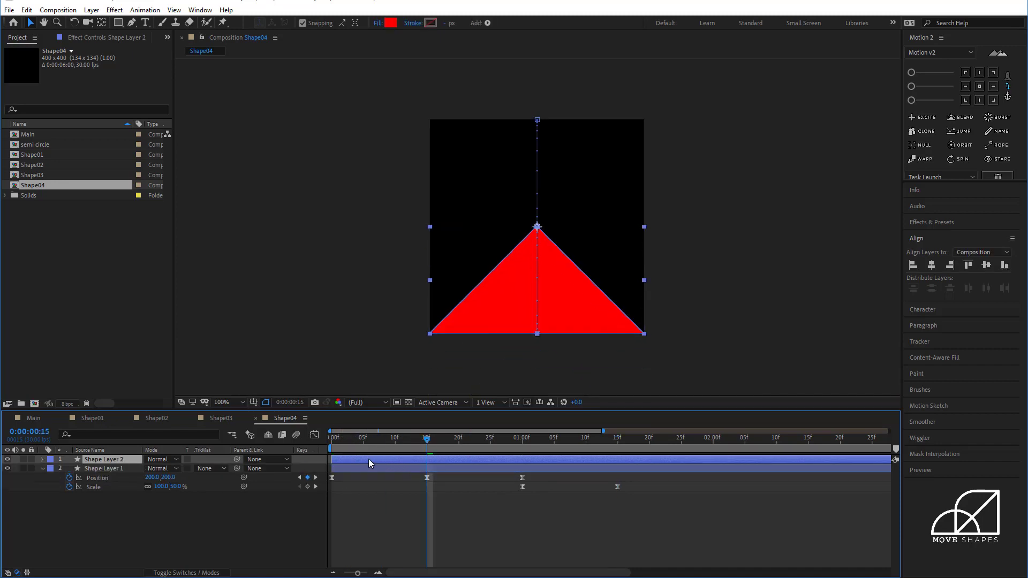
left_click_drag(369, 464, 619, 455)
Duplicate the triangle layer twice more, starting the copies at 0:00:01:00 and 0:00:01:15.
left_click(524, 461)
key("ctrl+d")
key("[")
key("ctrl+d")
key("[")
key("u")
left_click(589, 525)
scroll(525, 456, "right", 2)
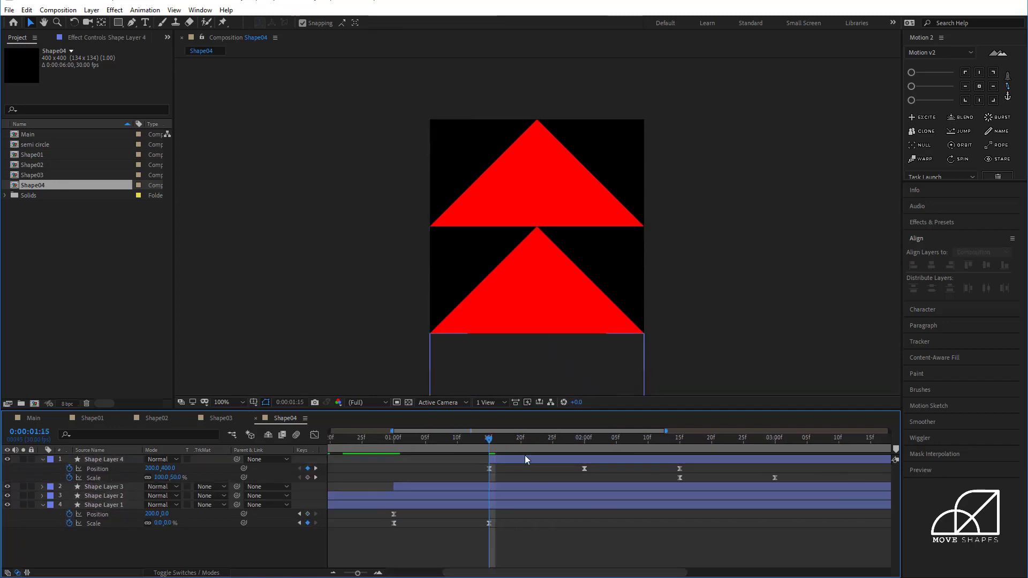
Duplicate the triangle layer up to Shape Layer 9, starting each copy 15 frames after the previous one.
left_click(507, 459)
key("ctrl+d")
left_click_drag(507, 459, 697, 463)
left_click(776, 442)
key("u")
key("ctrl+d")
left_click_drag(629, 460, 676, 460)
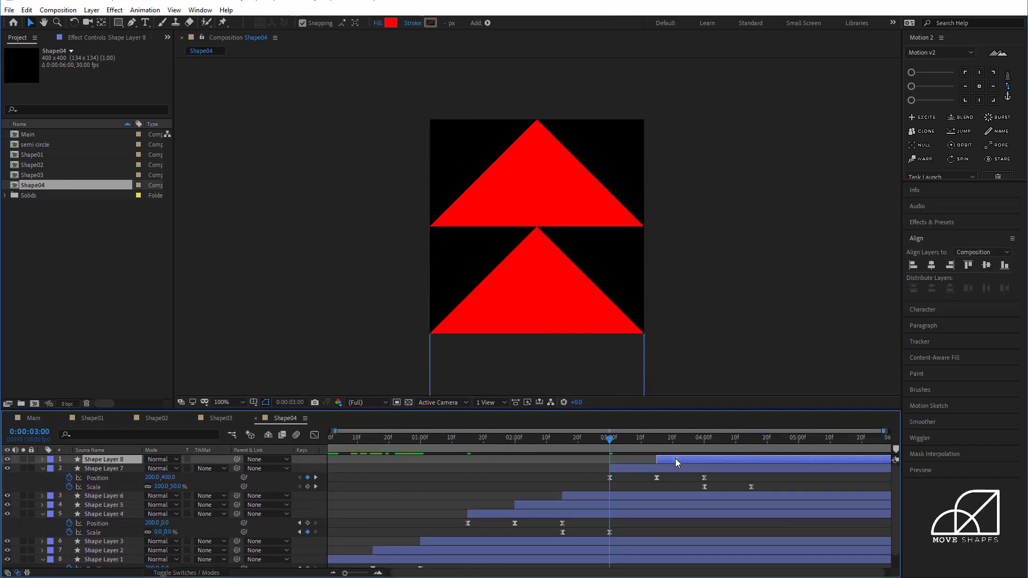
key("ctrl+d")
Collapse the layer properties and shift all nine triangle layers one second earlier, so Shape Layer 3 starts at 0:00:00:00.
key("ctrl+shift+a")
key("u")
key("Home")
key("ctrl+a")
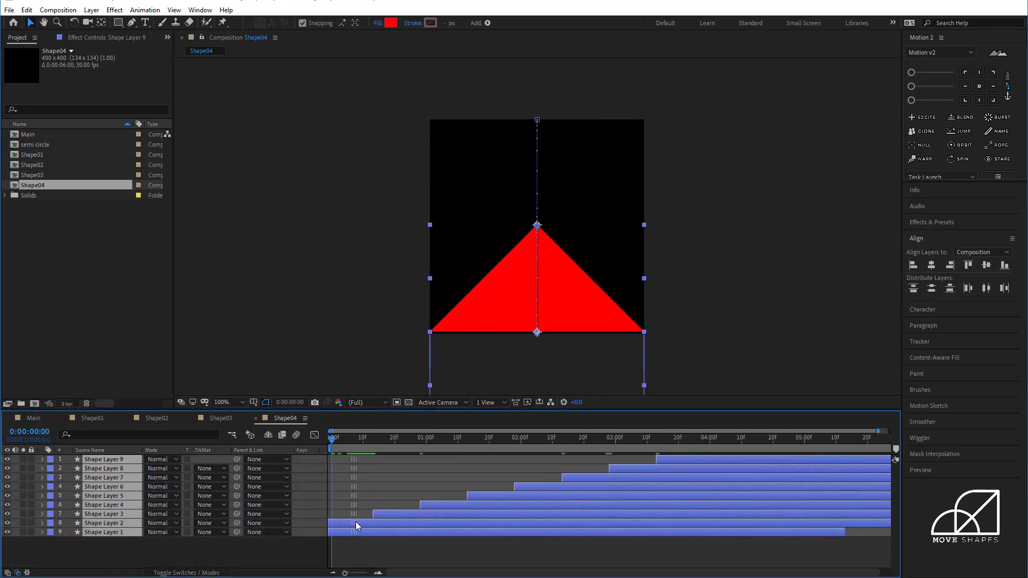
left_click_drag(400, 522, 358, 516)
left_click(721, 342)
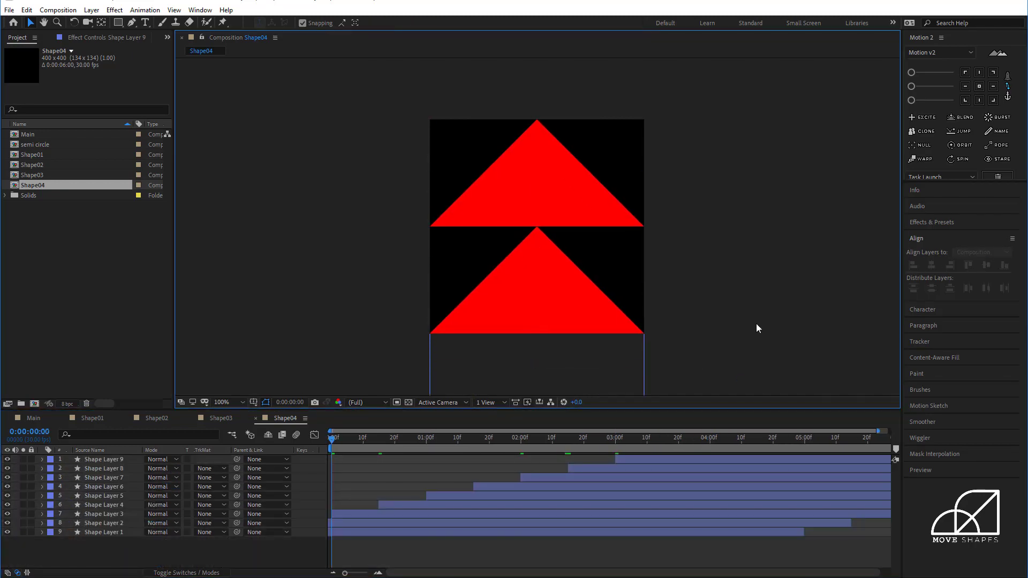
Preview the rising triangles and end the Shape04 work area at 0:00:03:00.
key("space")
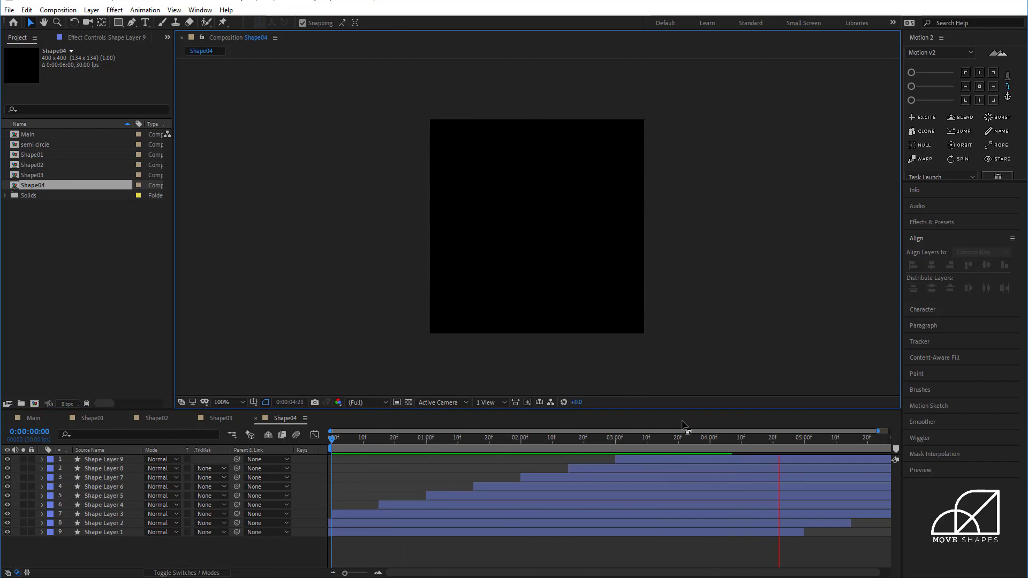
left_click(616, 438)
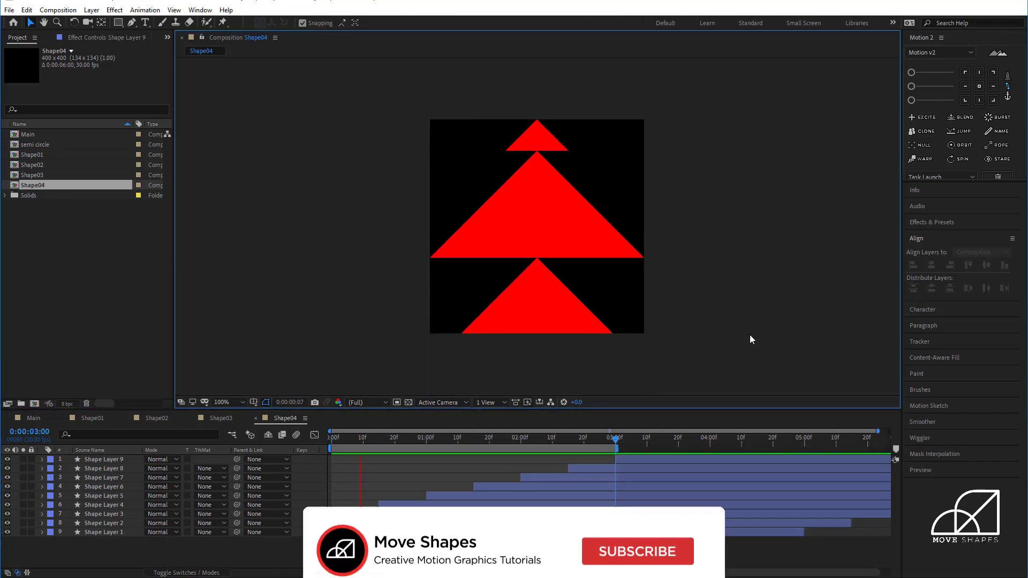
left_click(451, 438)
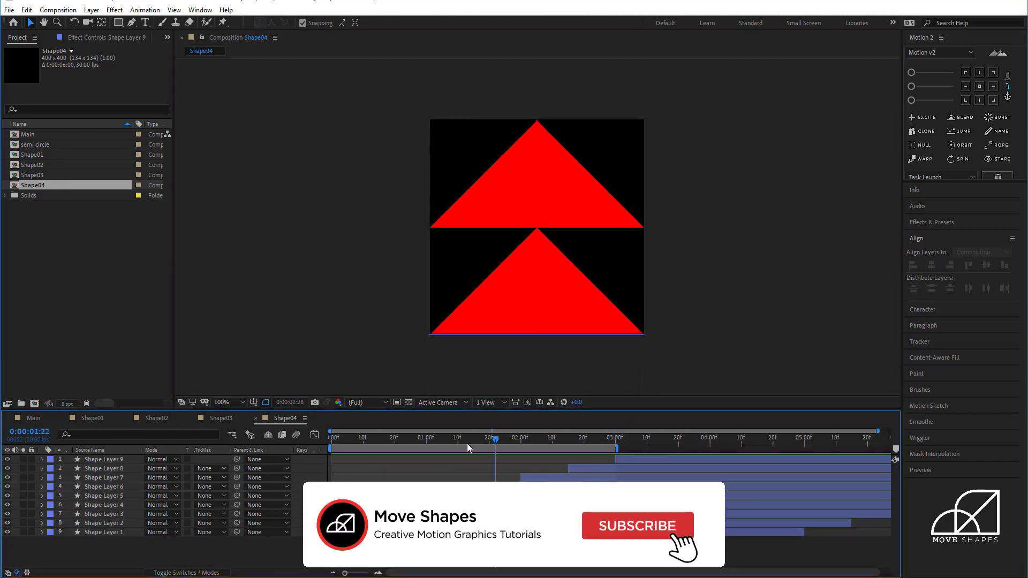
Create a yellow FFD200 solid in Shape04 and place it beneath all the triangle layers.
right_click(796, 267)
mouse_move(818, 174)
left_click(702, 201)
left_click(405, 300)
left_click(831, 420)
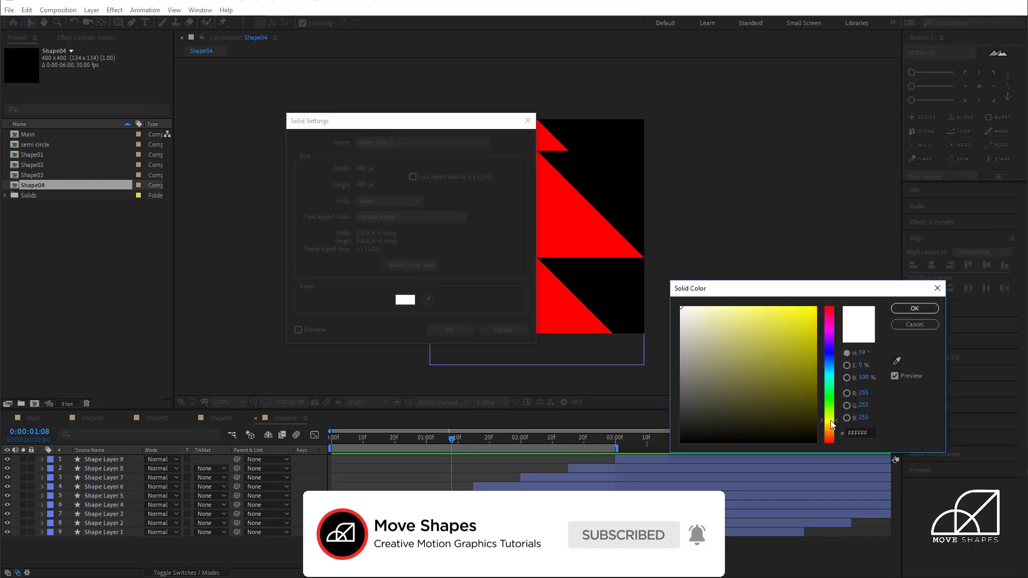
left_click_drag(802, 320, 819, 298)
left_click(833, 425)
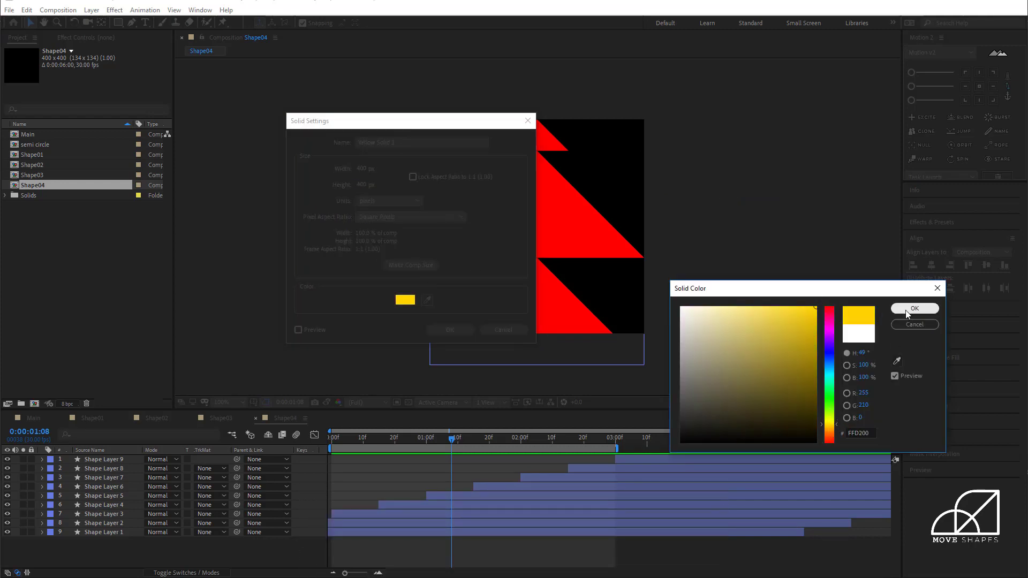
left_click(905, 310)
key("Return")
key("ctrl+shift+bracketleft")
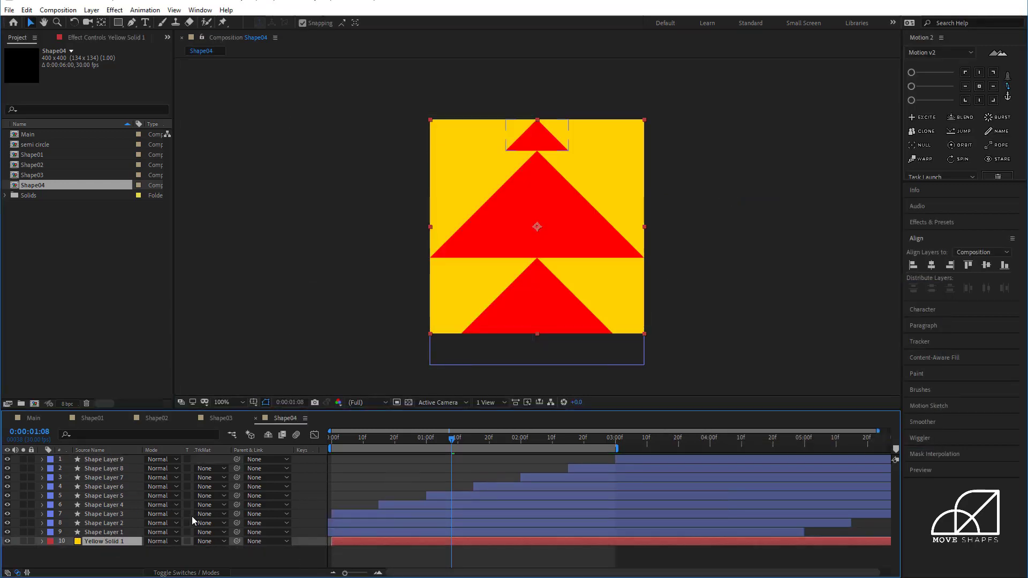
Change the fill of Shape Layers 1 to 9 to black 000000 and preview the animation.
left_click(109, 459)
left_click(104, 533, "shift")
left_click(392, 22)
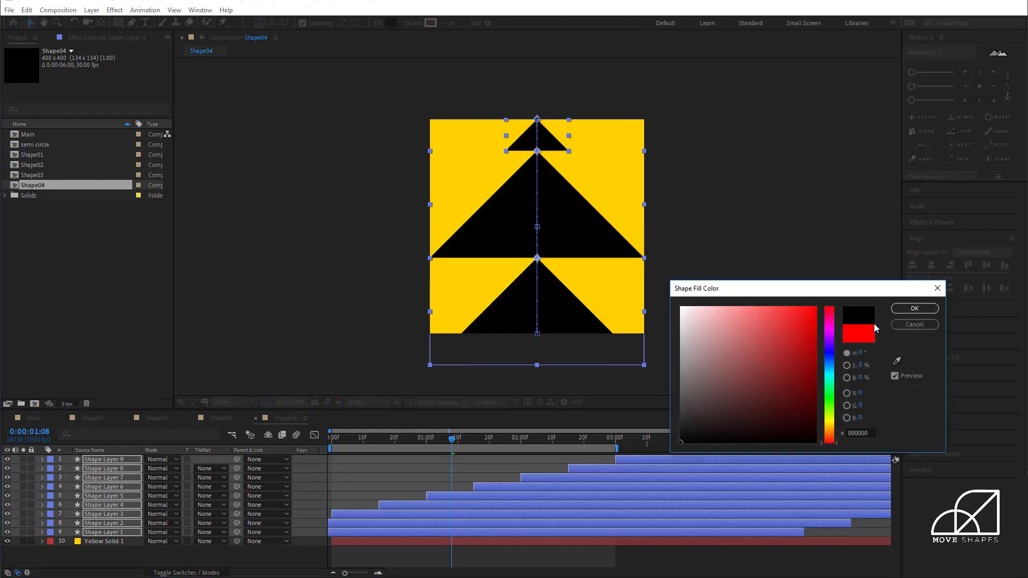
key("Return")
left_click(788, 262)
key("space")
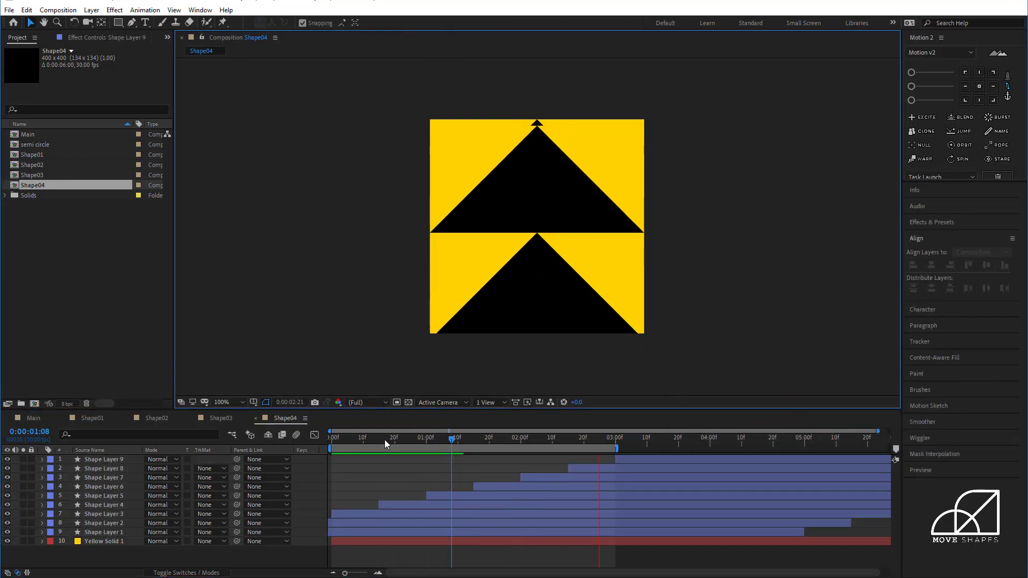
left_click(327, 449)
left_click(346, 515)
left_click(394, 23)
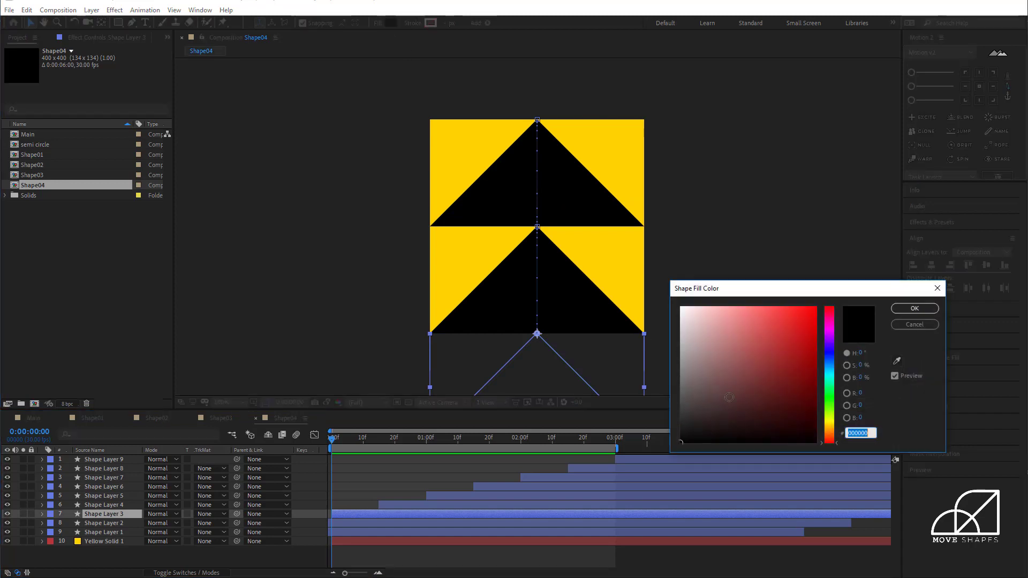
left_click(915, 325)
Set Shape Layer 2's fill colour to white FFFFFF.
left_click_drag(370, 448, 331, 448)
left_click(337, 522)
left_click(390, 22)
type("ffffff")
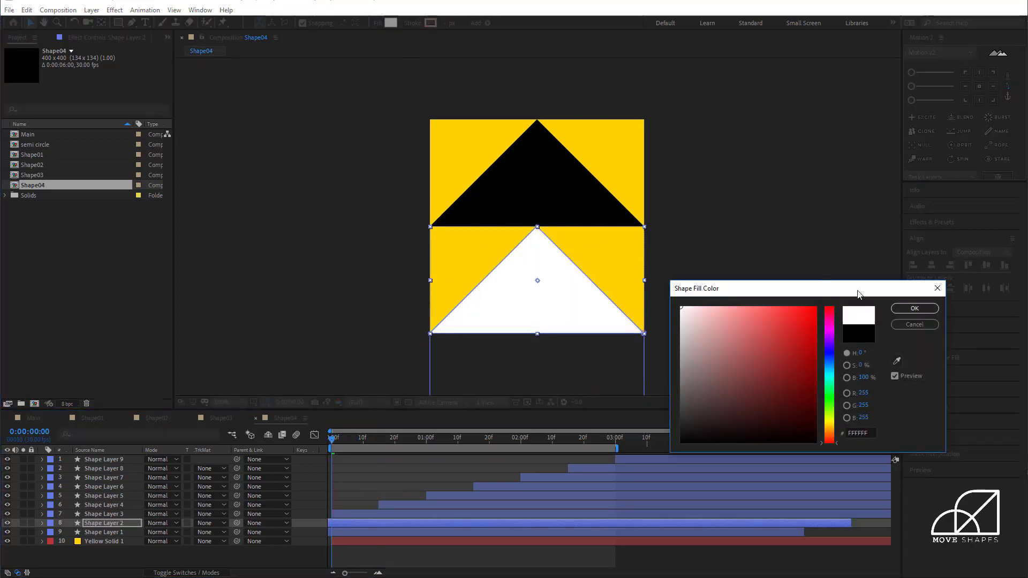
left_click(915, 308)
Set Shape Layer 4's fill colour to white FFFFFF.
left_click_drag(343, 438, 616, 445)
left_click(411, 506)
left_click(391, 22)
type("ffffff")
left_click(914, 306)
Set Shape Layer 6's fill colour to white FFFFFF.
left_click(439, 438)
left_click(561, 289)
left_click(391, 23)
type("ffffff")
left_click(912, 309)
Set Shape Layer 8's fill colour to white FFFFFF and preview the alternating triangle loop.
left_click(537, 289)
left_click(391, 22)
type("ffffff")
left_click(913, 305)
left_click(718, 358)
key("space")
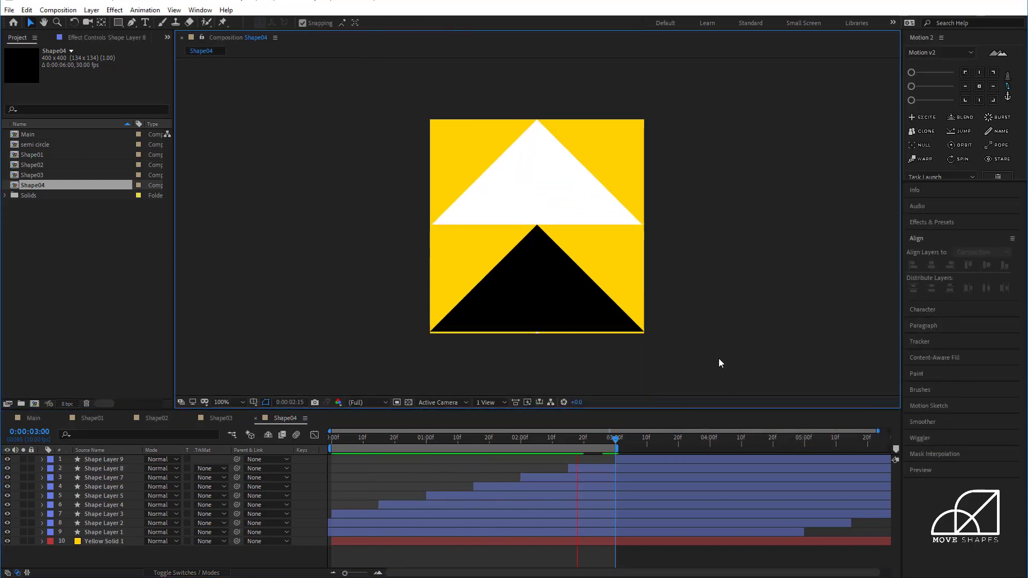
key("space")
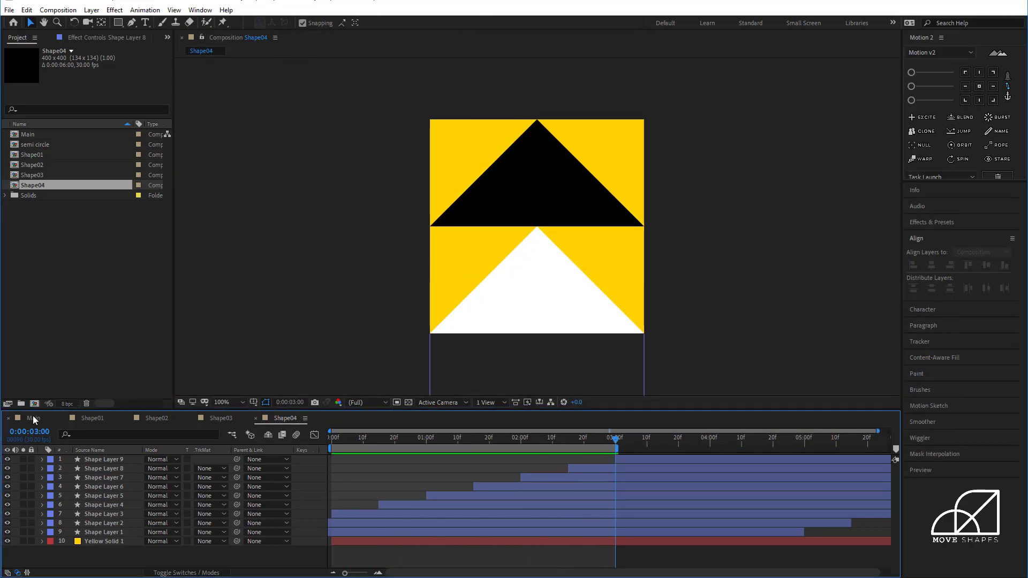
Create a new 800 × 800 px composition with the aspect ratio locked to 1:1.
left_click(34, 418)
right_click(114, 228)
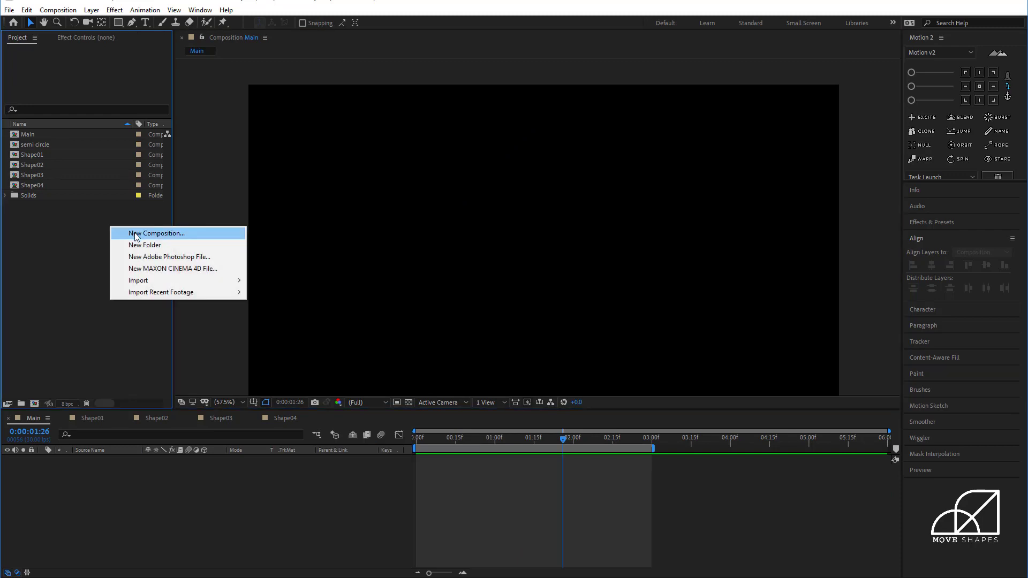
left_click(135, 234)
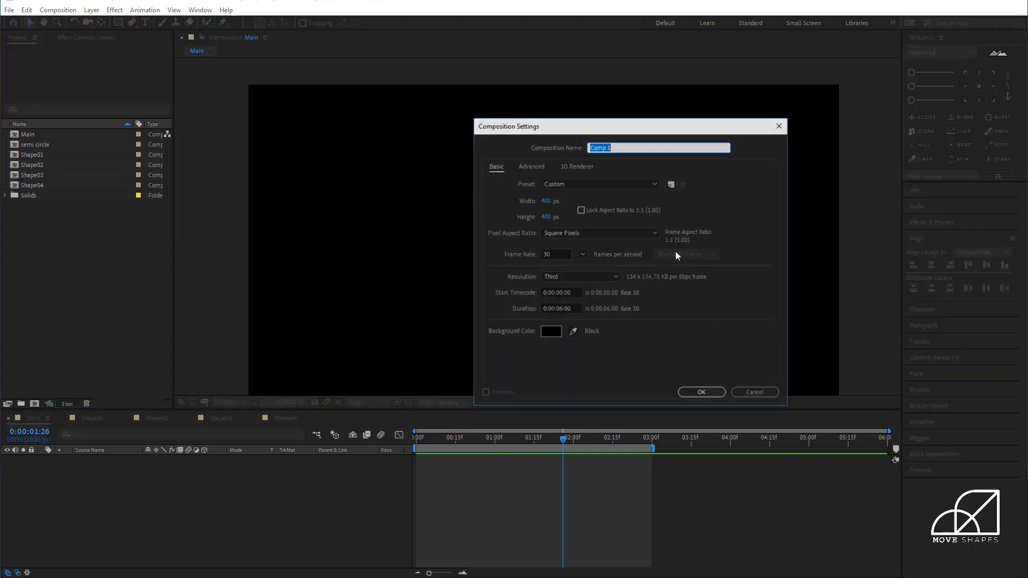
left_click(580, 210)
left_click(545, 201)
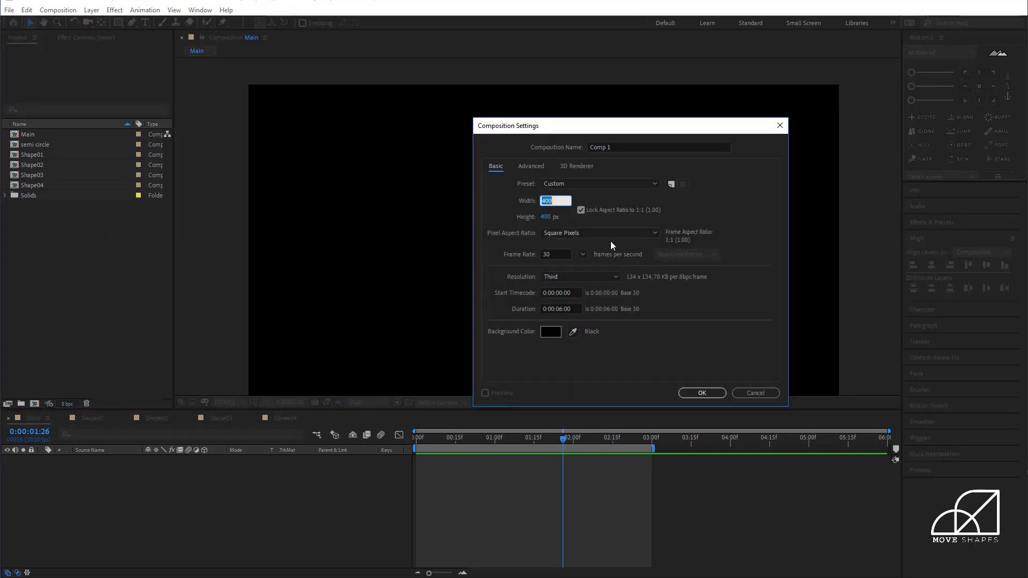
type("800")
key("Return")
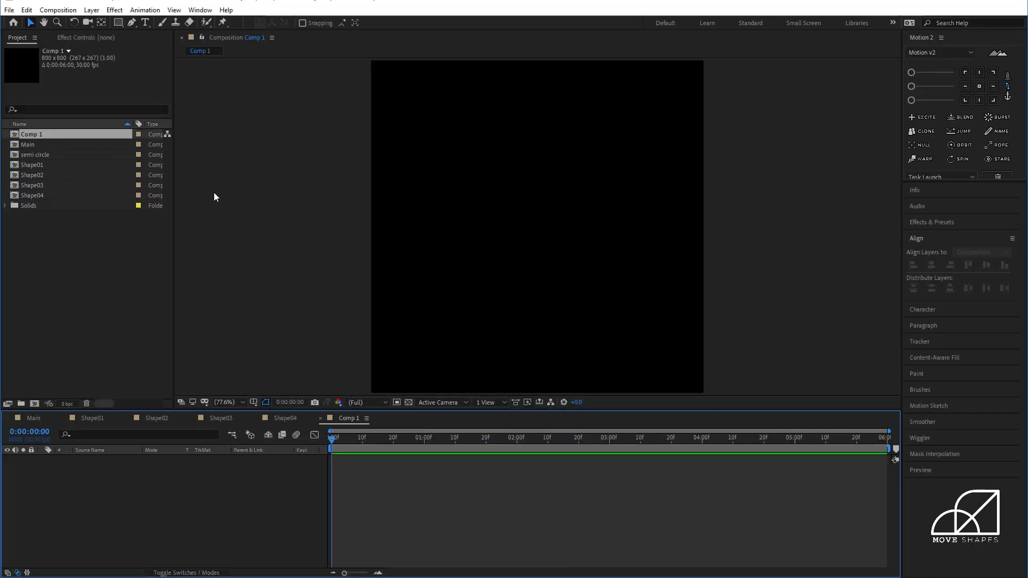
Add the Shape01, Shape02, Shape03 and Shape04 compositions to Comp 1.
left_click(39, 165)
left_click(42, 195, "shift")
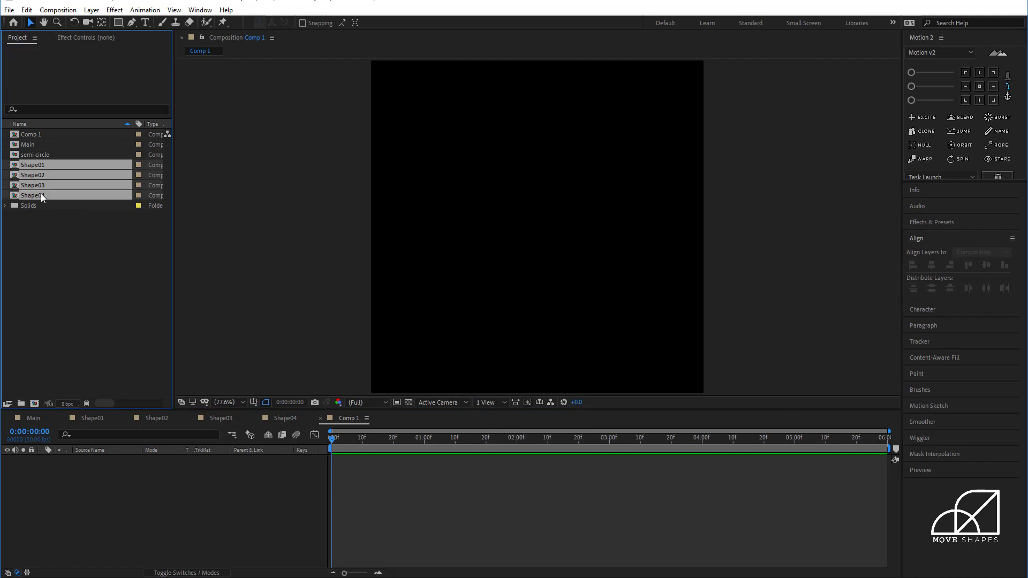
left_click_drag(42, 195, 551, 223)
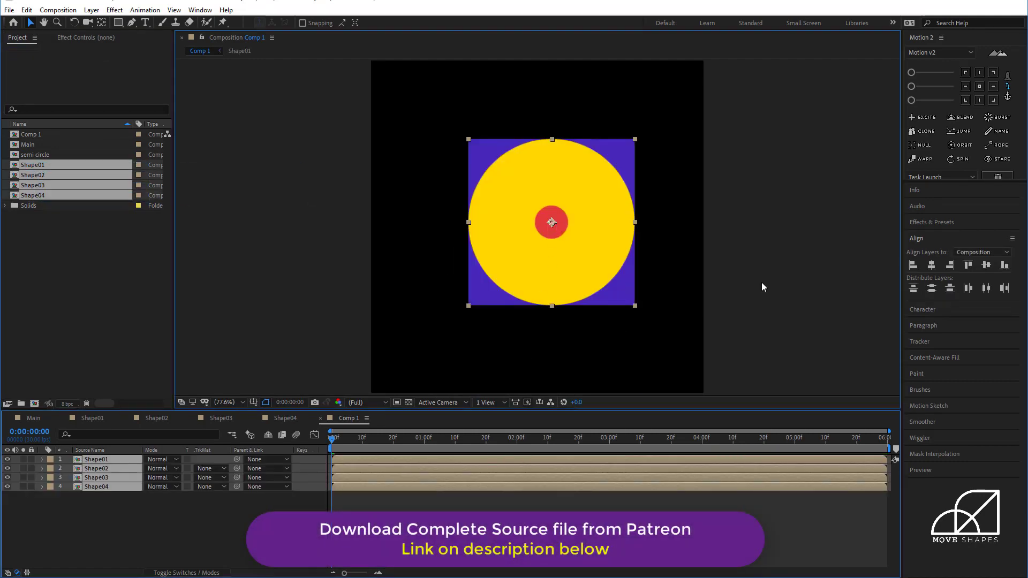
Align Shape01 to the top-left corner of the composition and Shape02 to its top-right corner.
left_click(603, 241)
left_click(914, 265)
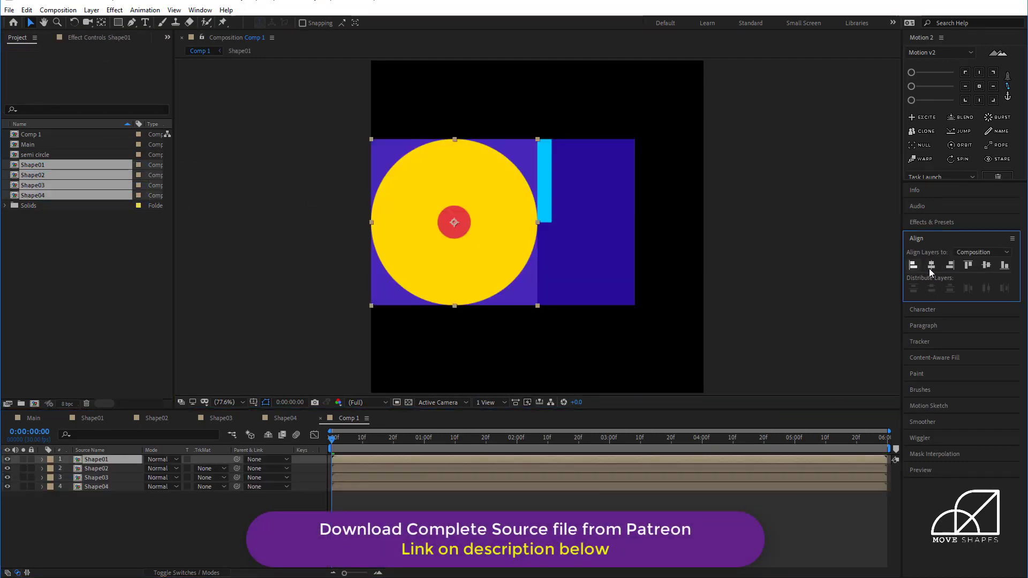
left_click(968, 265)
key("ctrl+Down")
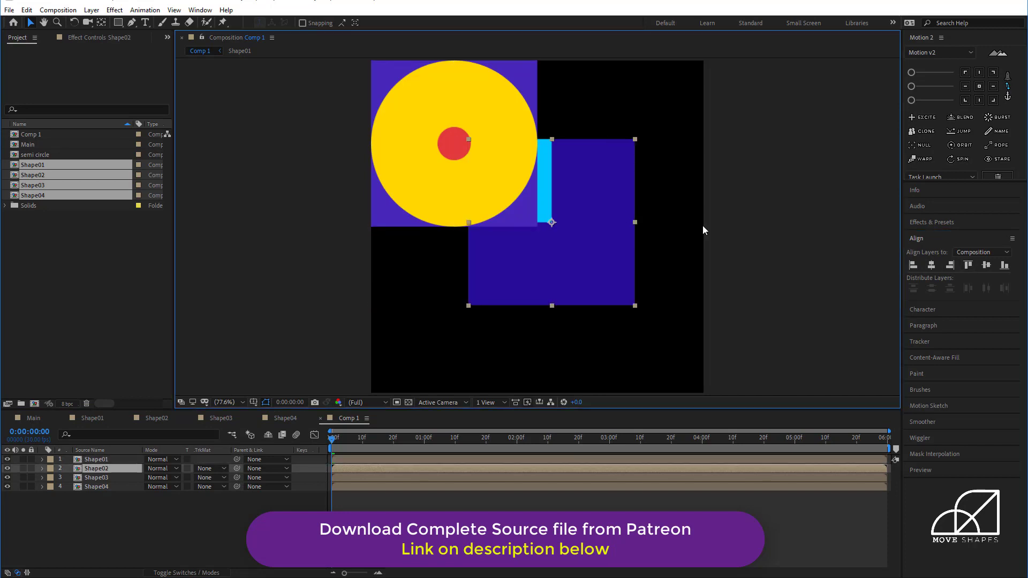
left_click(968, 265)
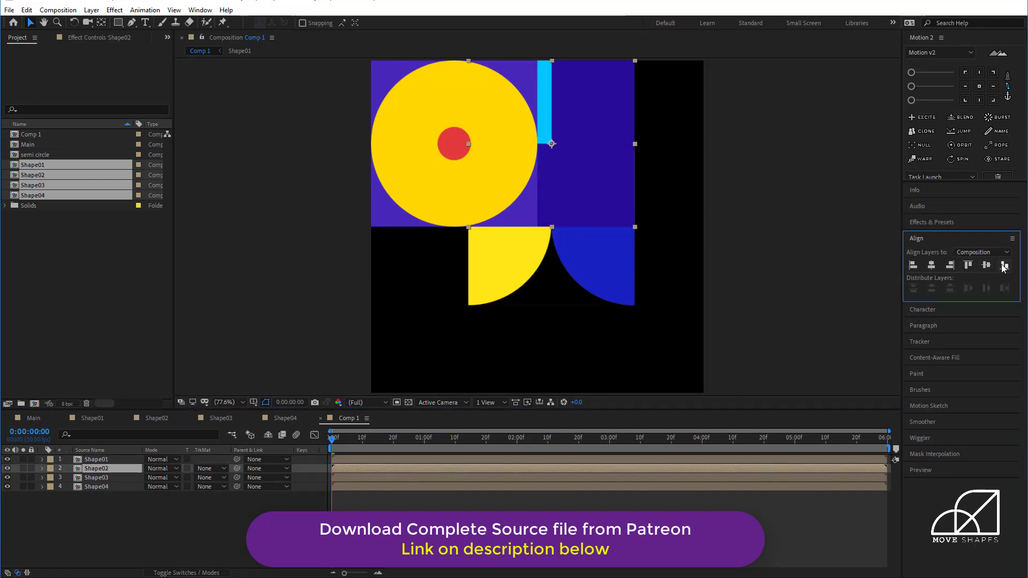
left_click(950, 265)
Align Shape03 to the bottom-left corner of the composition.
left_click(508, 262)
left_click(913, 265)
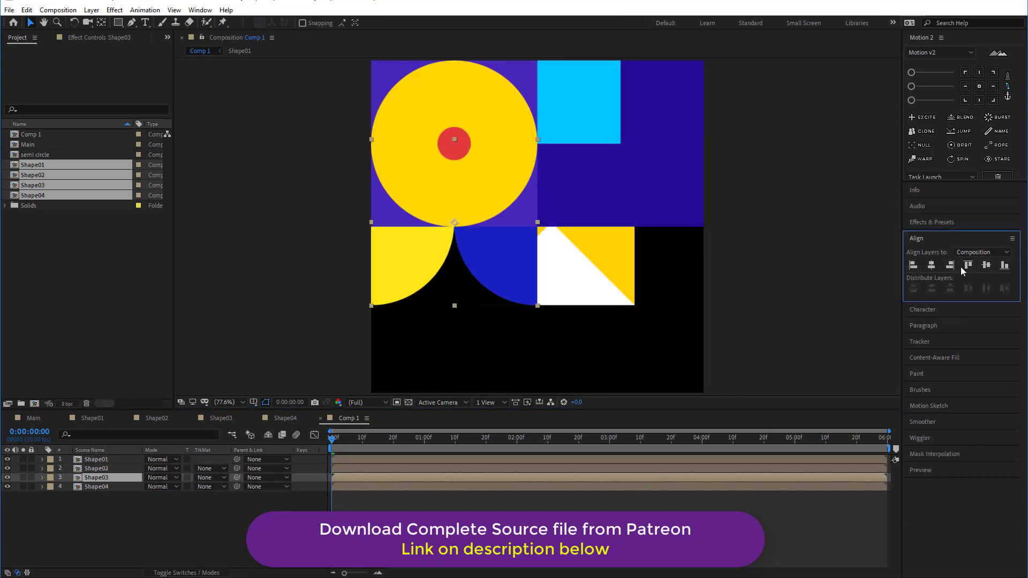
left_click(1005, 265)
Align Shape04 to the bottom-right corner of the composition and preview the four-tile grid.
key("ctrl+Down")
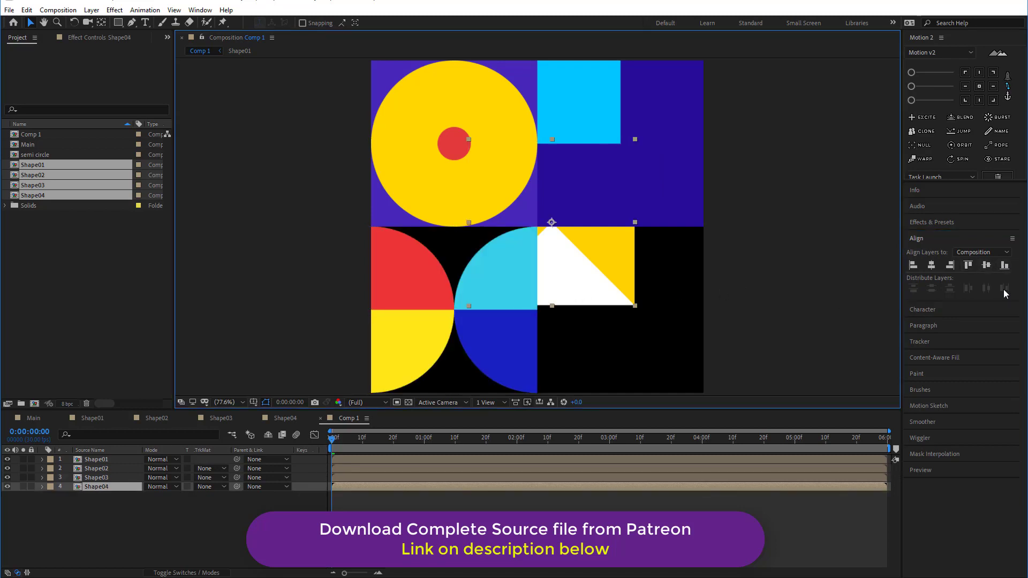
left_click(950, 265)
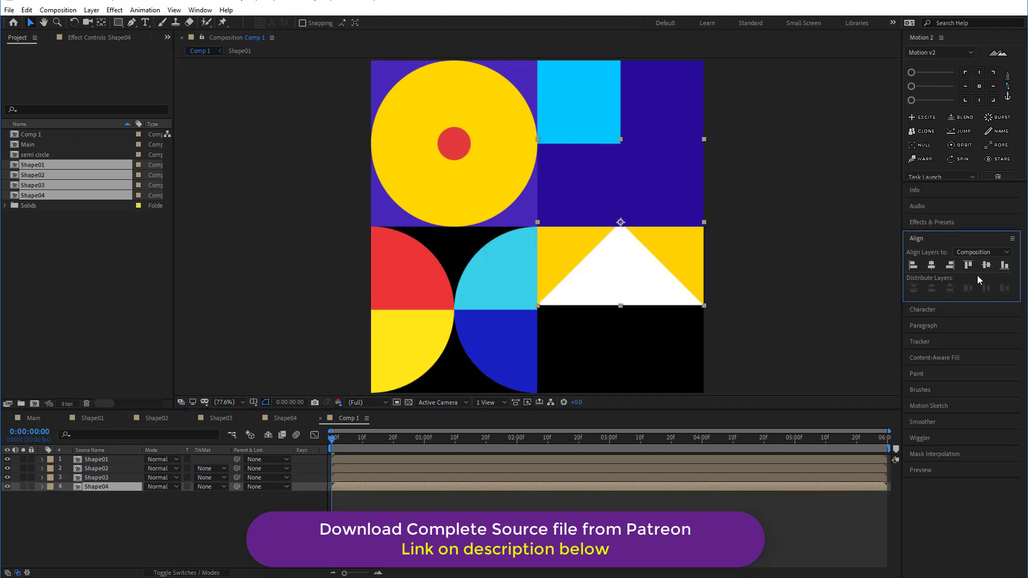
left_click(1004, 265)
left_click(833, 258)
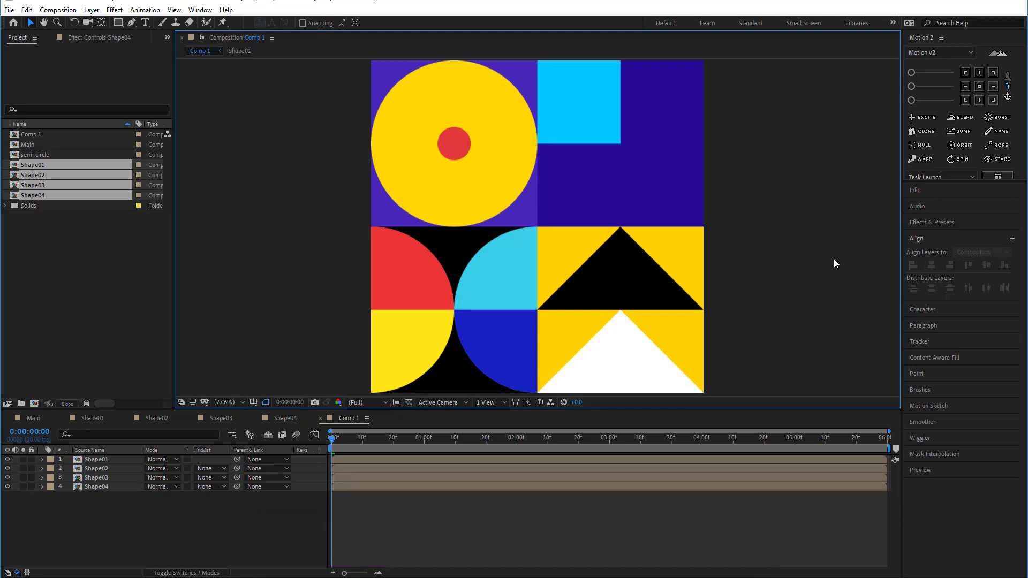
key("space")
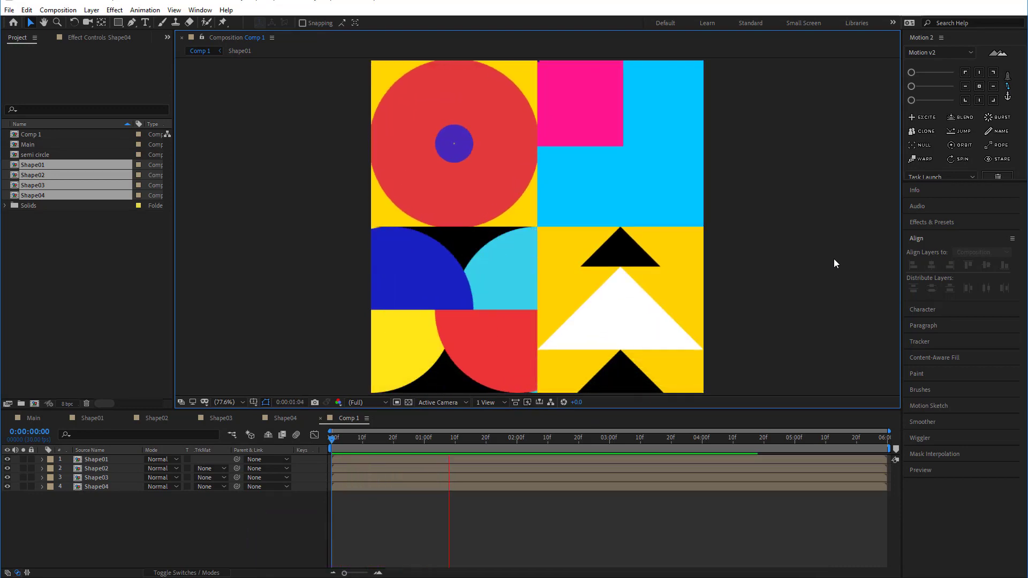